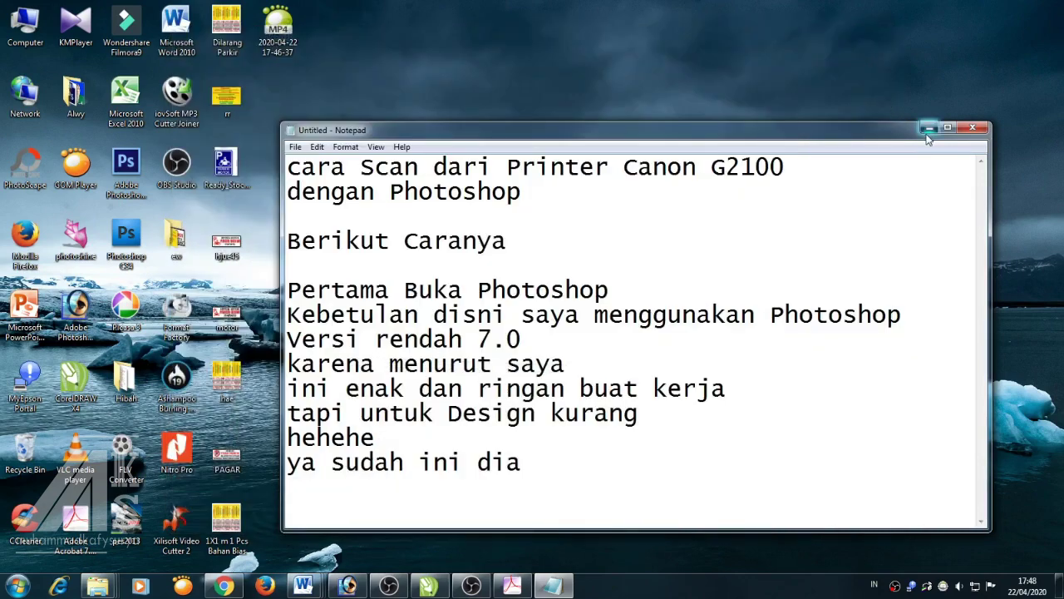
# Minimize the Notepad scanning tutorial notes to reveal the desktop
pyautogui.click(929, 127)
# Launch Adobe Photoshop 7.0, then bring the Notepad notes back in front with all text selected
pyautogui.doubleClick(78, 309)
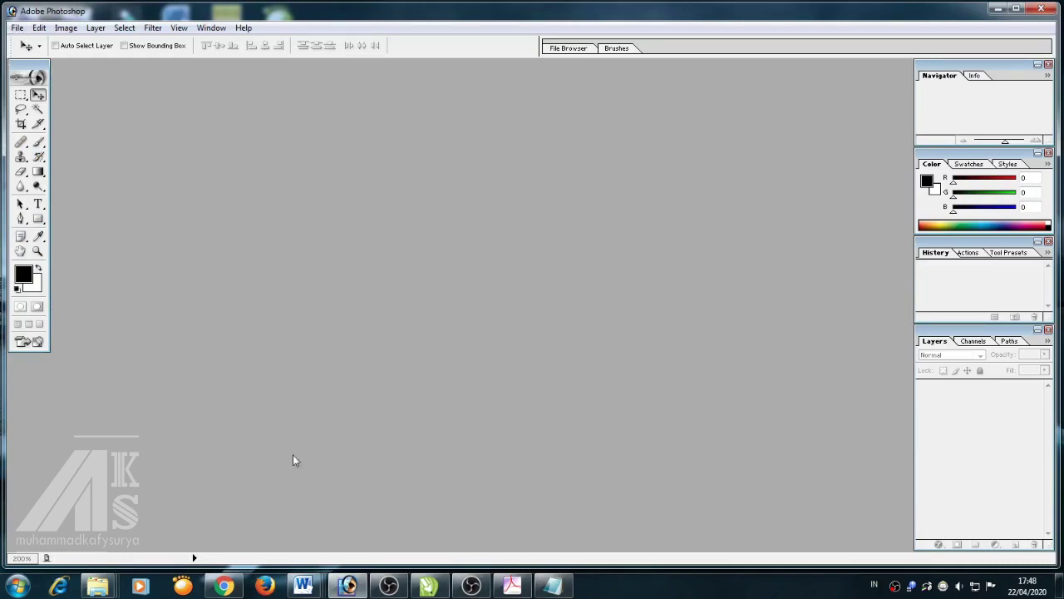
pyautogui.click(552, 586)
pyautogui.hotkey('ctrl', 'a')
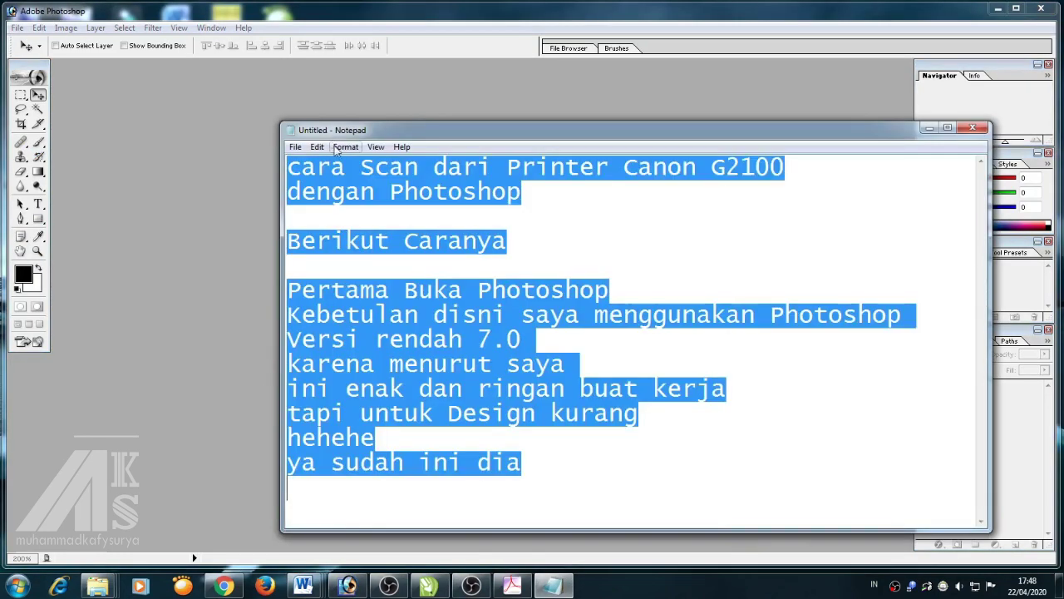
# Shrink the notes' font size and add '1. Pertama Klik File', '2. Pilih Import', '3. Pilih Scan'
pyautogui.click(346, 147)
pyautogui.click(356, 178)
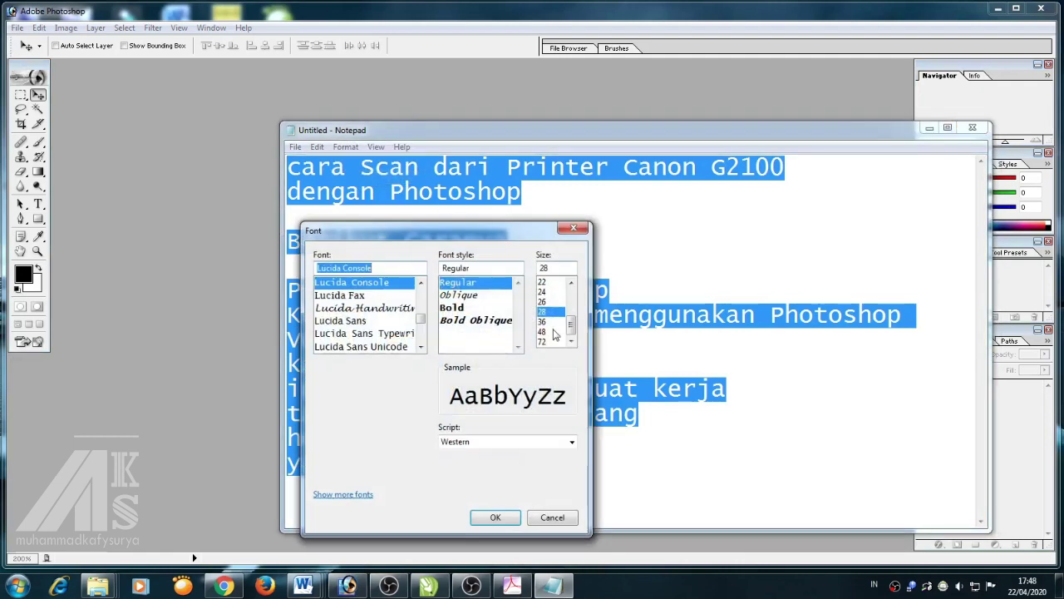
pyautogui.scroll(3, 476, 300)
pyautogui.click(571, 285)
pyautogui.click(571, 285)
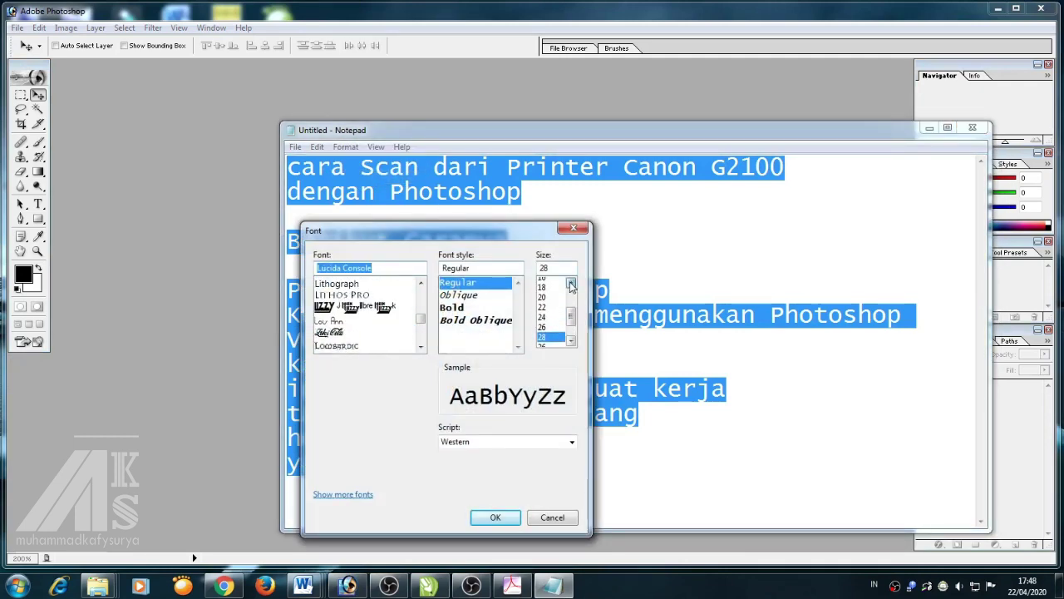
pyautogui.click(546, 305)
pyautogui.click(495, 517)
pyautogui.click(459, 357)
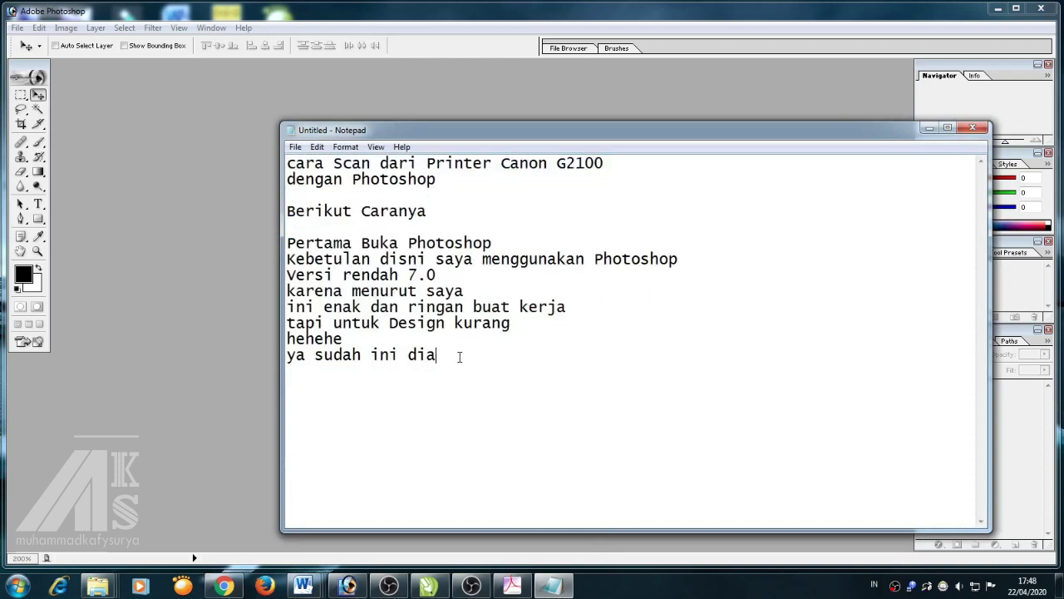
pyautogui.write('1. Pertama Kl')
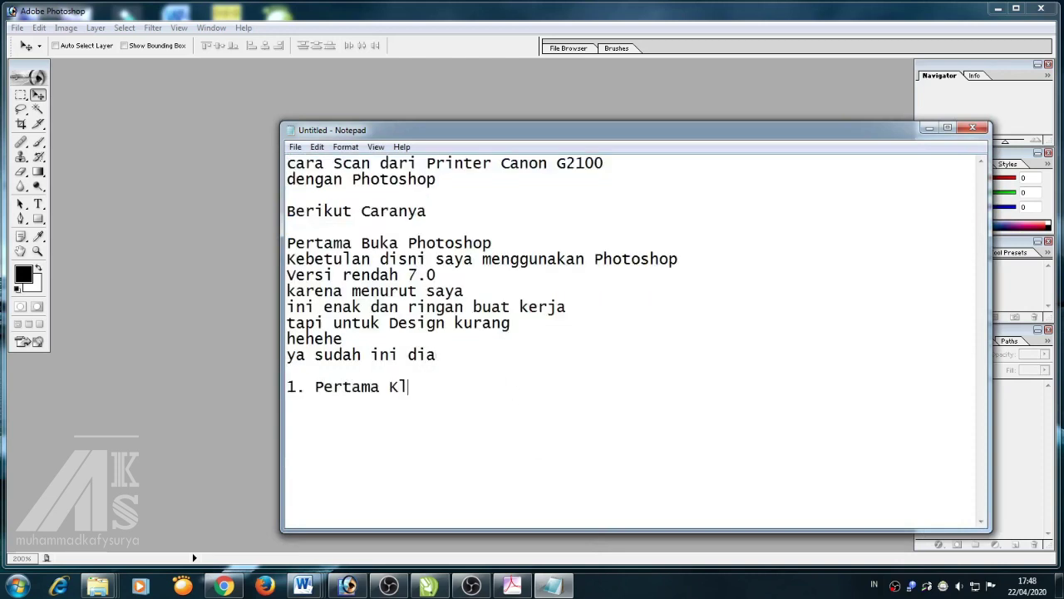
pyautogui.write('ik File ')
pyautogui.write('2. Pilih')
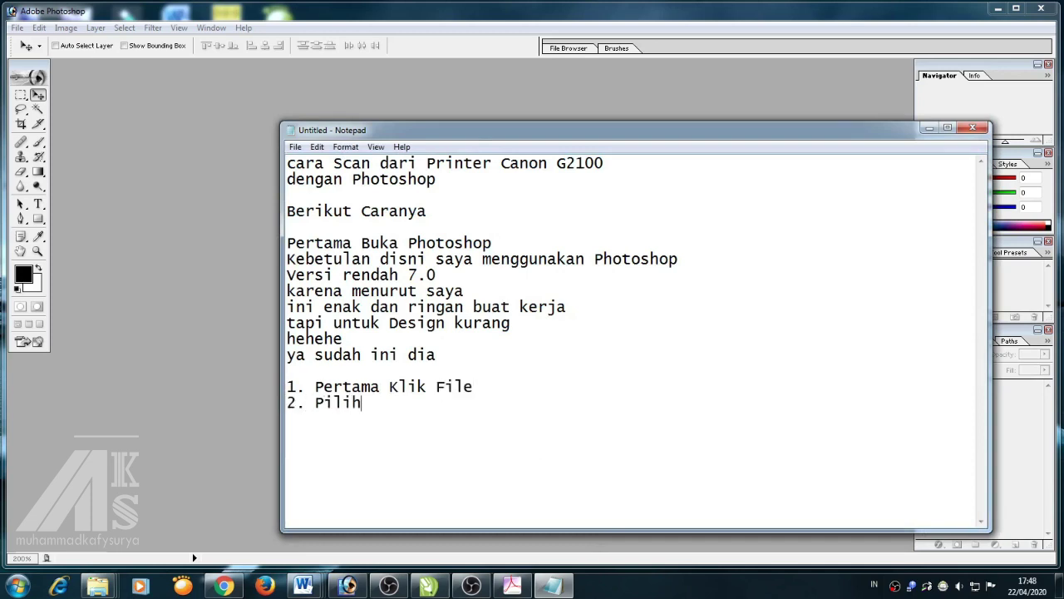
pyautogui.write(' Import ')
pyautogui.write('3. Pilih')
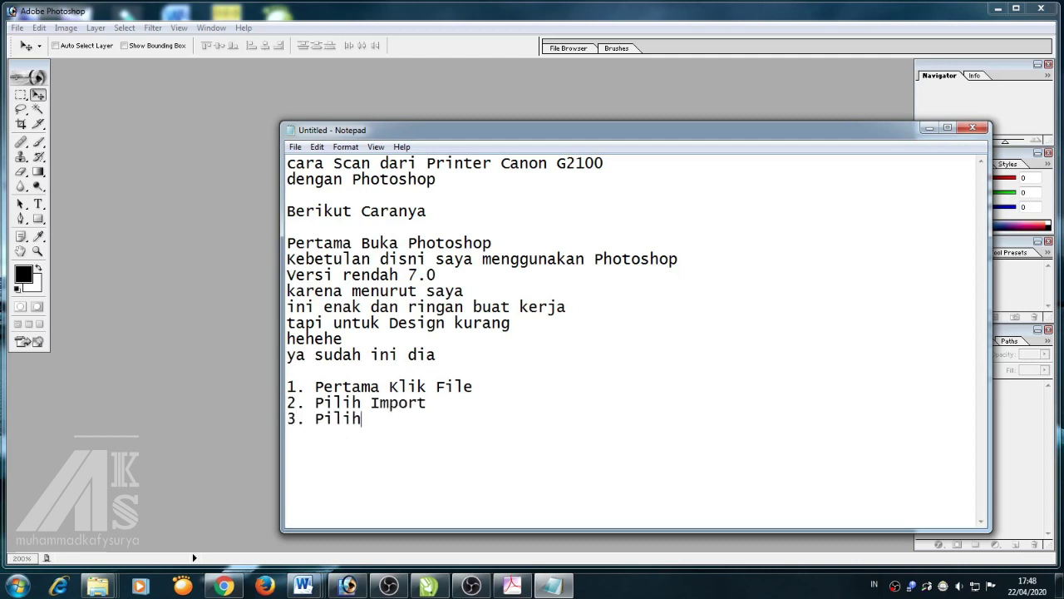
pyautogui.write(' Scan')
# Import from the Canon G2010 series scanner in Photoshop to open ScanGear, then return to the notes
pyautogui.click(17, 27)
pyautogui.moveTo(144, 221)
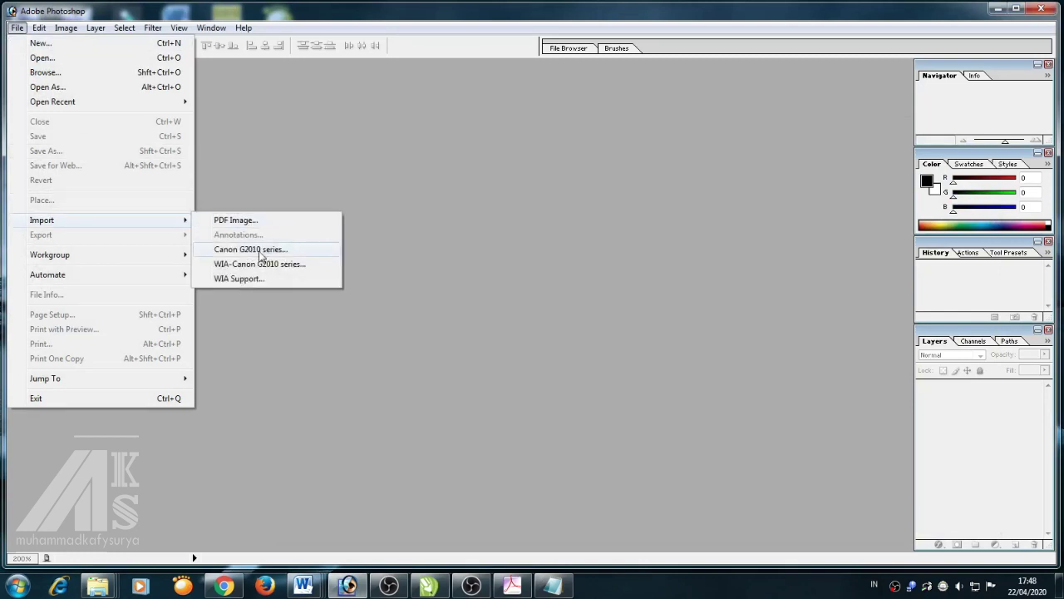
pyautogui.click(17, 31)
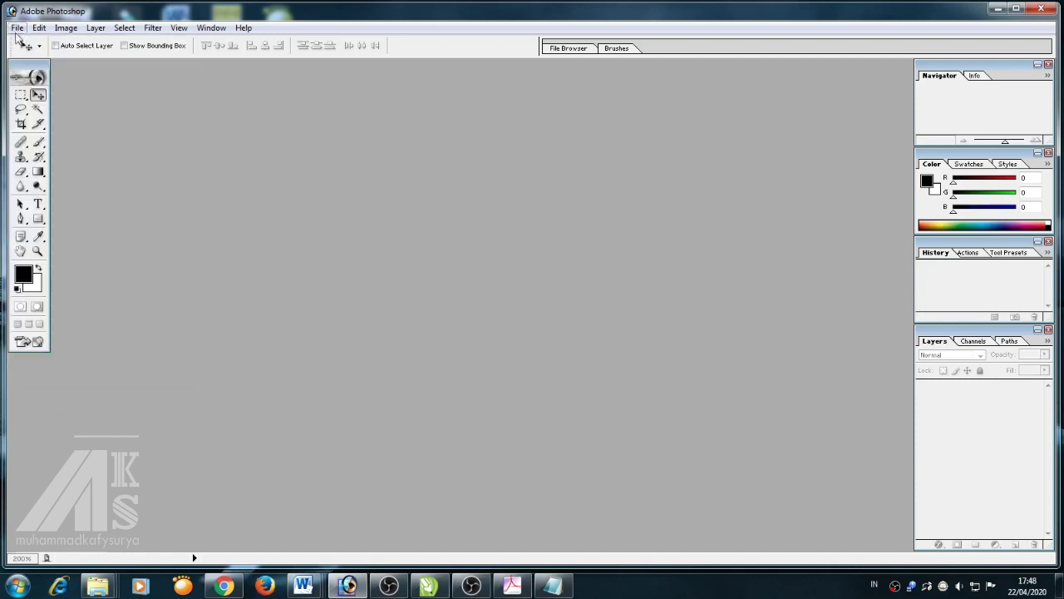
pyautogui.click(17, 28)
pyautogui.moveTo(83, 221)
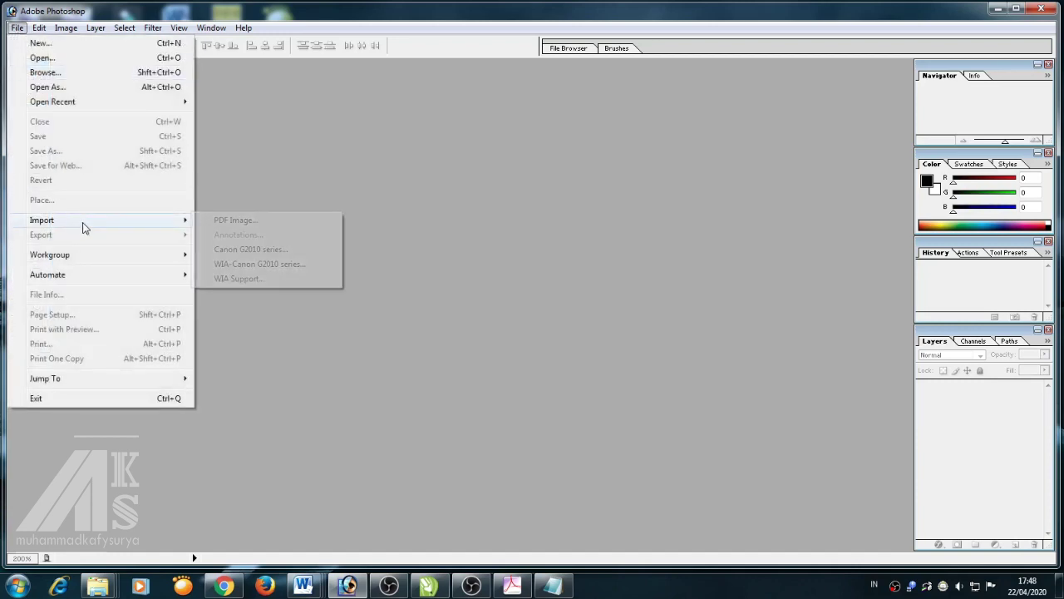
pyautogui.click(280, 249)
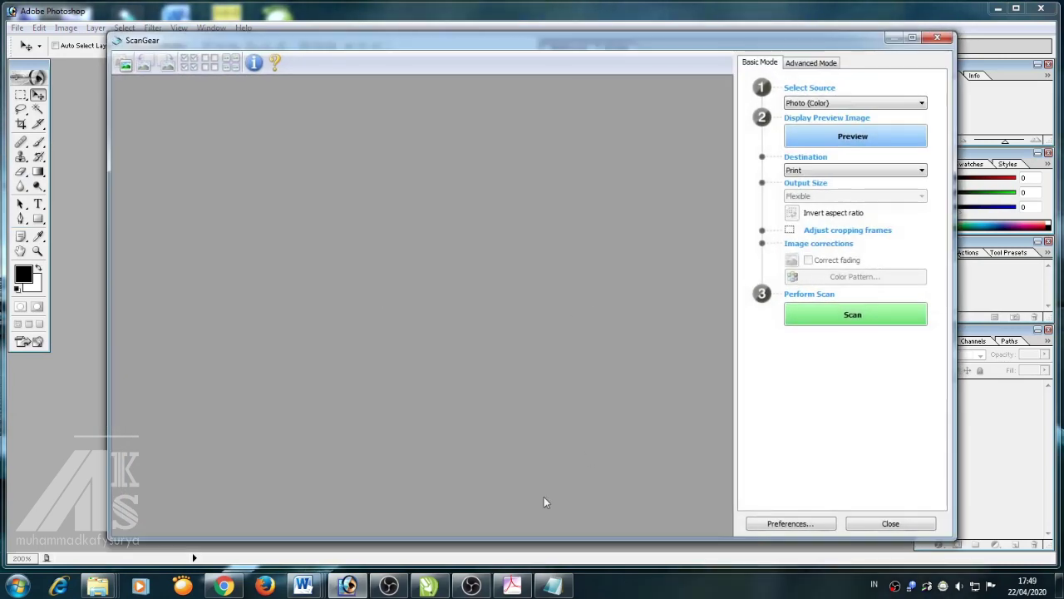
pyautogui.click(552, 586)
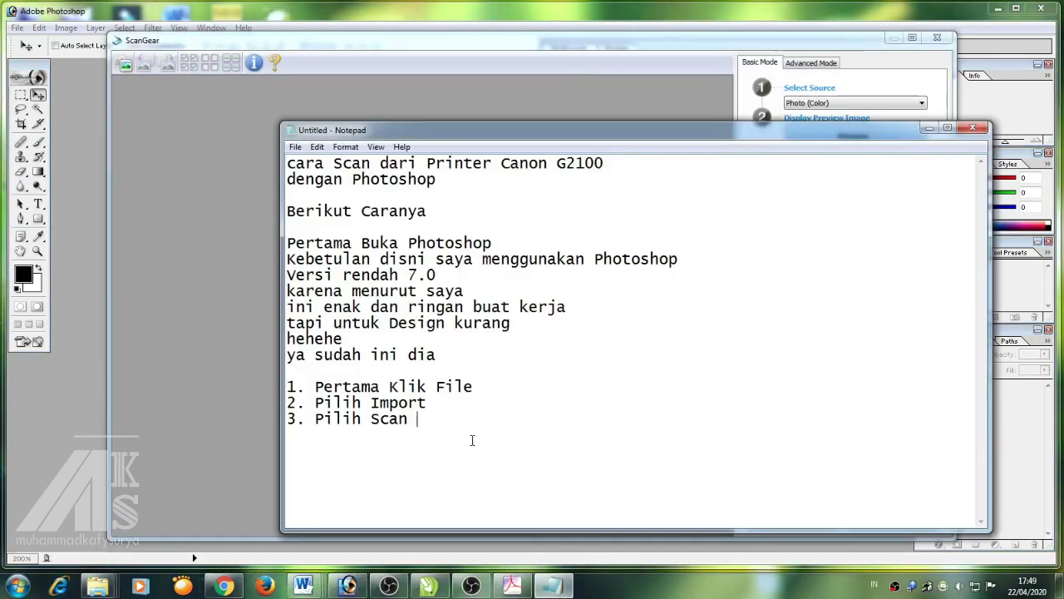
# Replace 'Scan' in step 3 with 'Canon G2010' and shrink the notes window to uncover ScanGear
pyautogui.doubleClick(375, 419)
pyautogui.write('C')
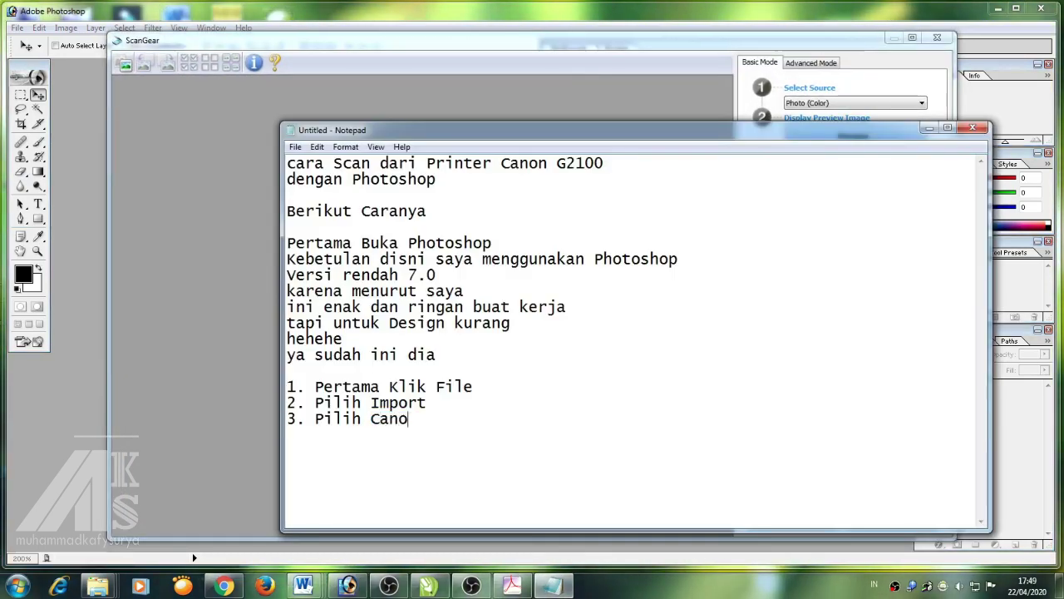
pyautogui.write('anon G210')
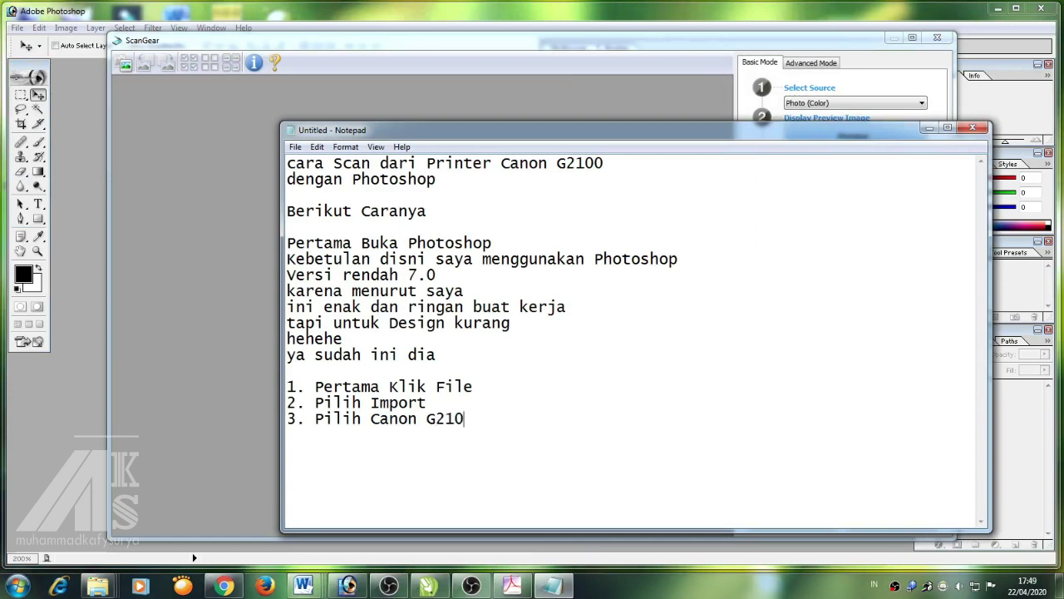
pyautogui.press('BackSpace')
pyautogui.press('BackSpace')
pyautogui.write('010')
pyautogui.moveTo(989, 271); pyautogui.dragTo(695, 274)
pyautogui.moveTo(595, 141); pyautogui.dragTo(519, 99)
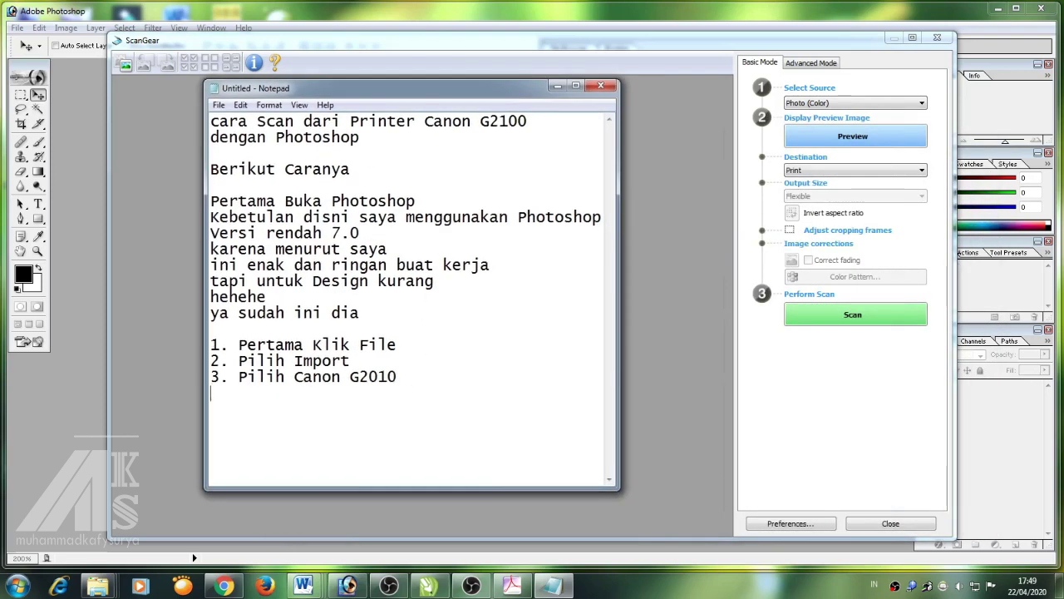
# Note that there are two modes, Basic and Advanced, and that Advanced Mode is preferred
pyautogui.write('Disini di')
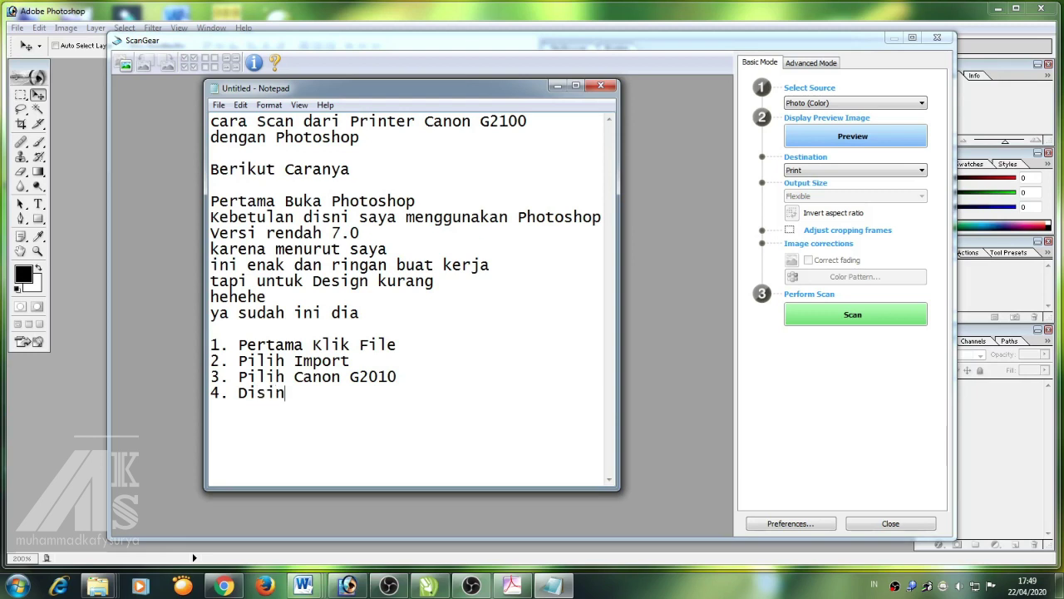
pyautogui.press('BackSpace')
pyautogui.press('BackSpace')
pyautogui.write('kita lihat ')
pyautogui.write('Ada ')
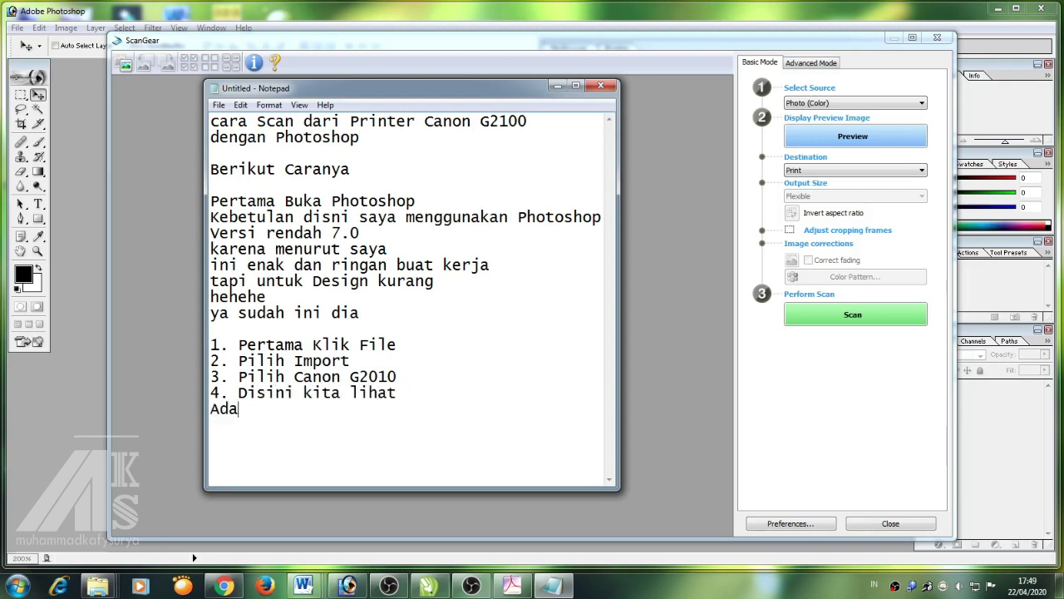
pyautogui.write('2 mode ')
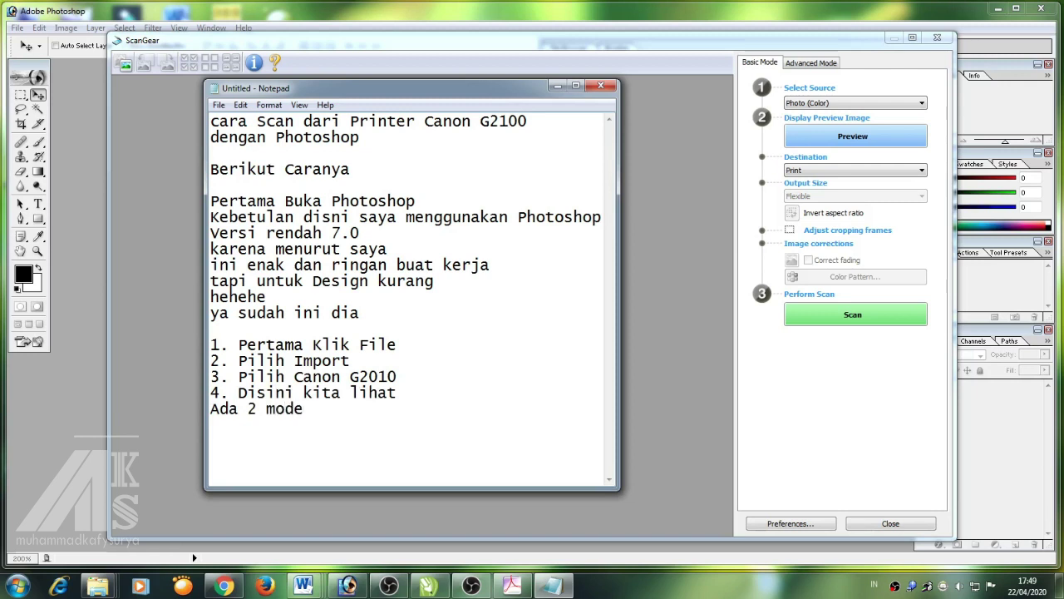
pyautogui.write('yaitu Basi CMod')
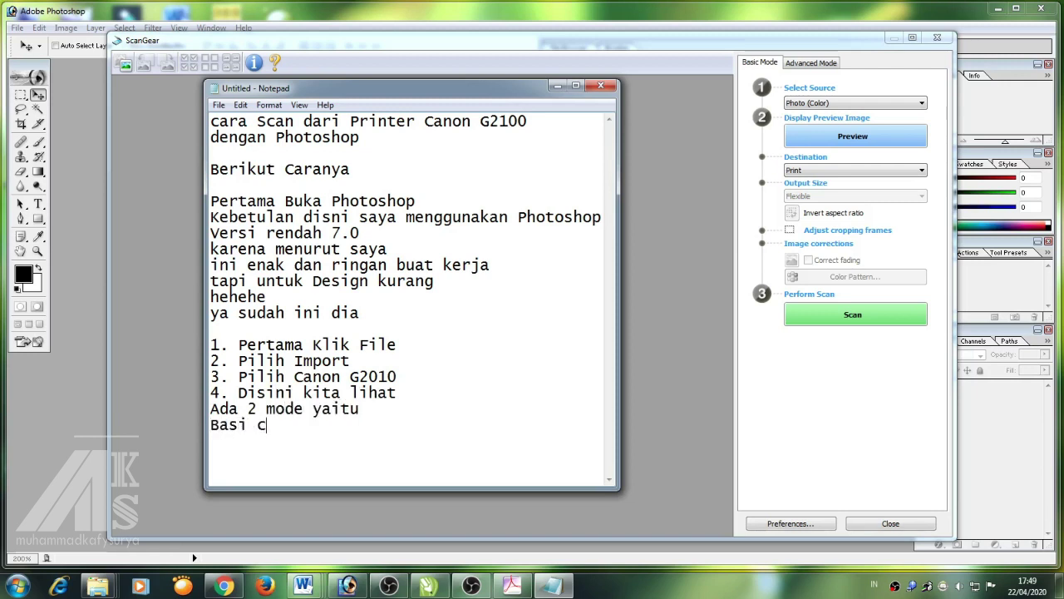
pyautogui.press('BackSpace')
pyautogui.press('BackSpace')
pyautogui.press('BackSpace')
pyautogui.press('BackSpace')
pyautogui.press('BackSpace')
pyautogui.press('BackSpace')
pyautogui.write('ic Mode dan')
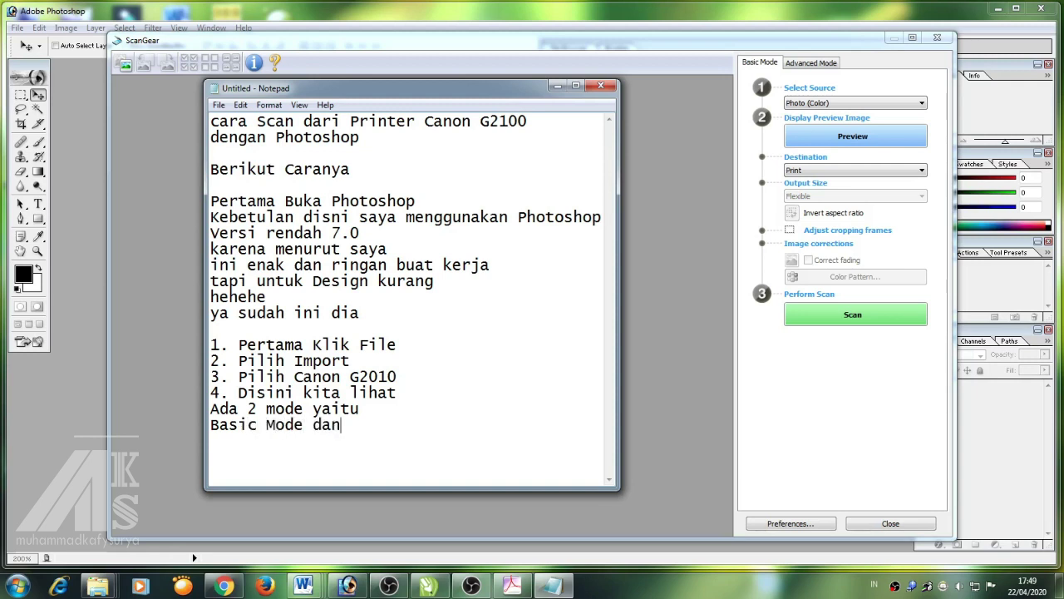
pyautogui.write(' Advance M')
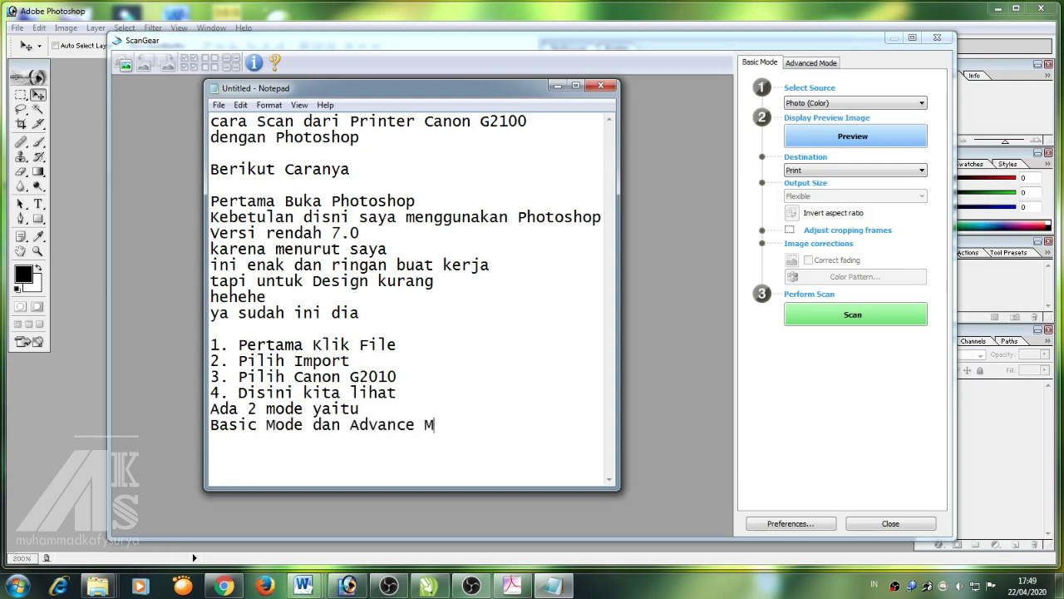
pyautogui.write('odebalau sa')
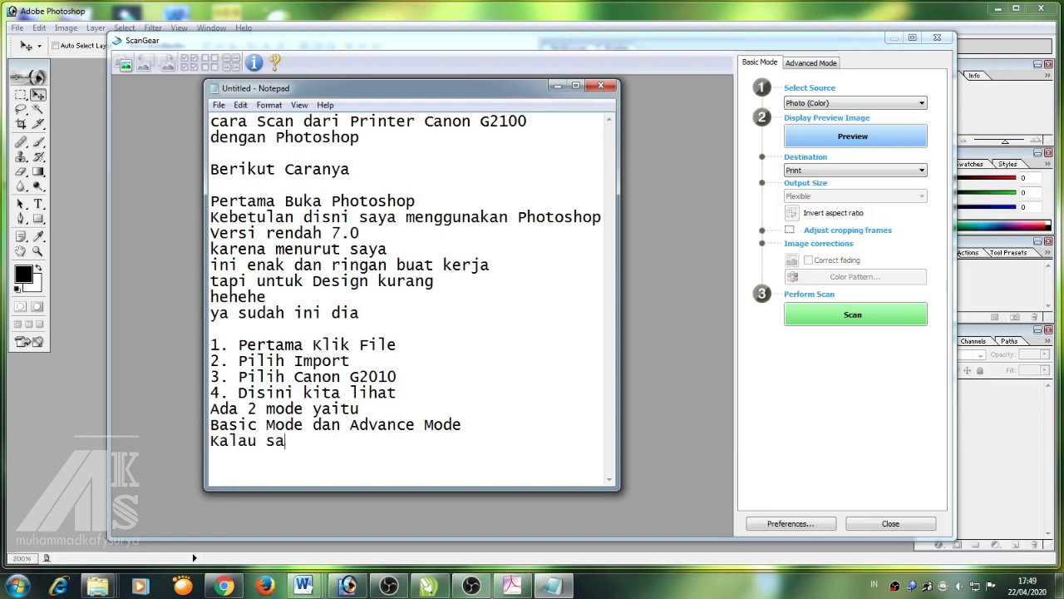
pyautogui.write('ya Biasa Meng')
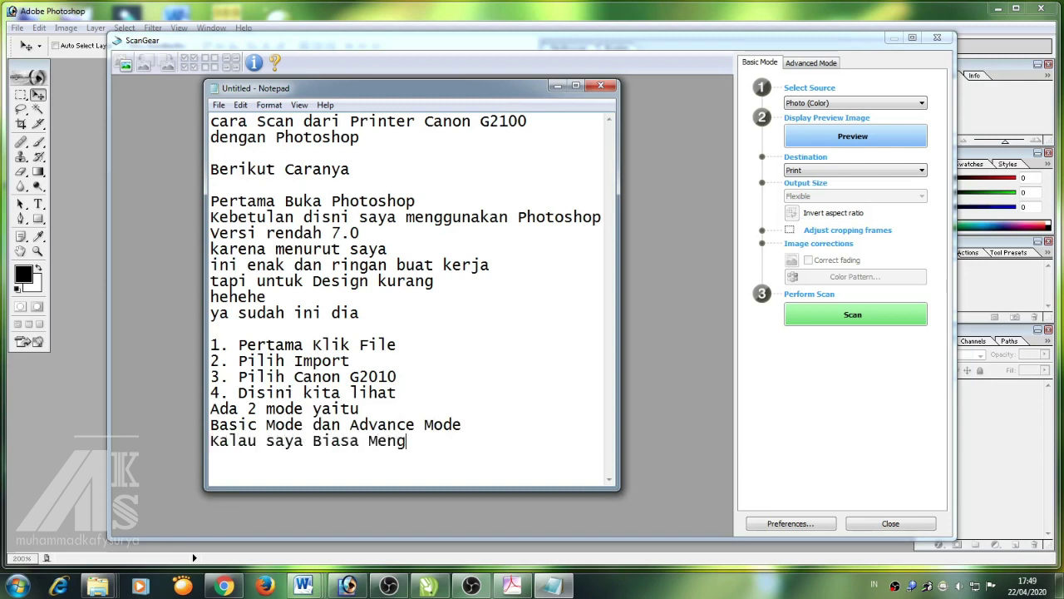
pyautogui.write('gunakan Ad')
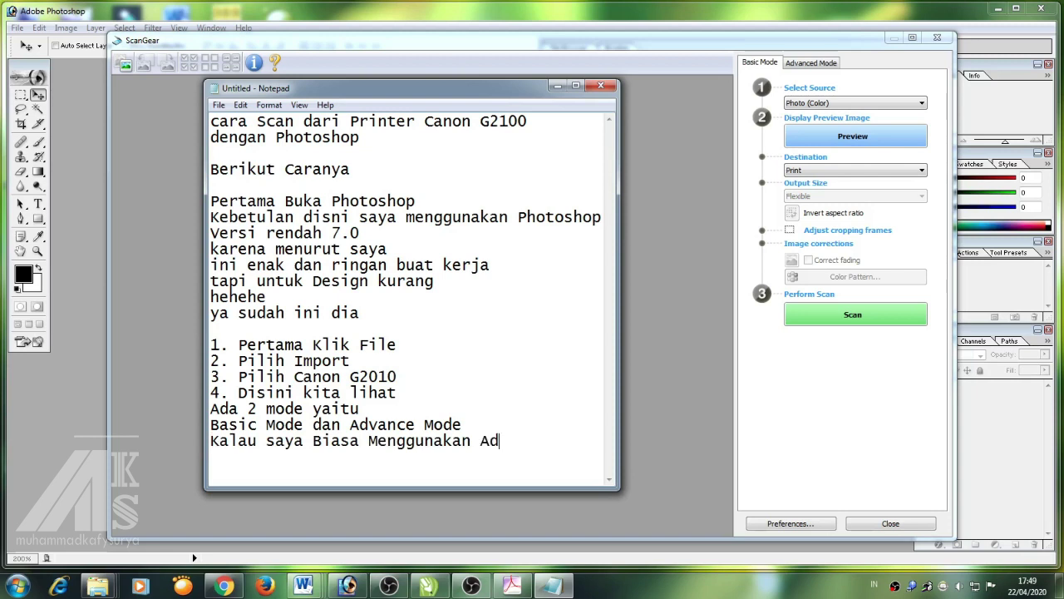
pyautogui.write('vanced Mode')
# Add the line 'Karena ada pengaturannya lebih lanjutnya' to the notes
pyautogui.press('Return')
pyautogui.write('Karena ada')
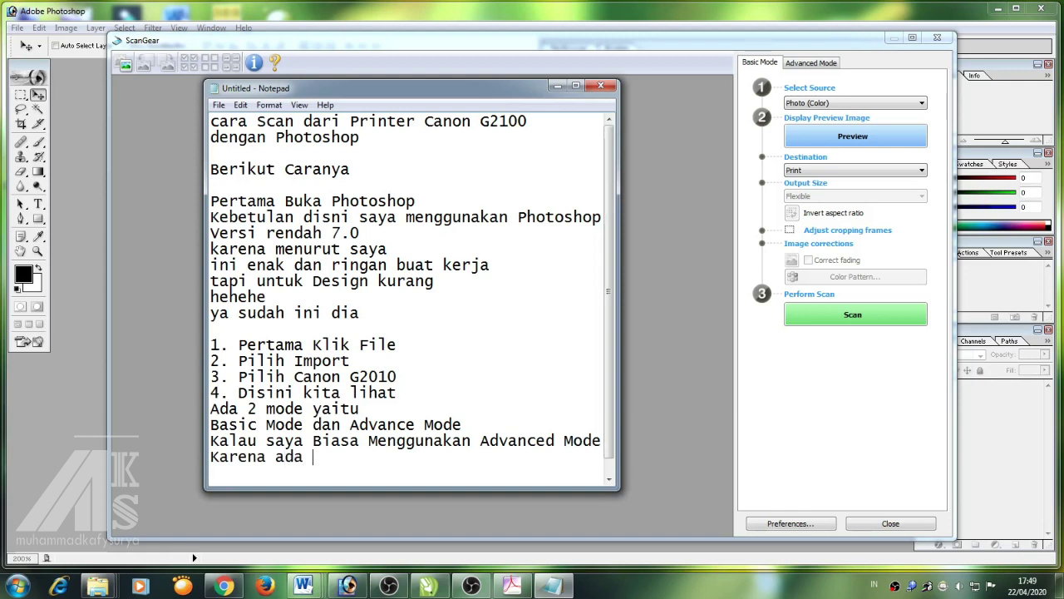
pyautogui.write(' opt')
pyautogui.press('BackSpace')
pyautogui.press('BackSpace')
pyautogui.write('pengaturannya ')
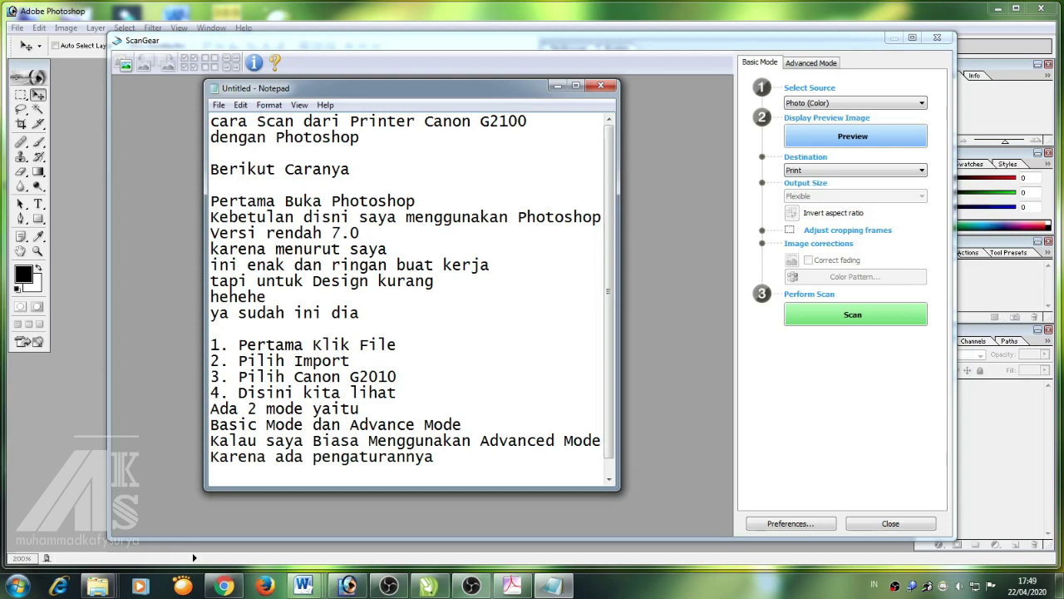
pyautogui.write('lebih')
pyautogui.press('BackSpace')
pyautogui.write('ih la')
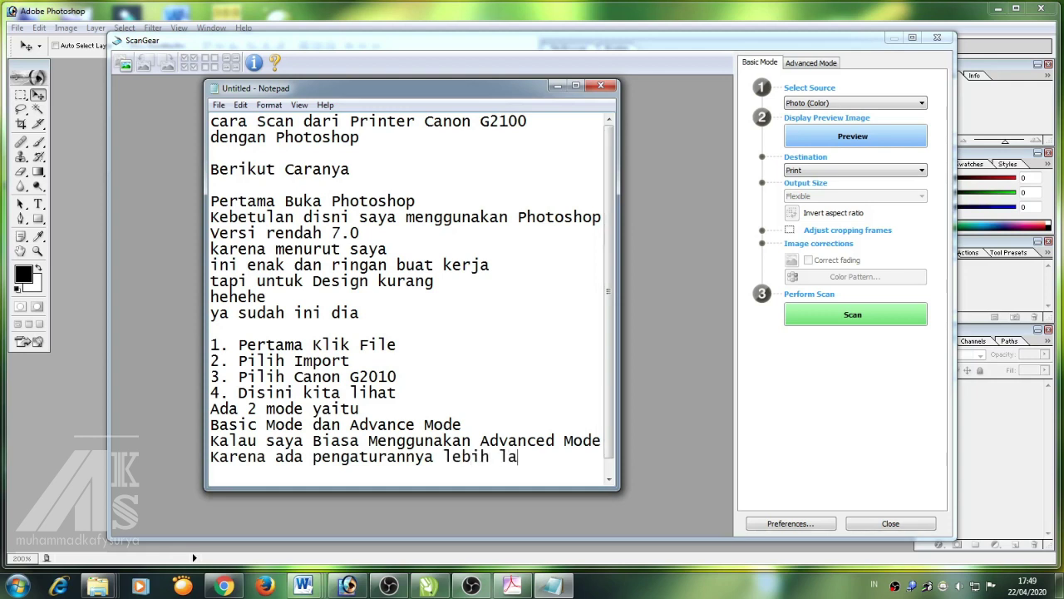
pyautogui.write('njutnya')
pyautogui.press('Return')
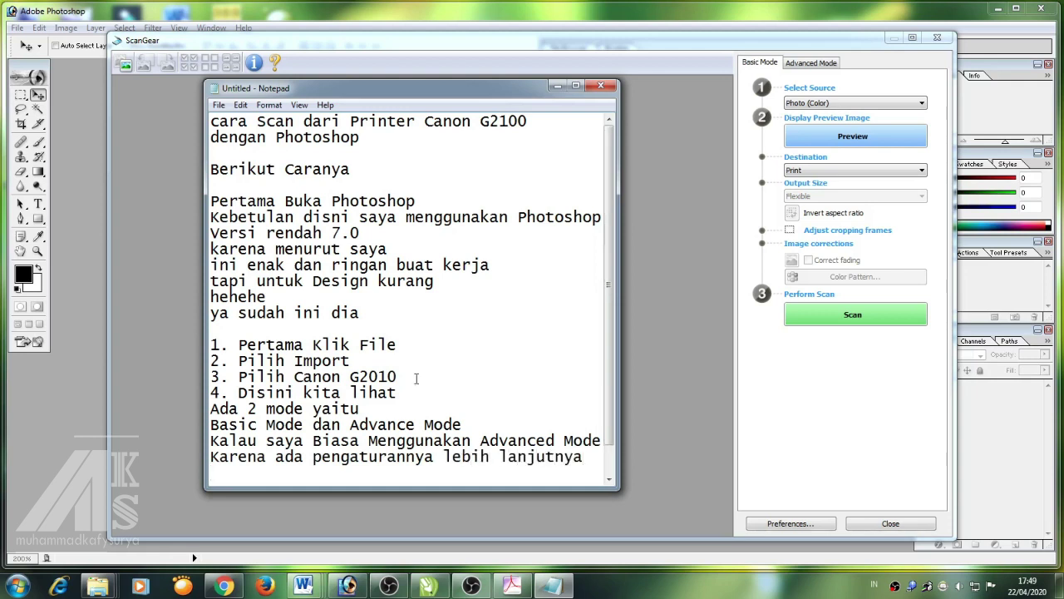
# Switch ScanGear to Advanced Mode, ticking 'Do not show' and accepting the settings reset
pyautogui.click(801, 62)
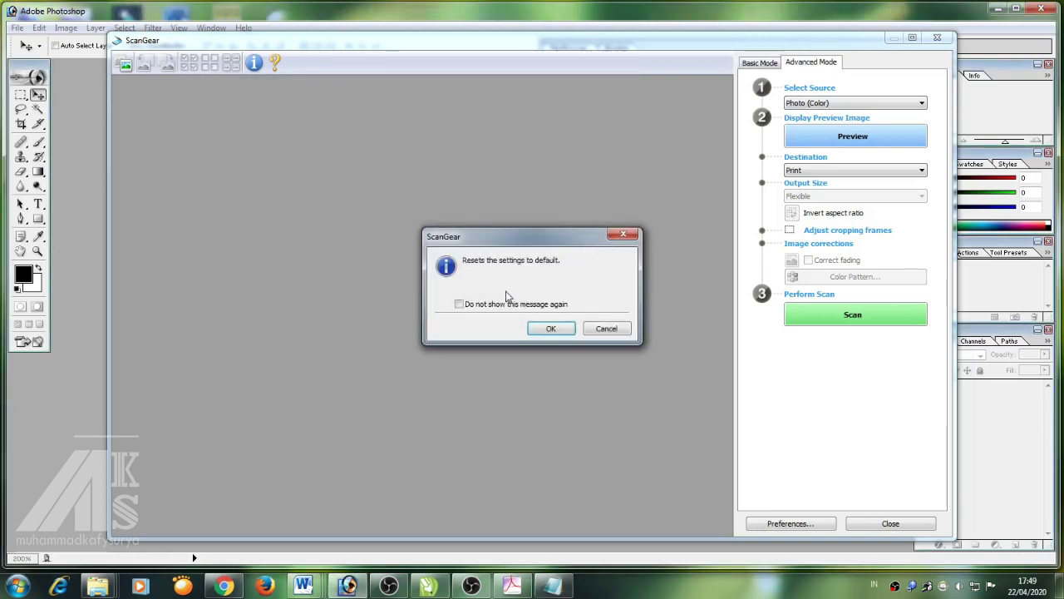
pyautogui.click(459, 304)
pyautogui.click(541, 329)
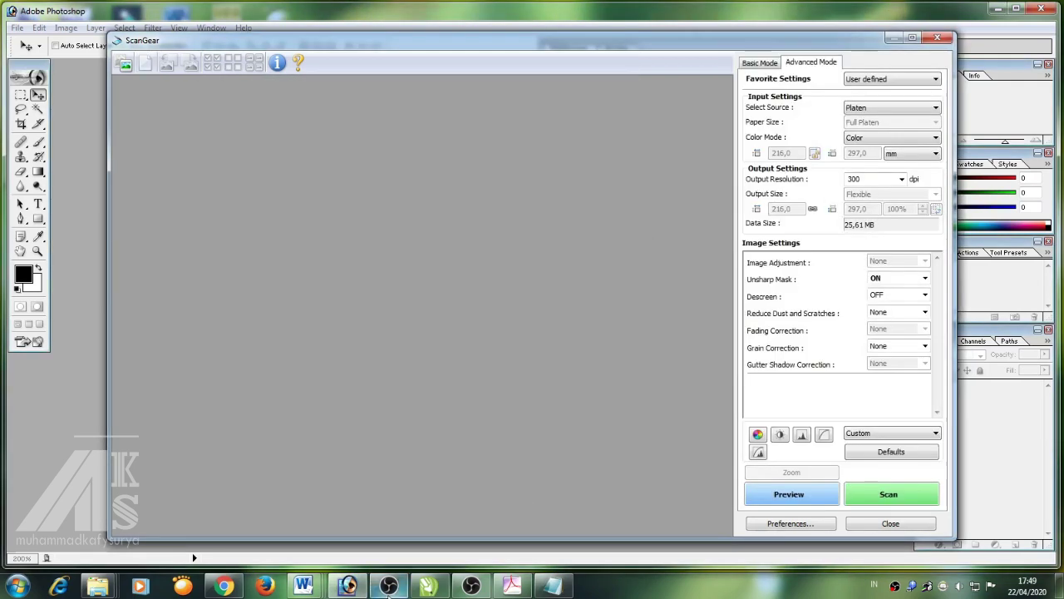
pyautogui.click(552, 586)
pyautogui.scroll(-1, 433, 409)
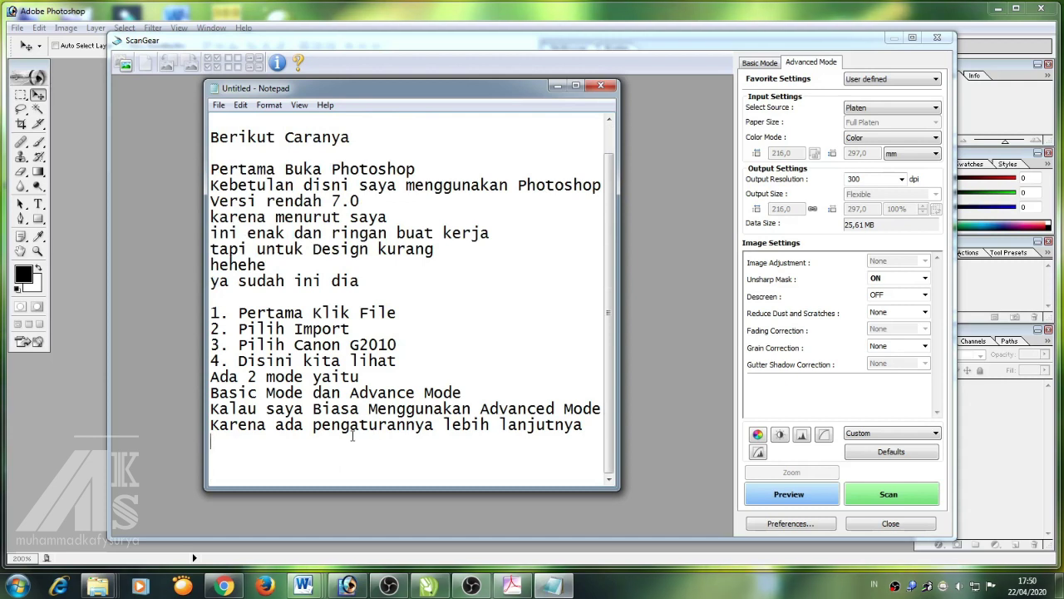
# Add the lines 'bisa kita lihat ada pengaturan yang ckup banyak' and 'oke coba kita Scan'
pyautogui.write('bisa ki')
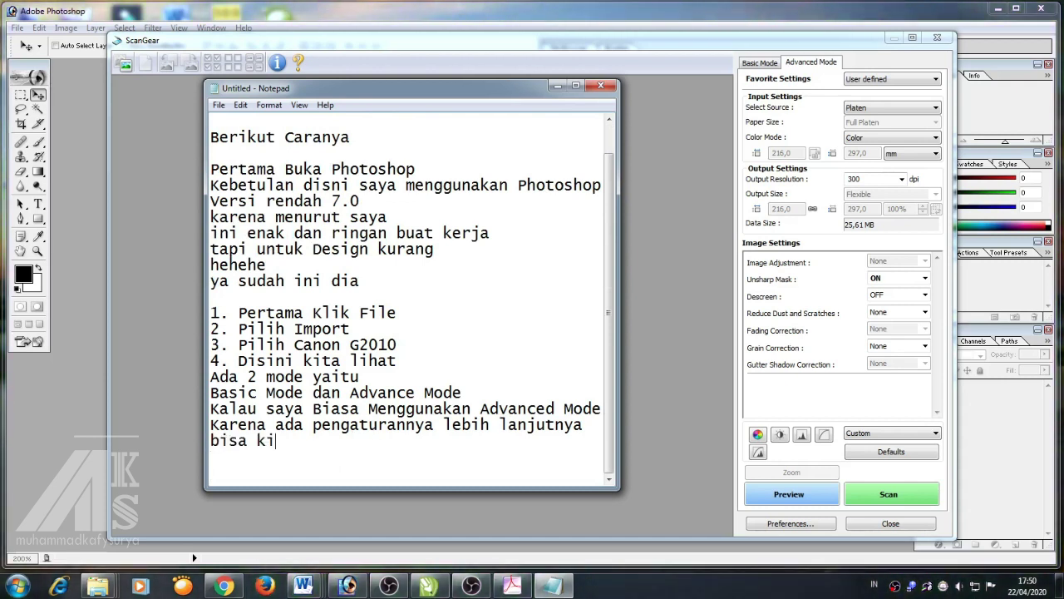
pyautogui.write('ta lihat ada ')
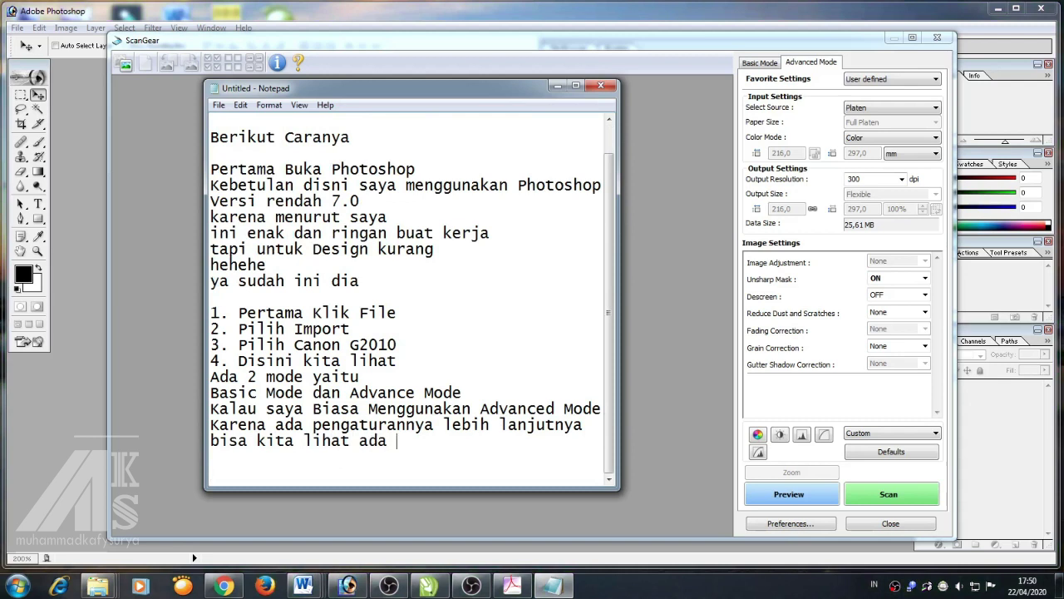
pyautogui.write('pengaturan yan')
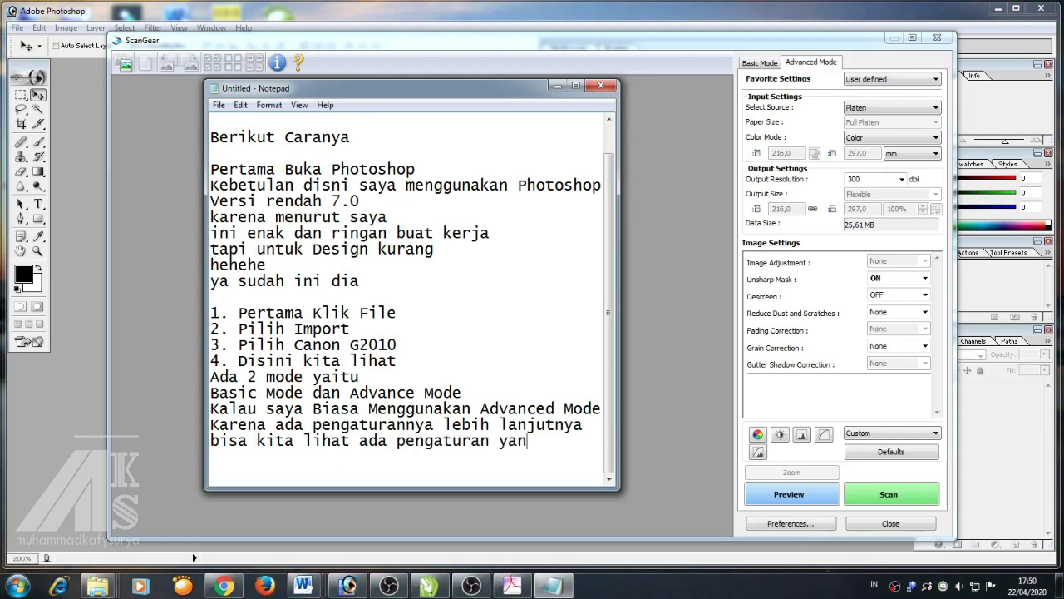
pyautogui.write('g ckup banyak')
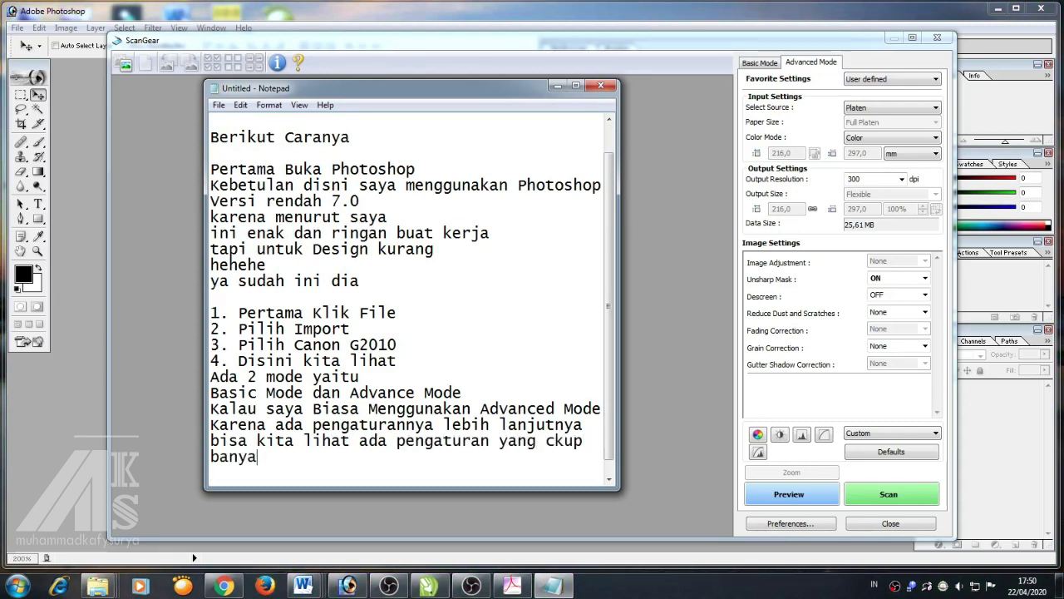
pyautogui.press('Return')
pyautogui.press('Return')
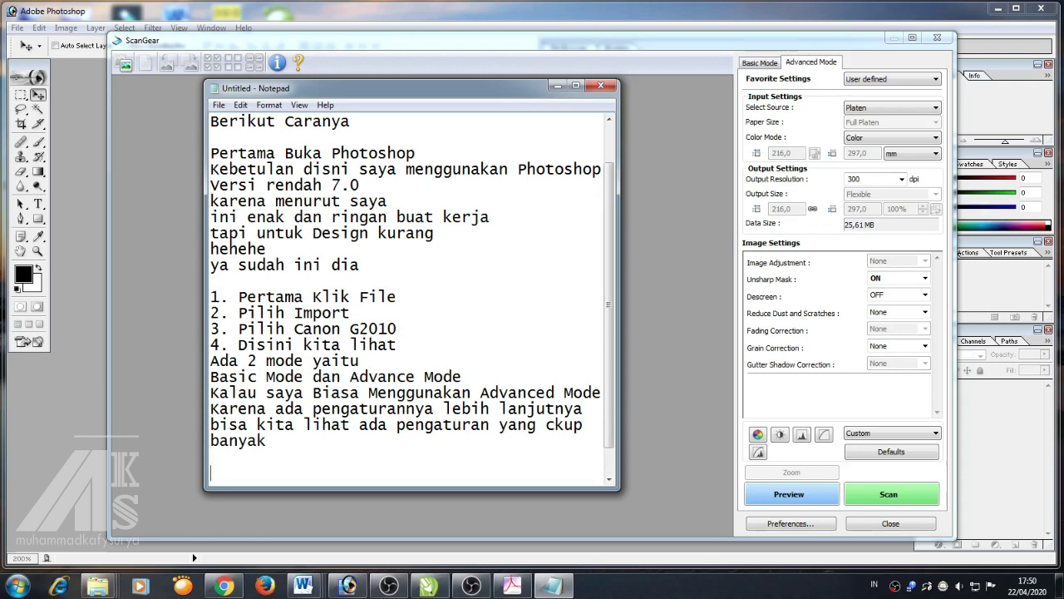
pyautogui.write('oke')
pyautogui.write(' Mari')
pyautogui.press('BackSpace')
pyautogui.press('BackSpace')
pyautogui.press('BackSpace')
pyautogui.press('BackSpace')
pyautogui.press('BackSpace')
pyautogui.write('coba kita Scan')
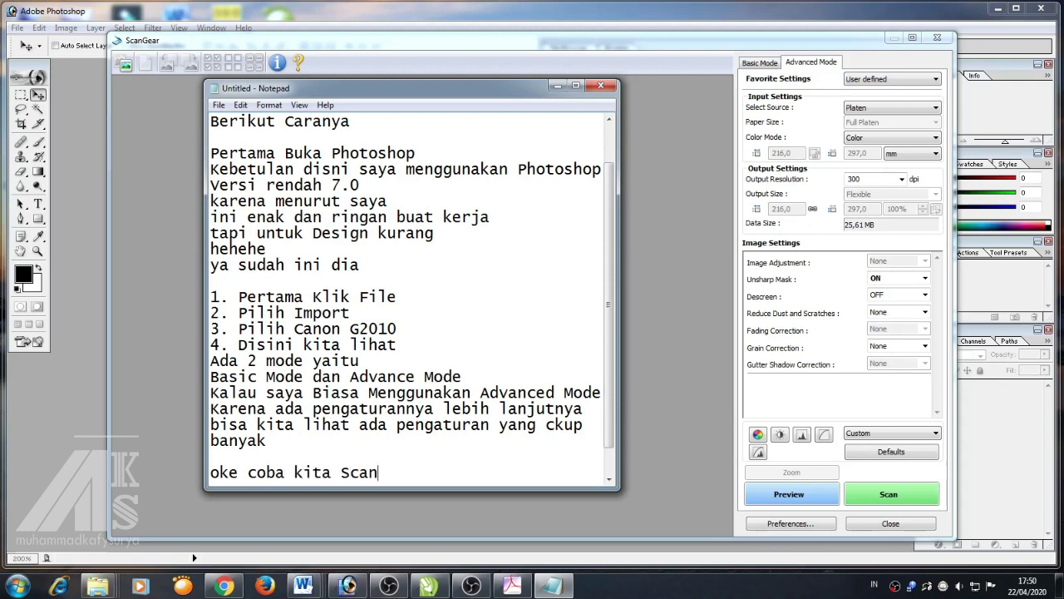
pyautogui.press('Return')
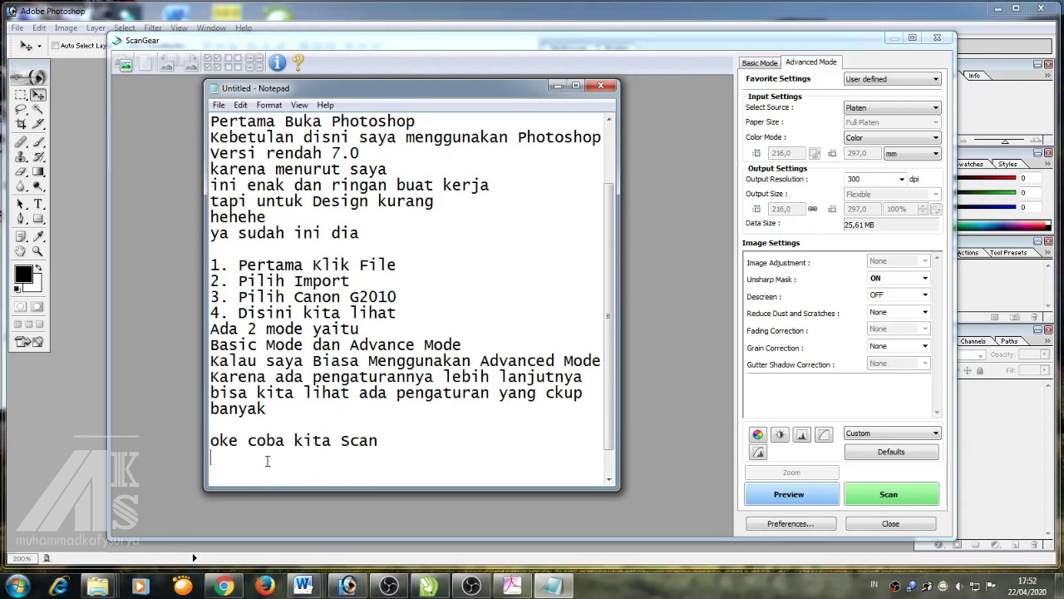
# Add 'Oh ia jangan langsung Scan', a preview-first line, and 'dengan maksud dan tujuan untuk melihat hasilnya'
pyautogui.write('Oh ia jangan langsung S')
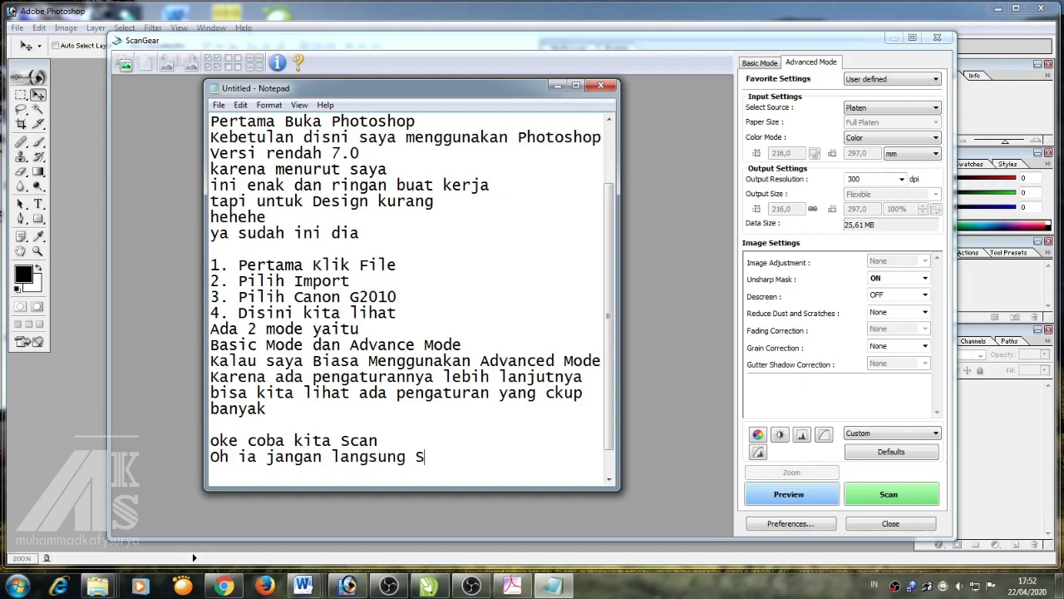
pyautogui.write('can')
pyautogui.press('Return')
pyautogui.write('Kalau ')
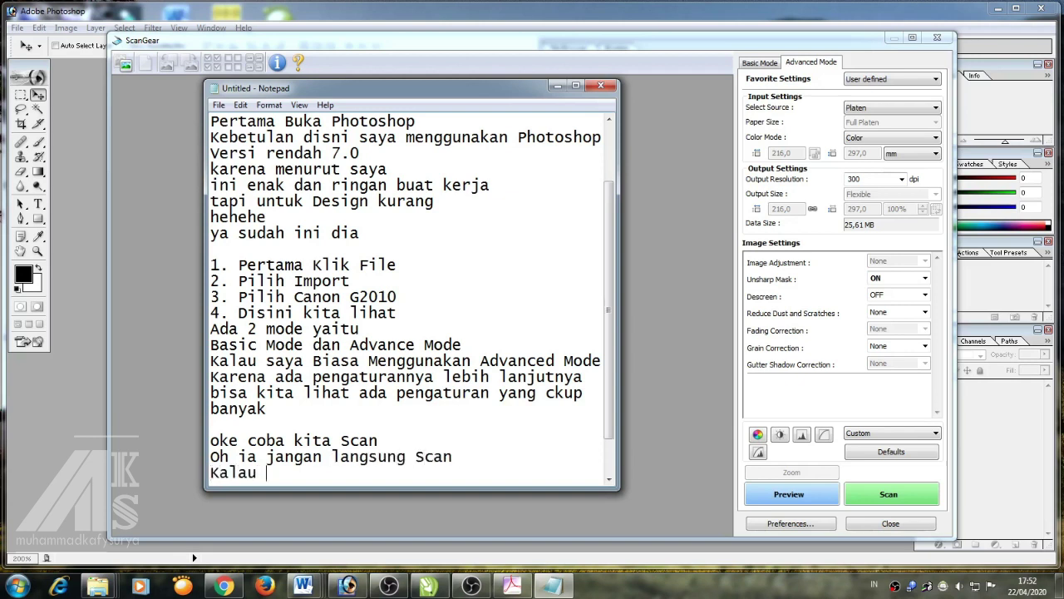
pyautogui.write('saya biaya ')
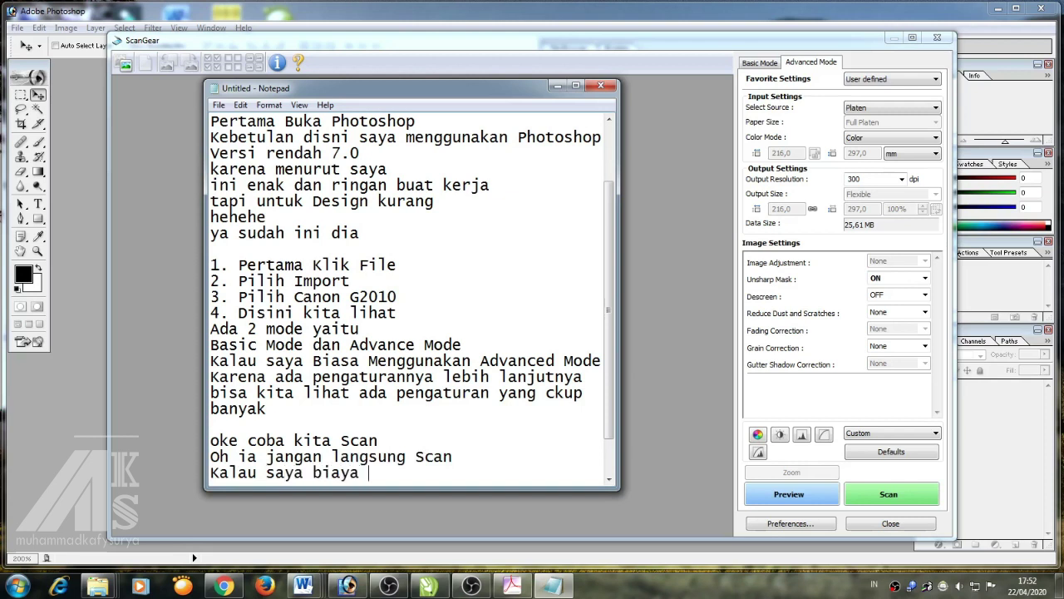
pyautogui.write('Priview dahulu')
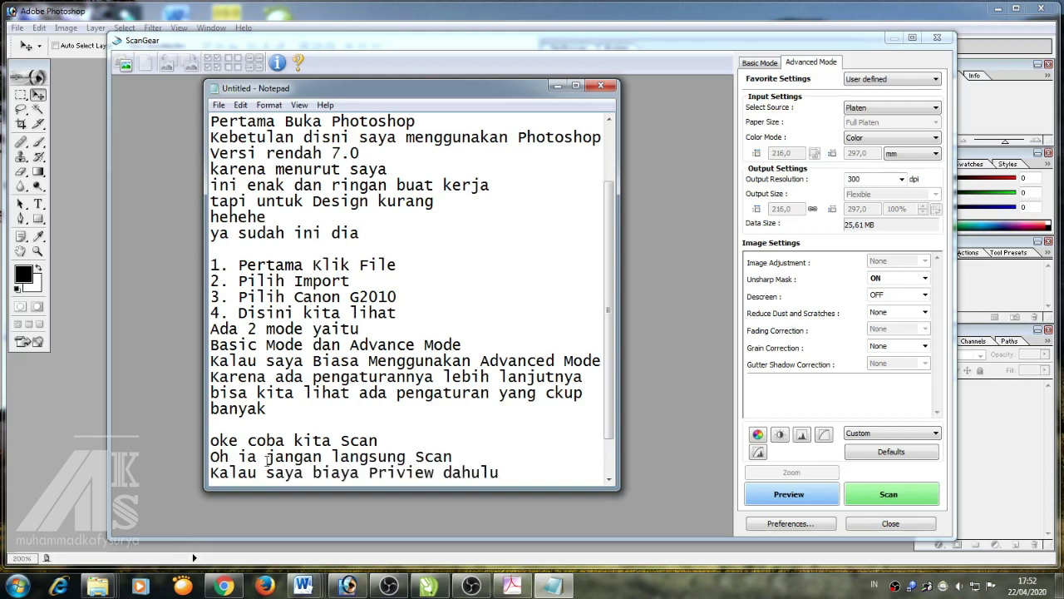
pyautogui.press('Delete')
pyautogui.write('e')
pyautogui.scroll(-1, 509, 475)
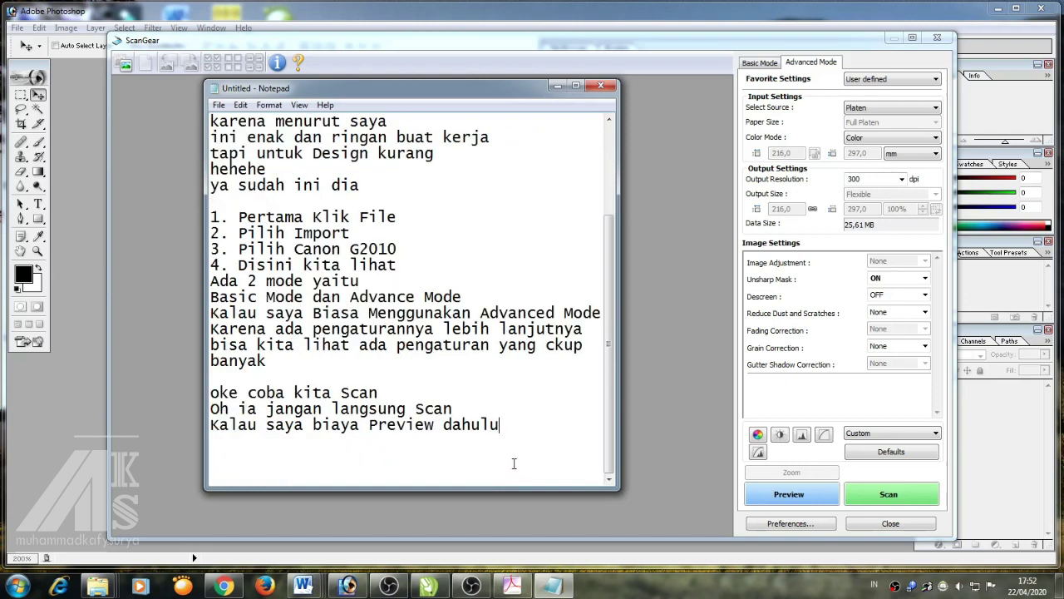
pyautogui.press('Return')
pyautogui.write('dengan ma')
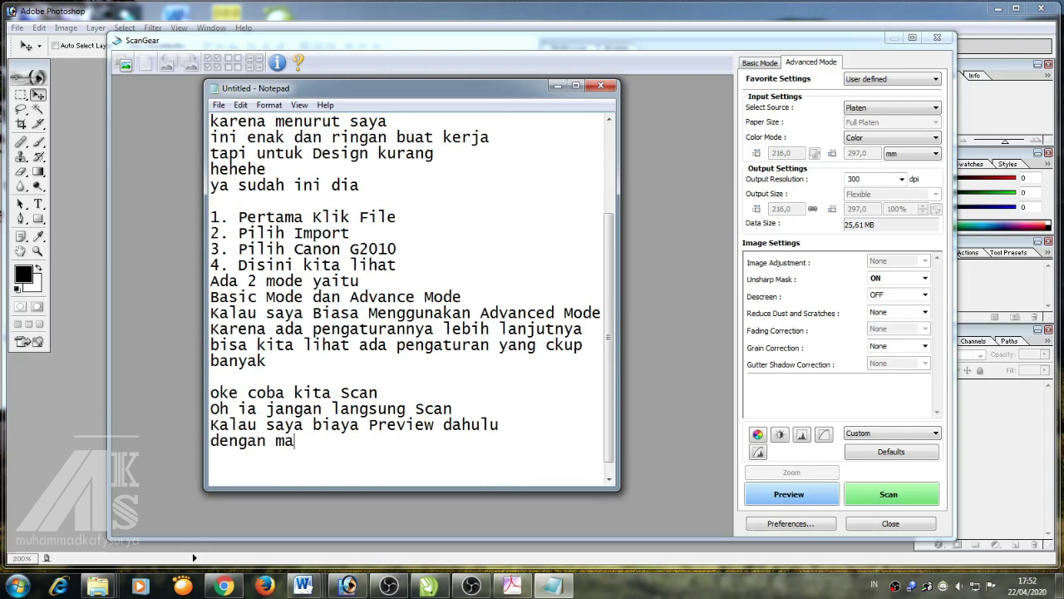
pyautogui.write('ksud dan tu')
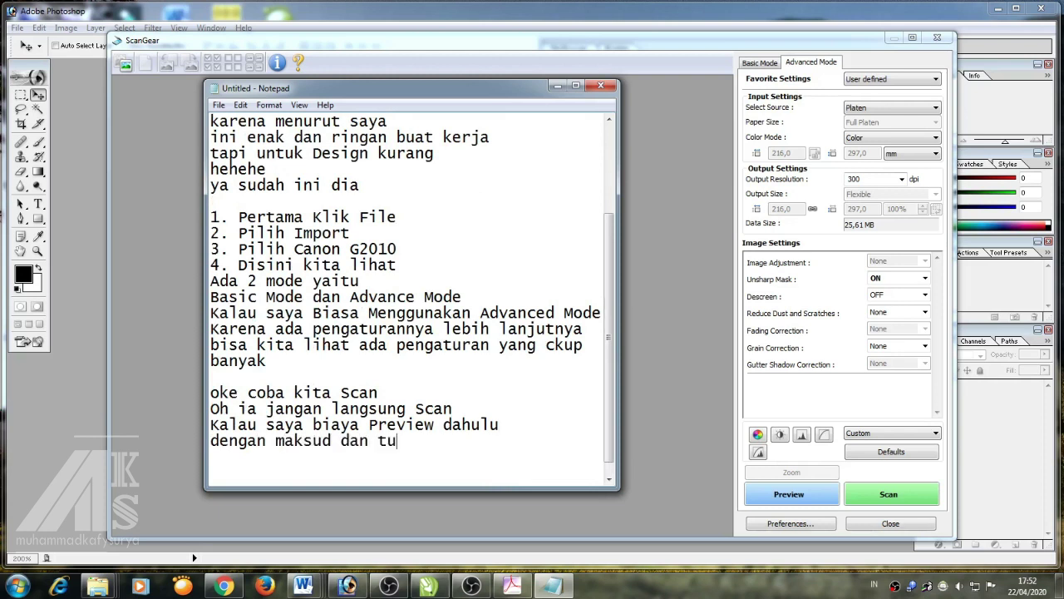
pyautogui.write('juan untuk mel')
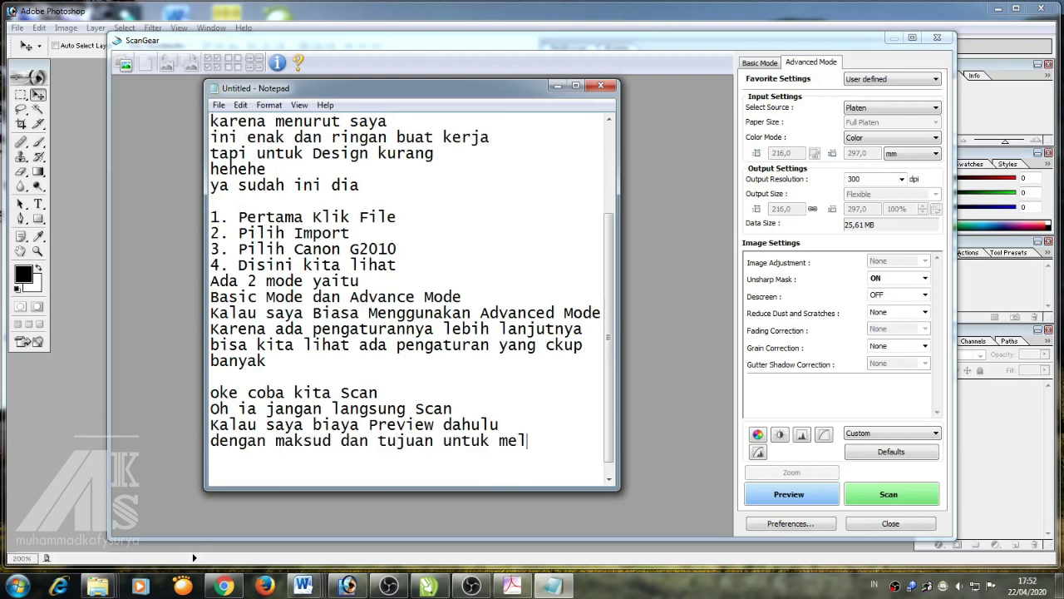
pyautogui.write('ihat hasilnya')
pyautogui.press('Return')
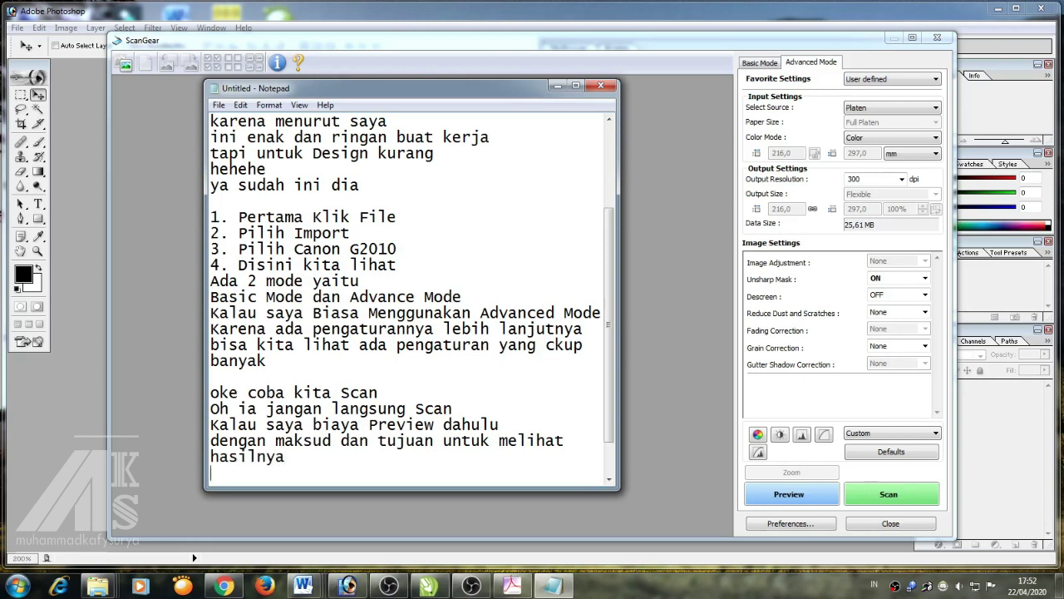
# Preview the certificate in ScanGear, then note 'Setelah Hasilnya kita lihat bagus' and 'mari kita Scan'
pyautogui.click(786, 495)
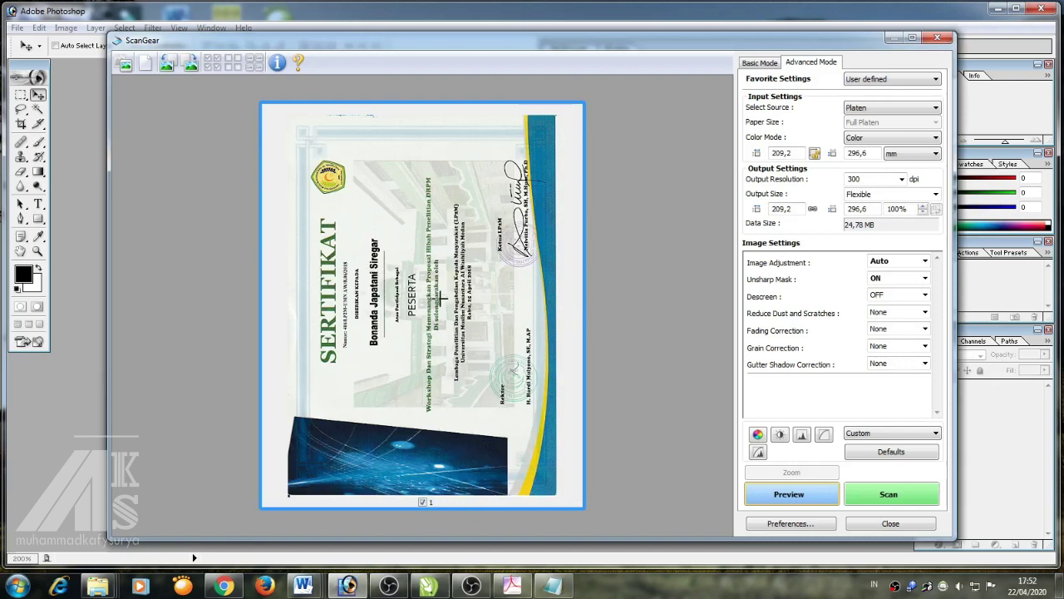
pyautogui.hotkey('alt', 'Tab')
pyautogui.write('Setela')
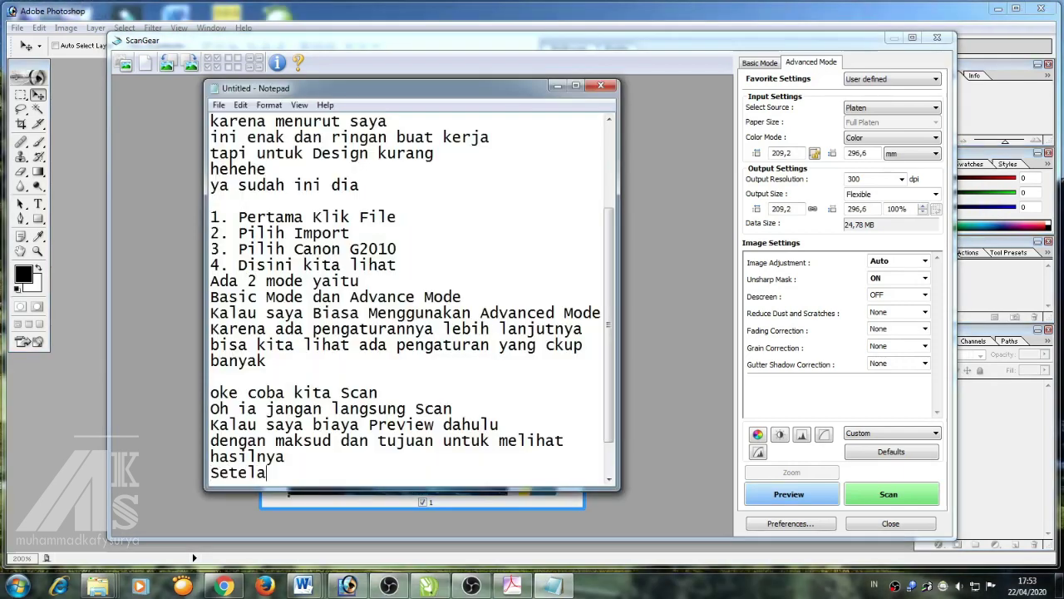
pyautogui.write('h Hasil B')
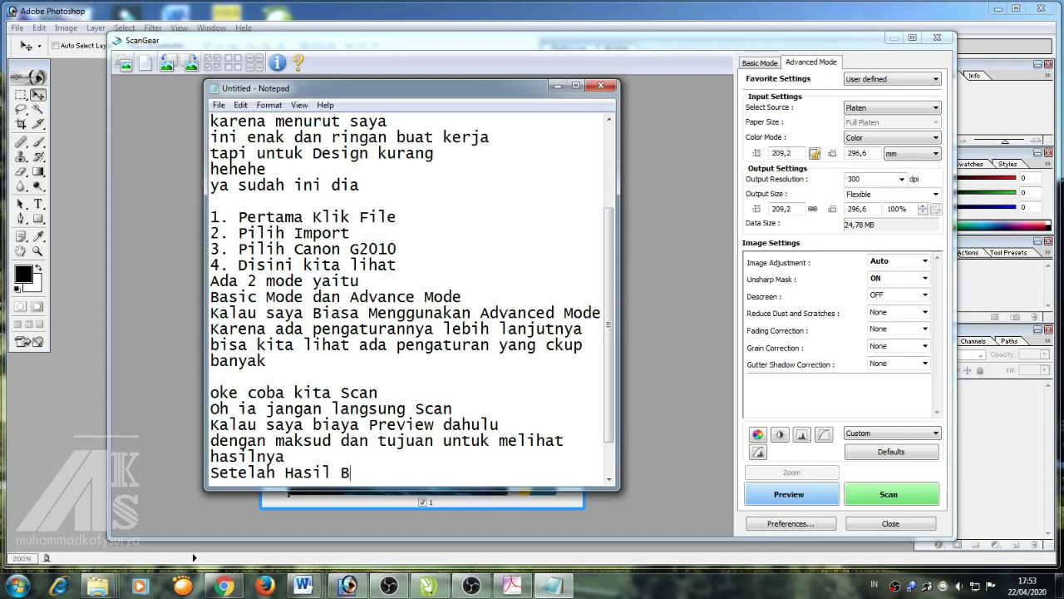
pyautogui.write('ag')
pyautogui.press('BackSpace')
pyautogui.press('BackSpace')
pyautogui.press('BackSpace')
pyautogui.press('BackSpace')
pyautogui.write('nya k')
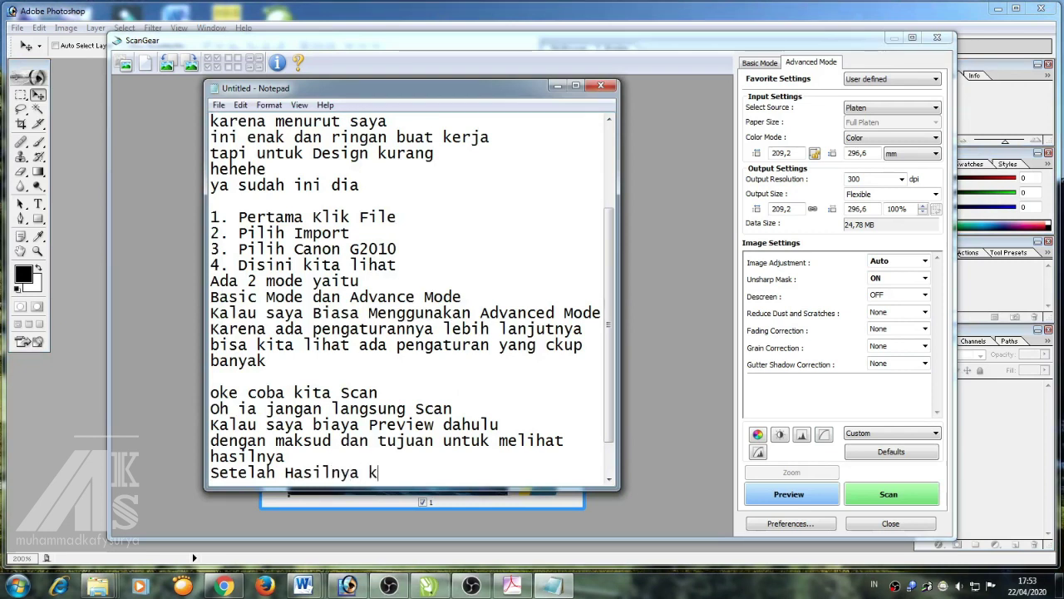
pyautogui.write('ita lihat bagus')
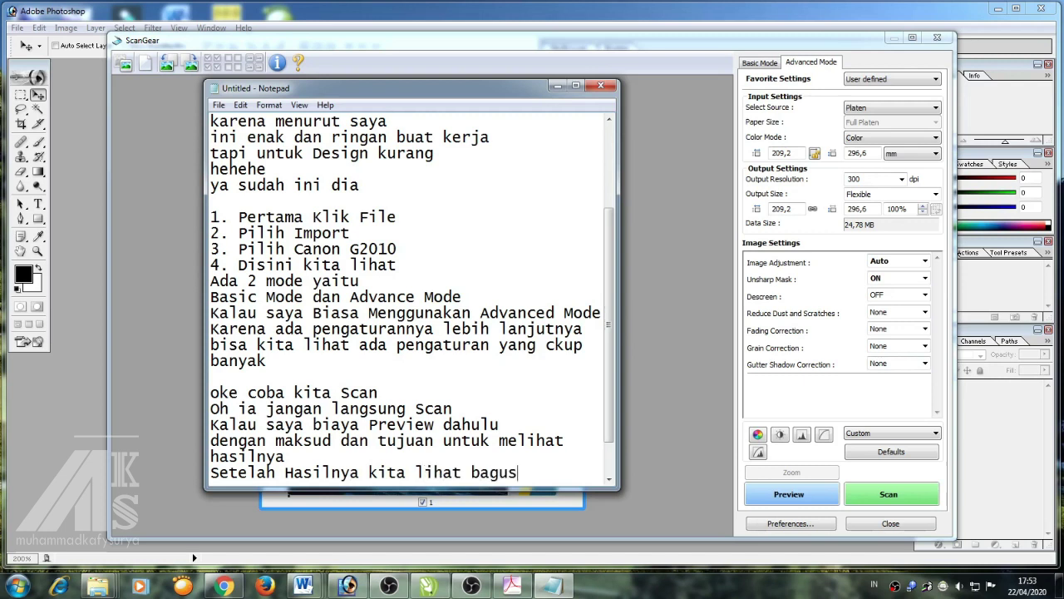
pyautogui.press('Return')
pyautogui.write('mari kita ')
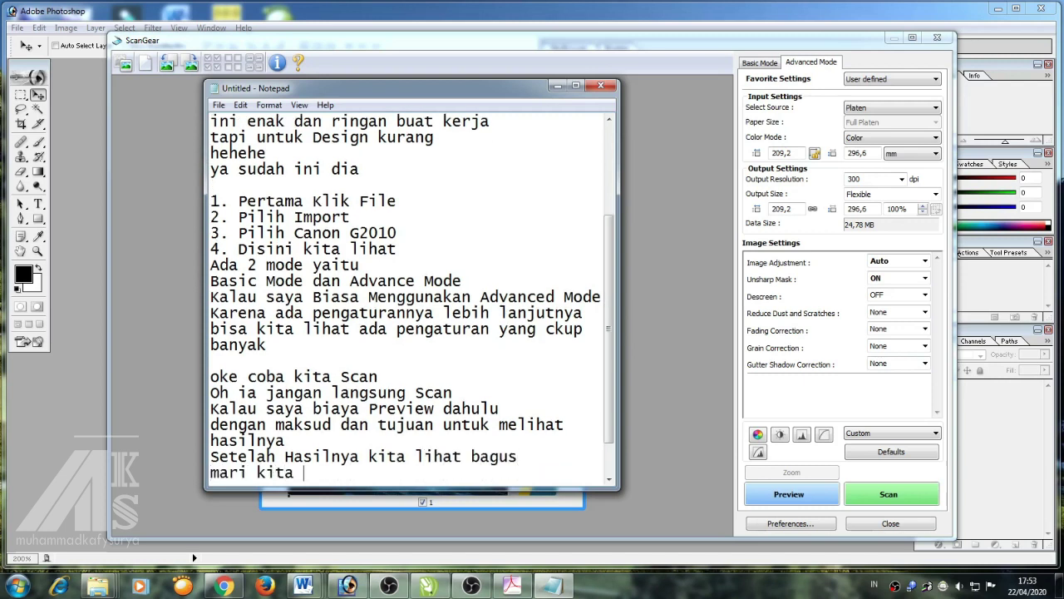
pyautogui.write('Scan')
pyautogui.press('Return')
pyautogui.press('Return')
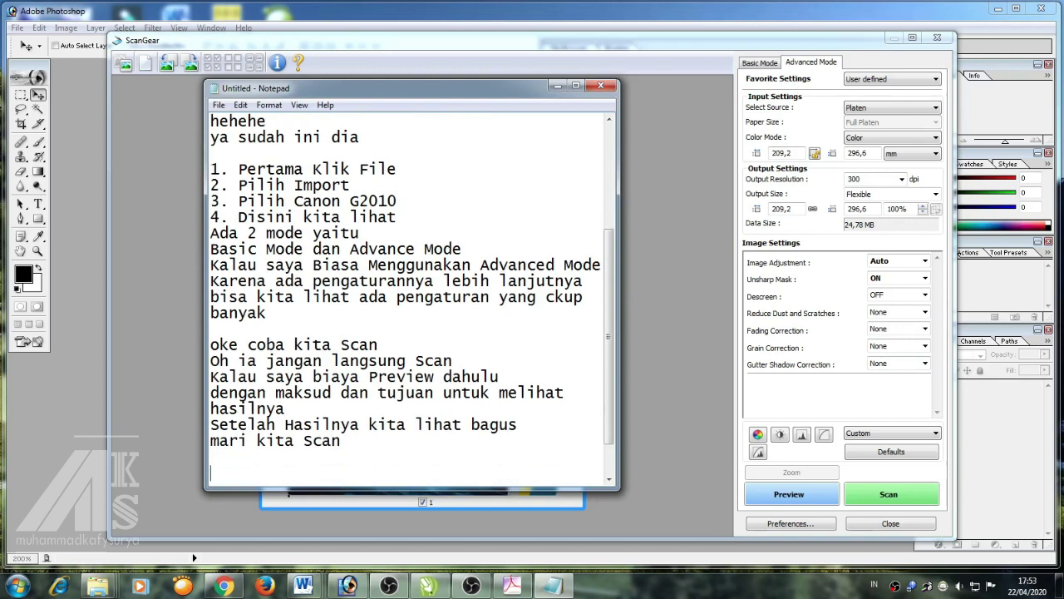
# Scan the certificate into Photoshop as Untitled-1, view it at actual pixels, and start a 'Hasilnya Bagus' note
pyautogui.click(647, 352)
pyautogui.click(911, 502)
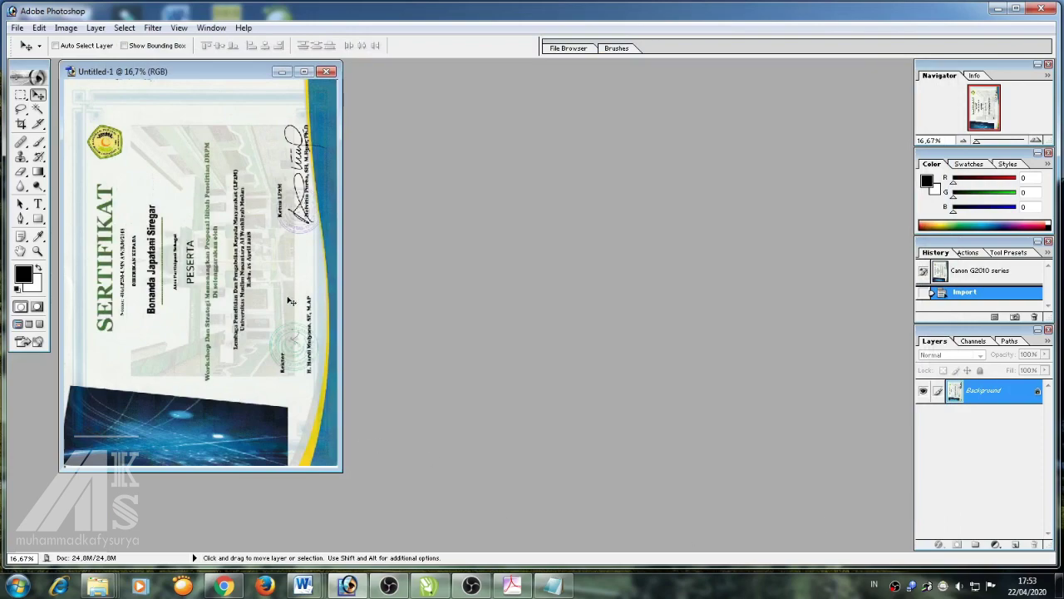
pyautogui.hotkey('ctrl', '+')
pyautogui.hotkey('ctrl', '+')
pyautogui.hotkey('ctrl', '+')
pyautogui.press('f')
pyautogui.hotkey('ctrl', '0')
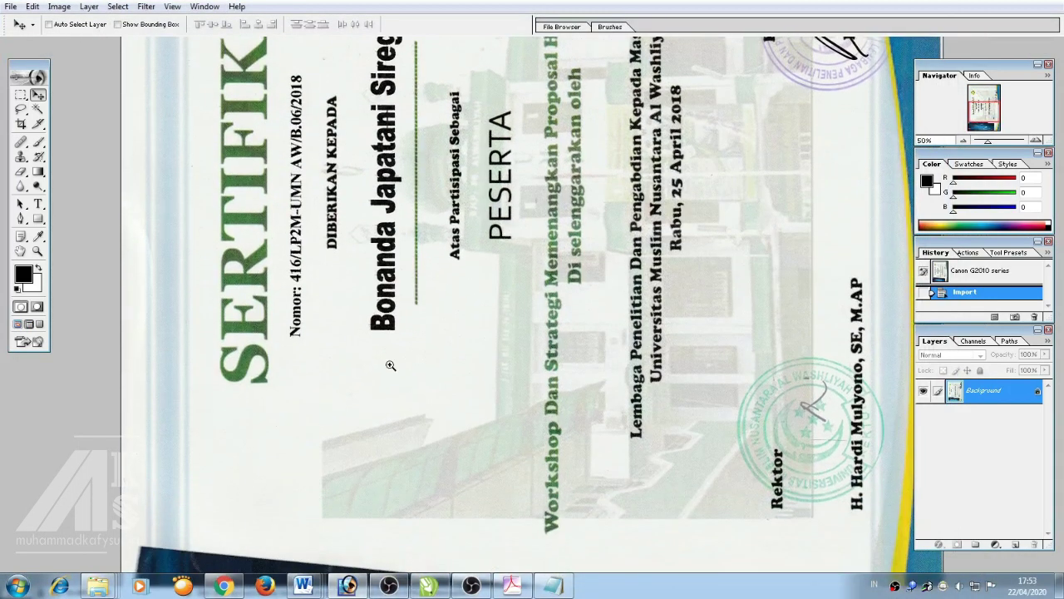
pyautogui.hotkey('ctrl', 'alt', '0')
pyautogui.rightClick(496, 267)
pyautogui.click(524, 287)
pyautogui.hotkey('ctrl', '-')
pyautogui.hotkey('ctrl', '-')
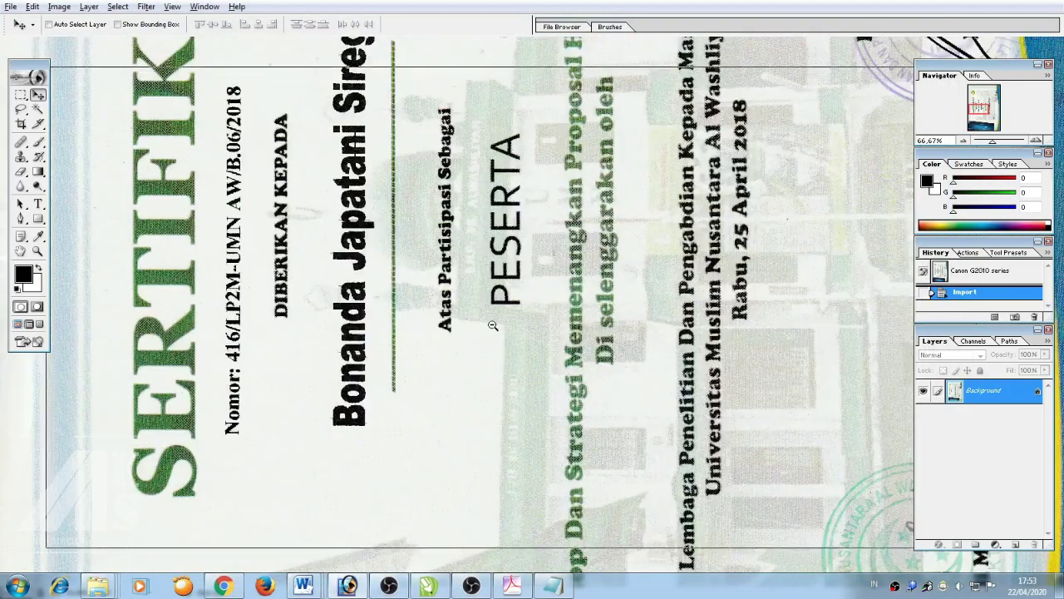
pyautogui.click(553, 586)
pyautogui.write('H')
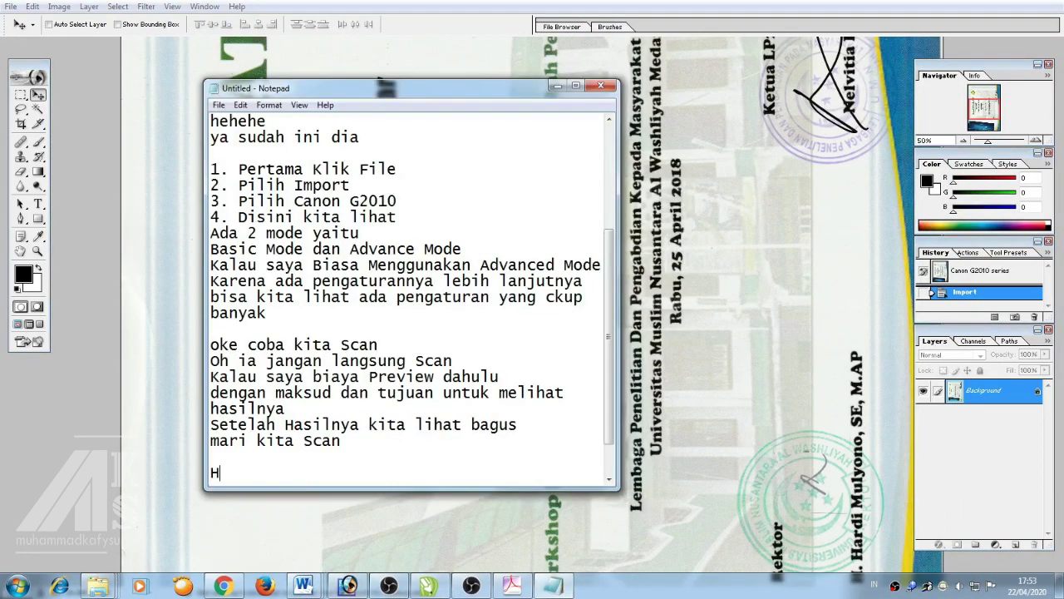
pyautogui.write('asilnya Bagu')
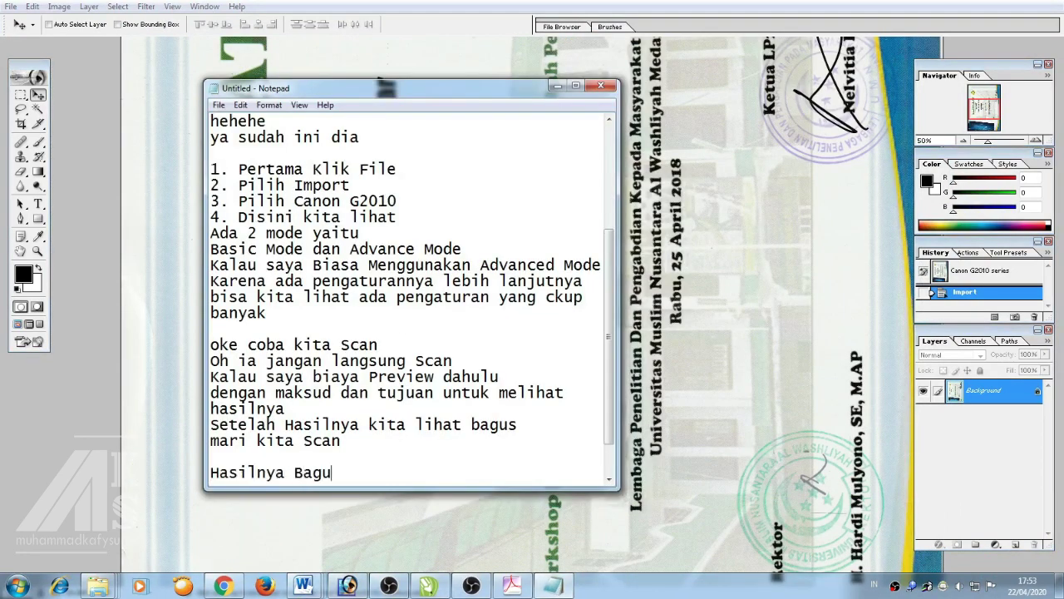
pyautogui.write('s nu')
# Complete the note as 'Hasilnya Bagus bukan..' and add 'tapi disini ada masalah'
pyautogui.press('BackSpace')
pyautogui.press('BackSpace')
pyautogui.write('bukan..')
pyautogui.press('Return')
pyautogui.press('Return')
pyautogui.write('t')
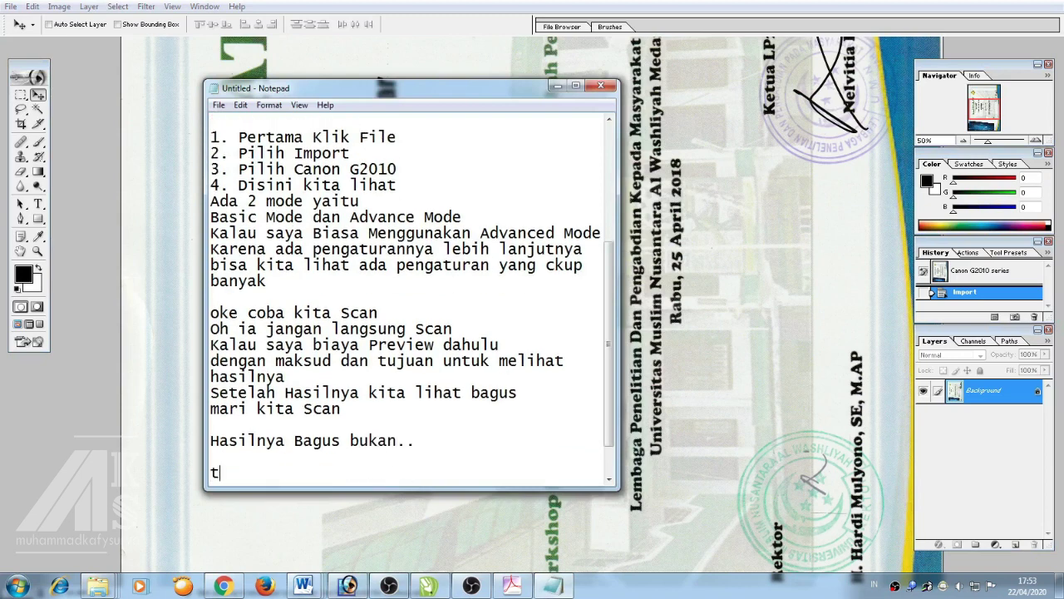
pyautogui.write('api disini ada masalah')
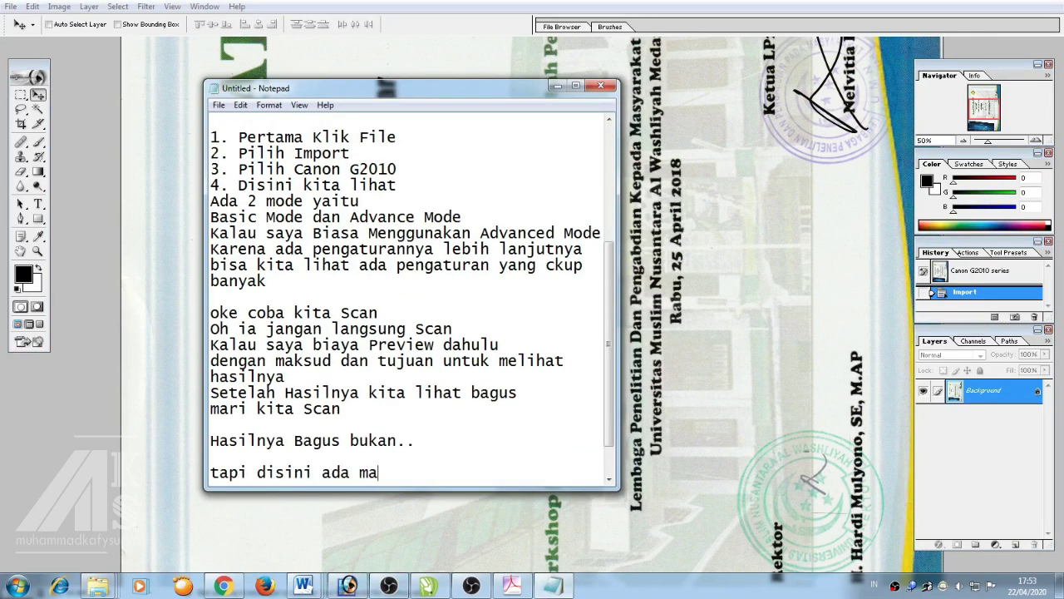
pyautogui.press('Return')
pyautogui.press('Return')
# Add 'yaitu gambar masih miring' and 'dan disini akan saya rotate', then return to the certificate image
pyautogui.write('yaitu ')
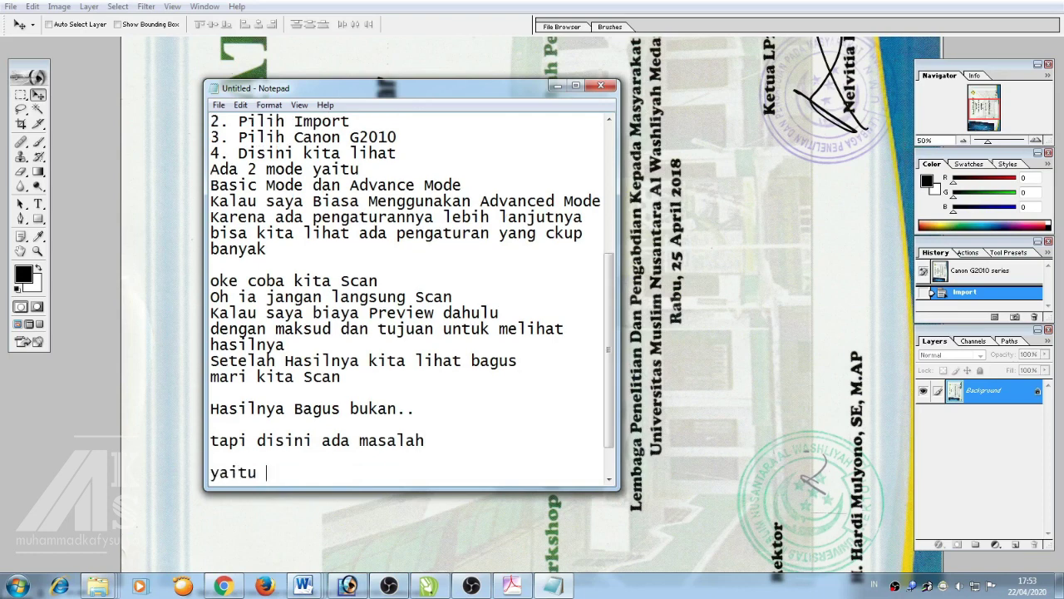
pyautogui.write('mirin')
pyautogui.press('BackSpace')
pyautogui.press('BackSpace')
pyautogui.press('BackSpace')
pyautogui.press('BackSpace')
pyautogui.write('gambar n')
pyautogui.press('BackSpace')
pyautogui.write('mas')
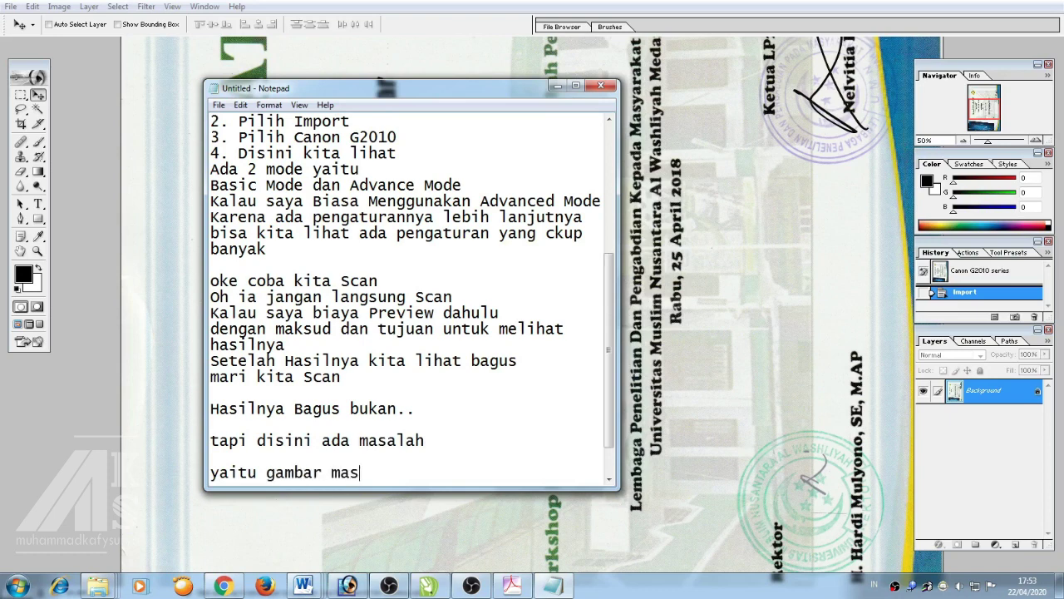
pyautogui.write('ih miring')
pyautogui.press('Return')
pyautogui.write('dan disini ')
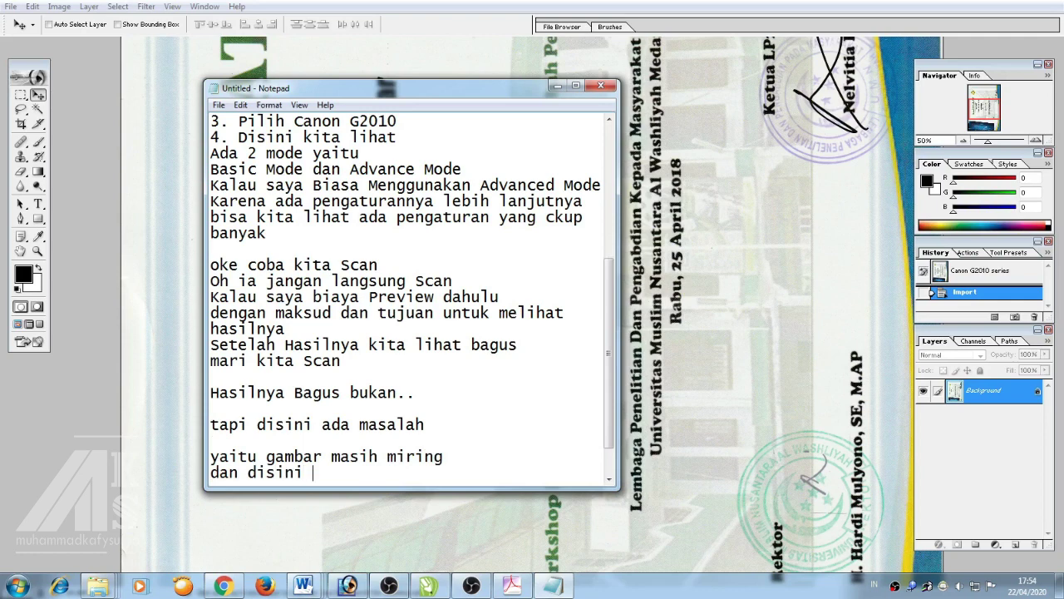
pyautogui.write('akan ')
pyautogui.write('saya rate')
pyautogui.press('BackSpace')
pyautogui.press('BackSpace')
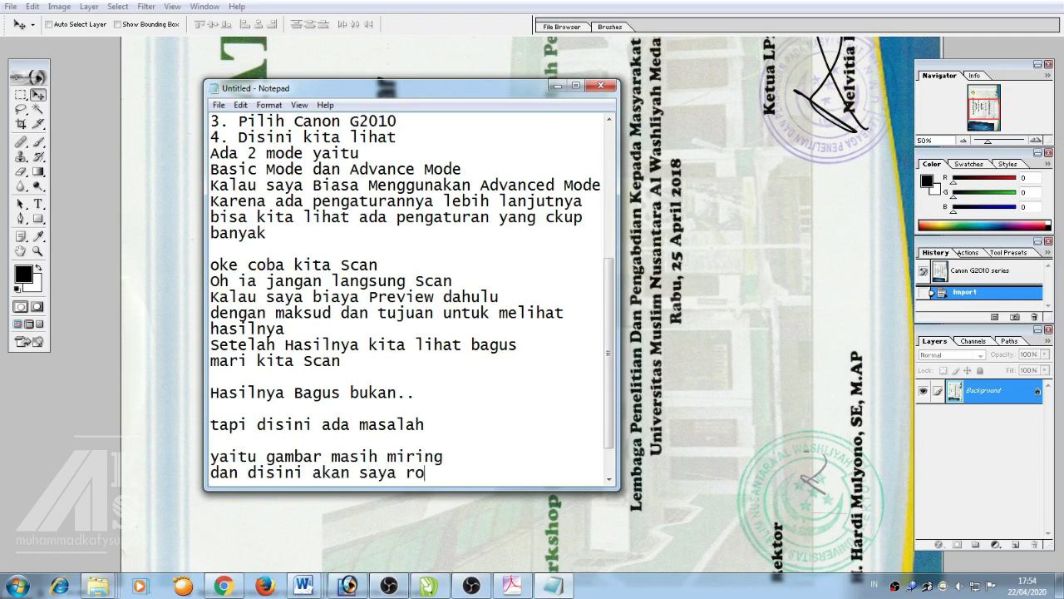
pyautogui.press('Return')
pyautogui.press('Return')
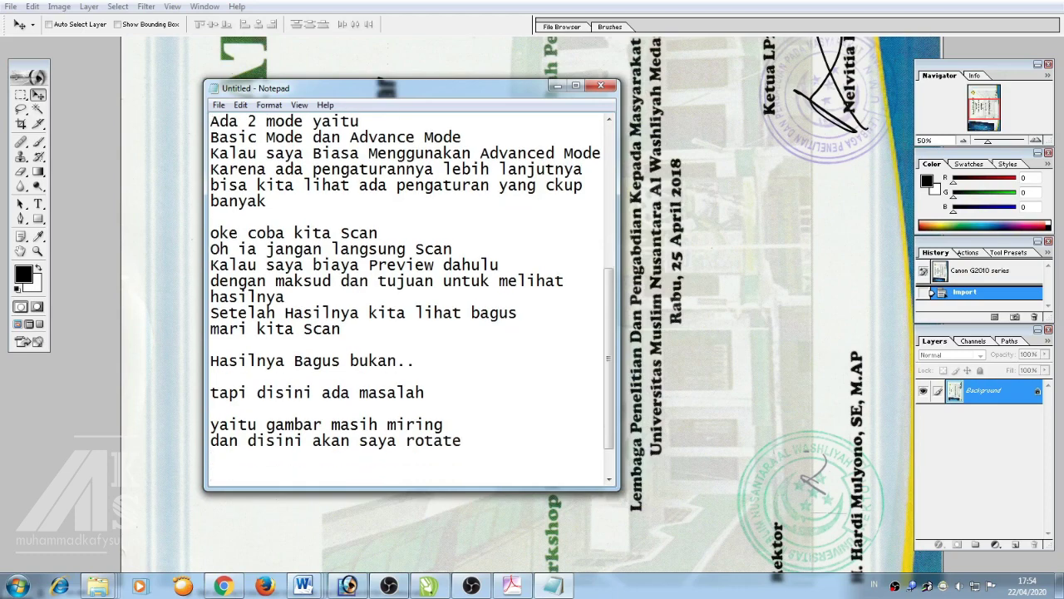
pyautogui.click(168, 212)
# Rotate the certificate canvas 90° clockwise, undoing a mistaken counter-clockwise turn, then return to the notes
pyautogui.click(59, 5)
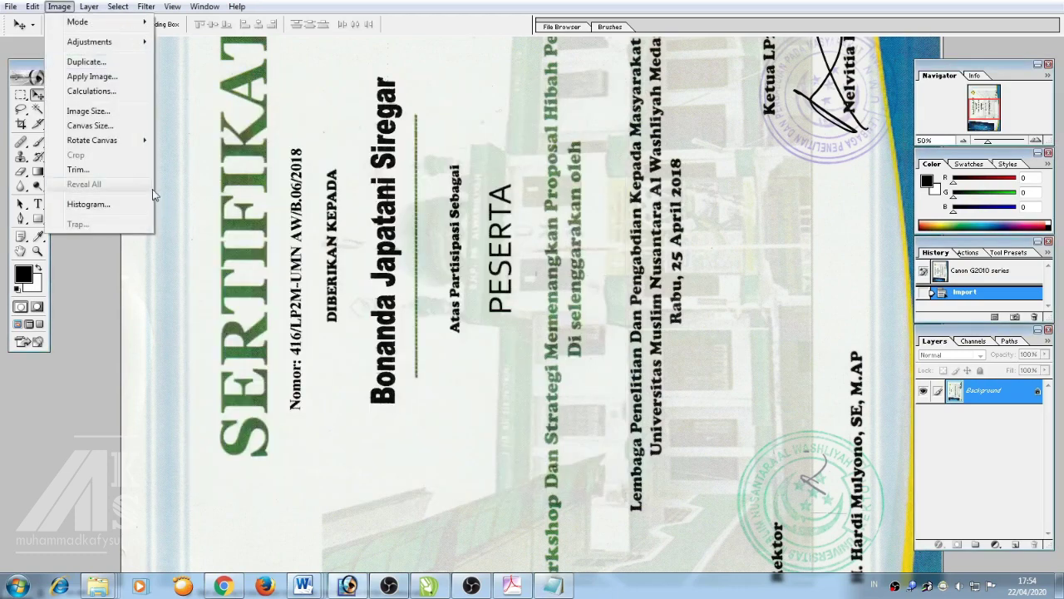
pyautogui.moveTo(108, 139)
pyautogui.click(190, 169)
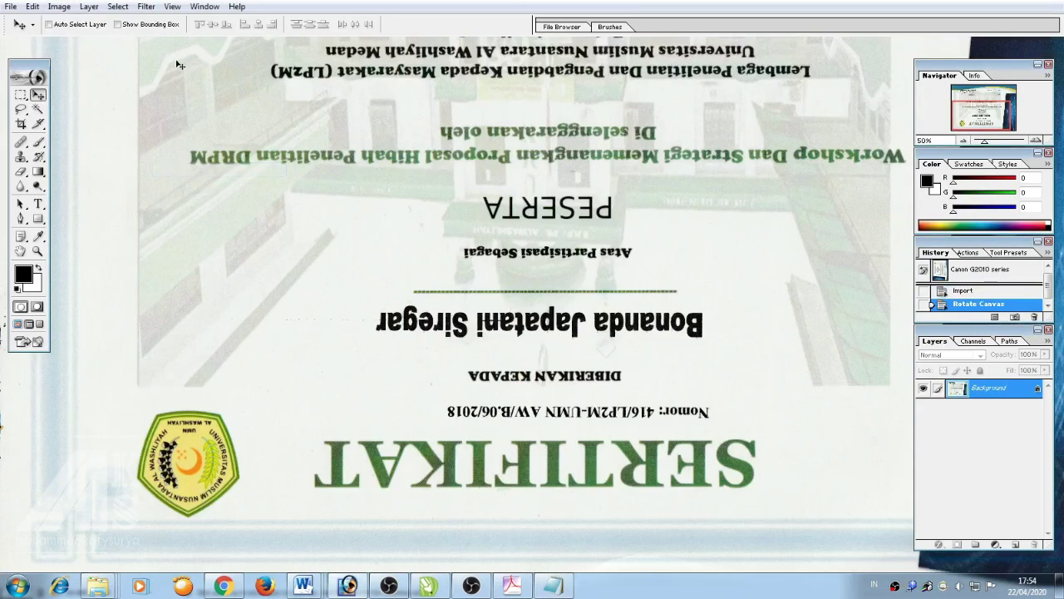
pyautogui.hotkey('ctrl', 'z')
pyautogui.click(59, 6)
pyautogui.moveTo(121, 143)
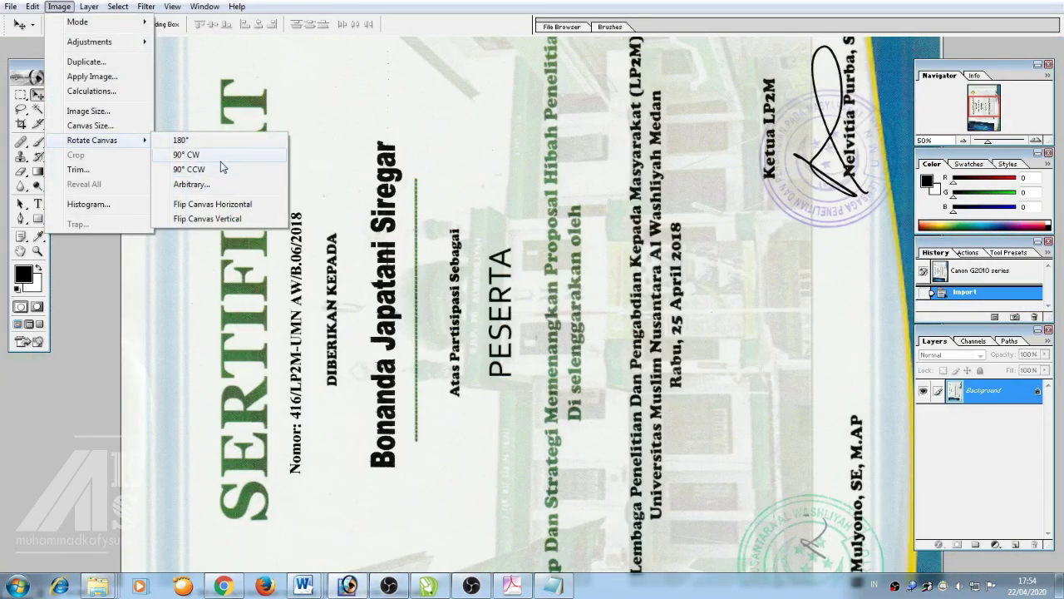
pyautogui.click(223, 169)
pyautogui.hotkey('ctrl', '-')
pyautogui.hotkey('ctrl', '-')
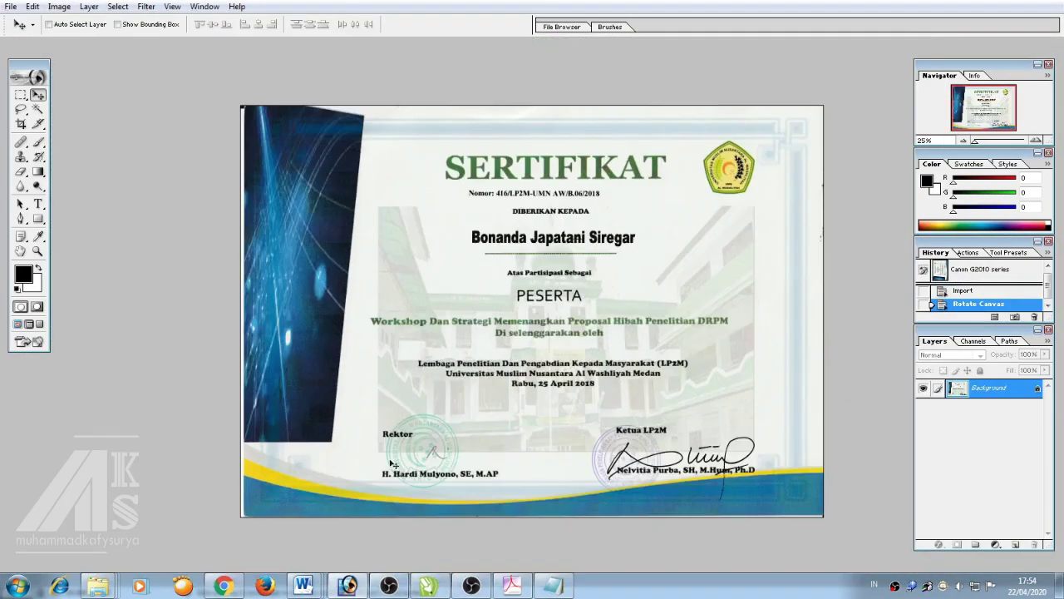
pyautogui.hotkey('alt', 'Tab')
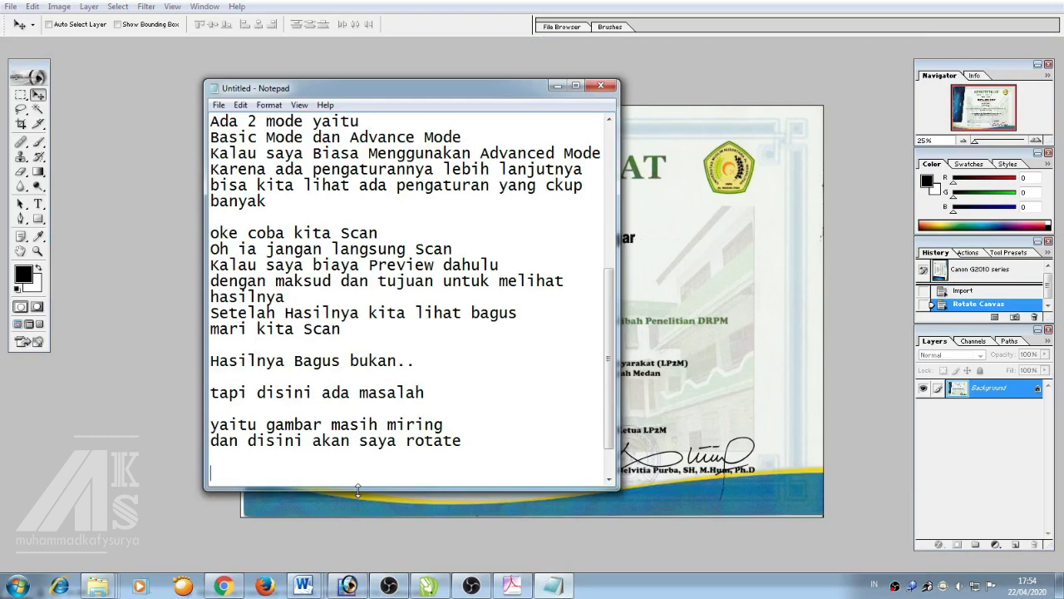
# Note 'Dan traaraaaa jadilah dia landscape' and move the Notepad window up and left
pyautogui.write('Dan traa')
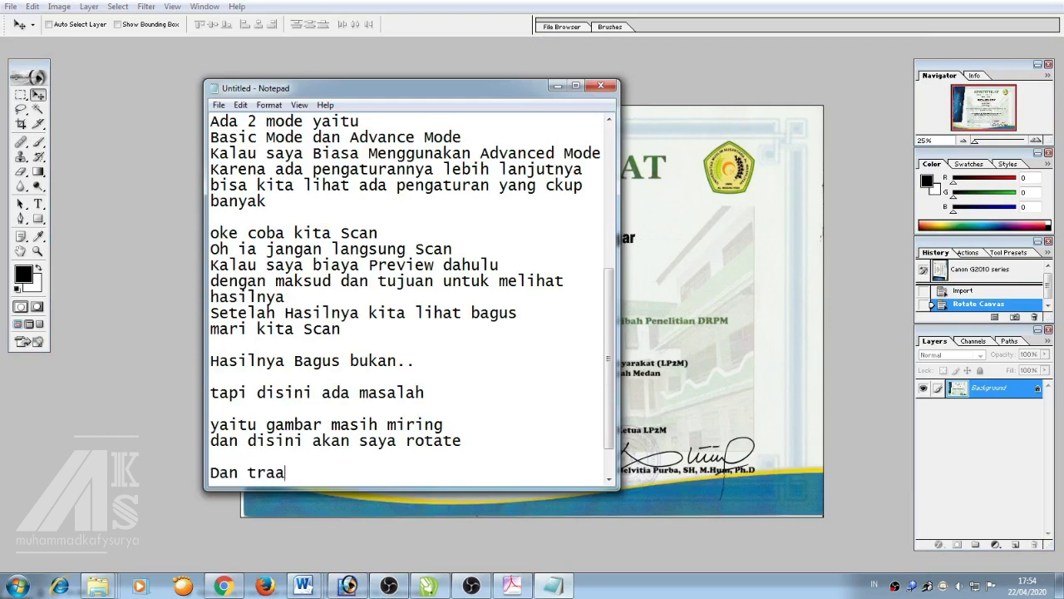
pyautogui.write('raaaa')
pyautogui.moveTo(423, 98); pyautogui.dragTo(277, 87)
pyautogui.write('ja')
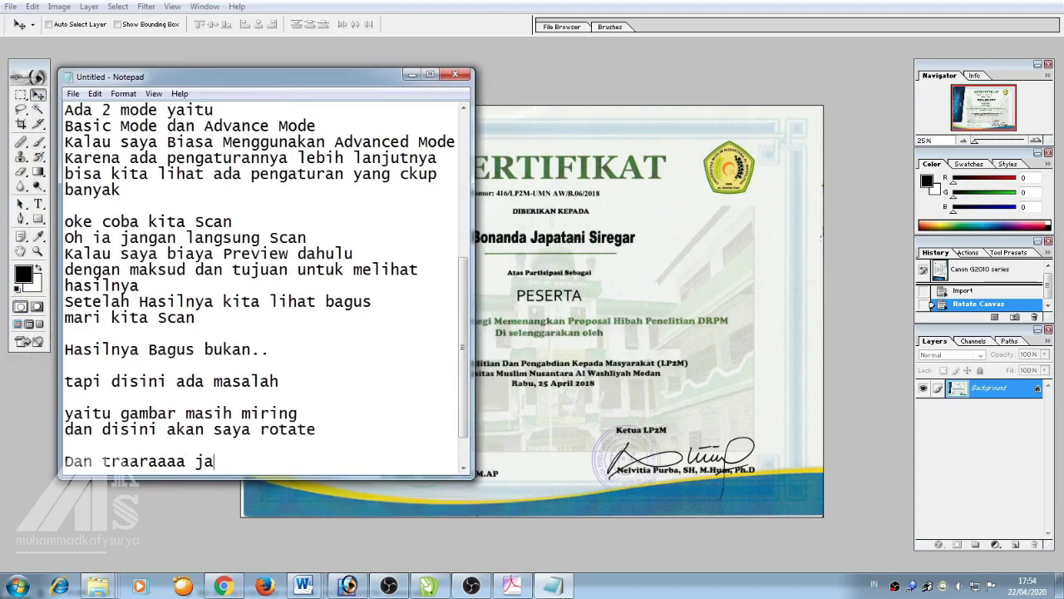
pyautogui.write('dilah dia la')
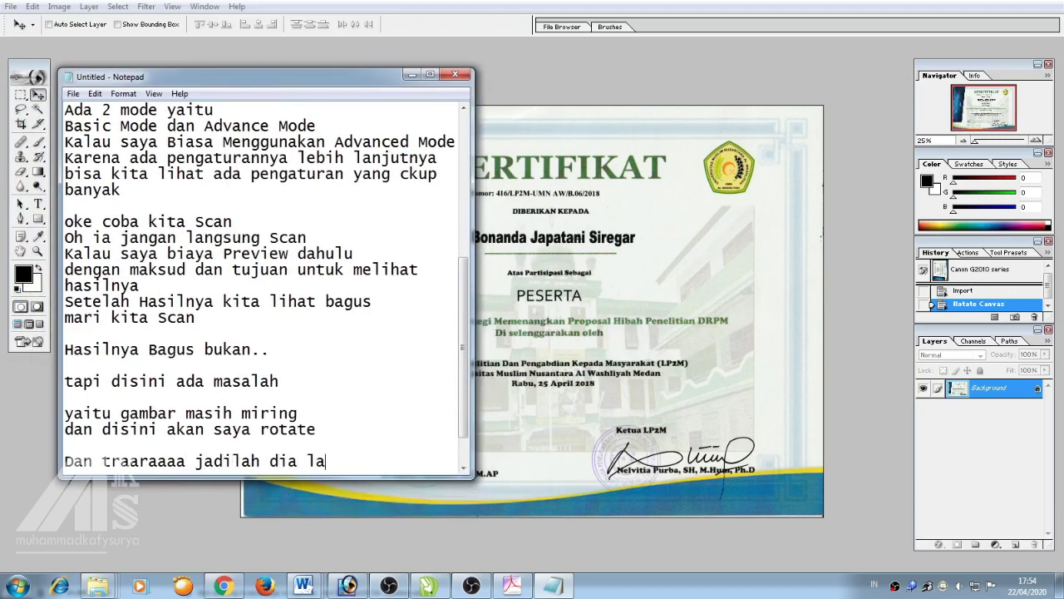
pyautogui.write('ndscape')
pyautogui.press('Return')
pyautogui.press('Return')
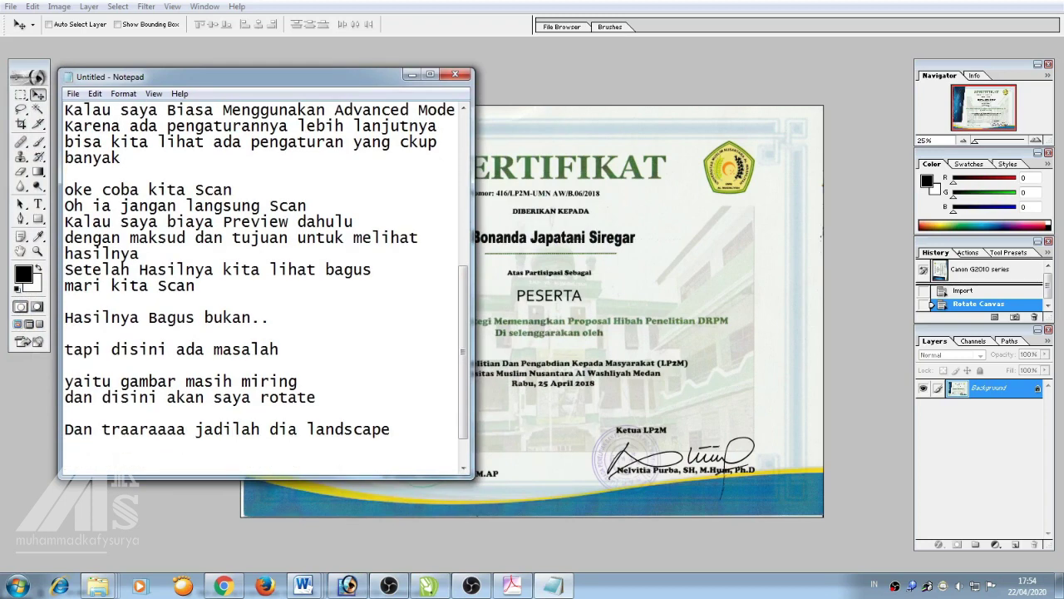
pyautogui.scroll(-1, 79, 408)
# Add 'Kenapa saya menggunakan Photoshop' and the reason: controlling the quality of scanned images
pyautogui.write('K')
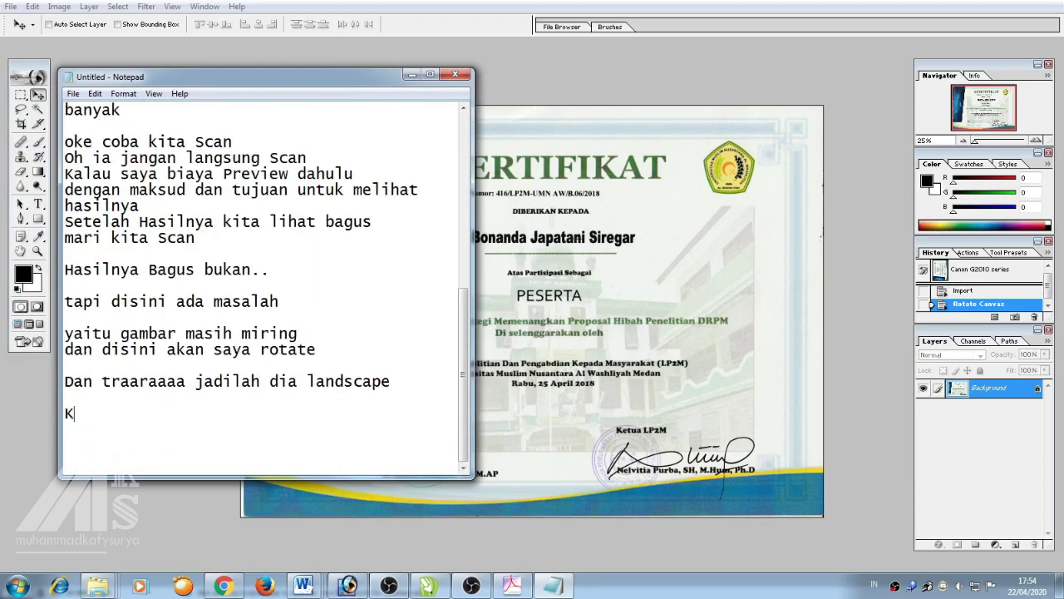
pyautogui.write('enapa saya mengg')
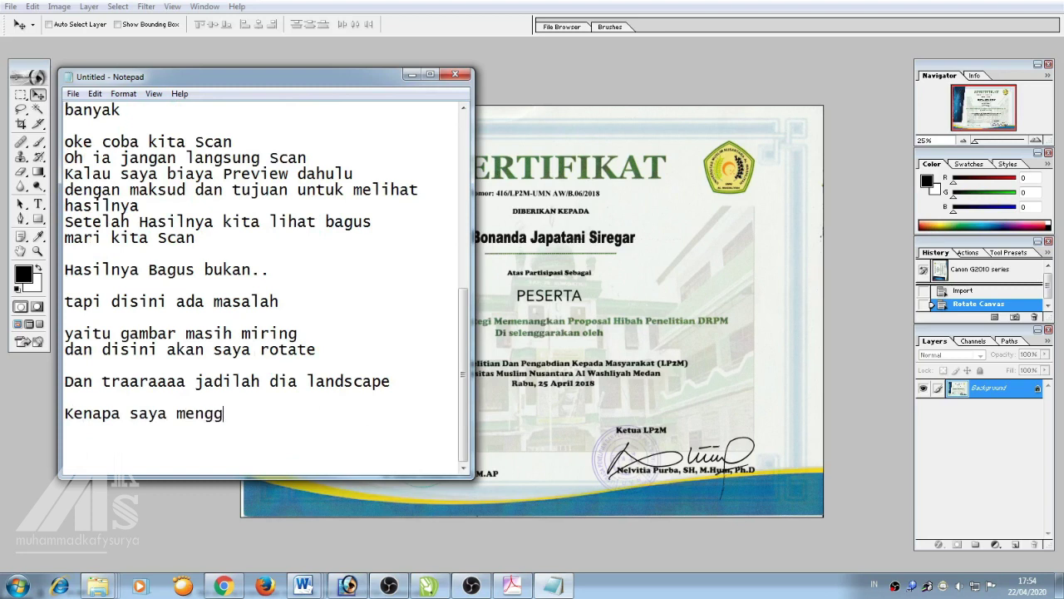
pyautogui.write('unakan Photo')
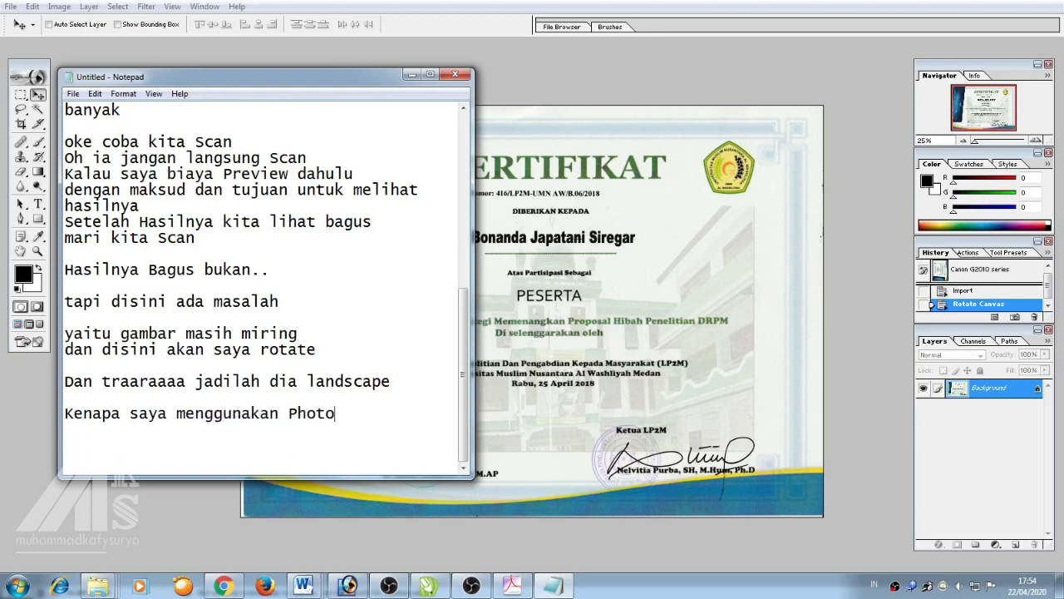
pyautogui.write('shop')
pyautogui.press('Return')
pyautogui.press('Return')
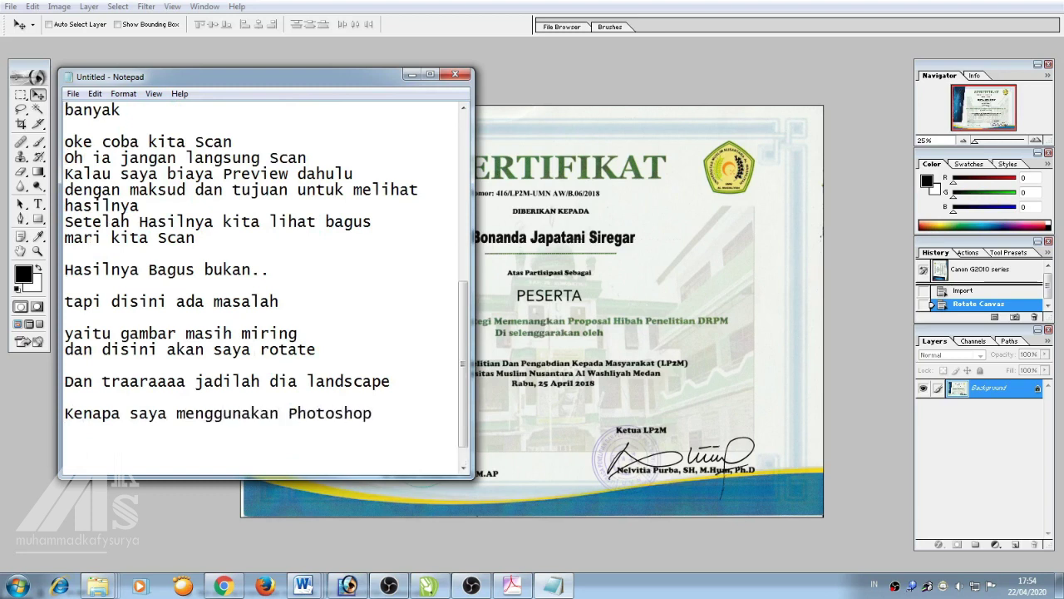
pyautogui.write('alasan yang saya ja')
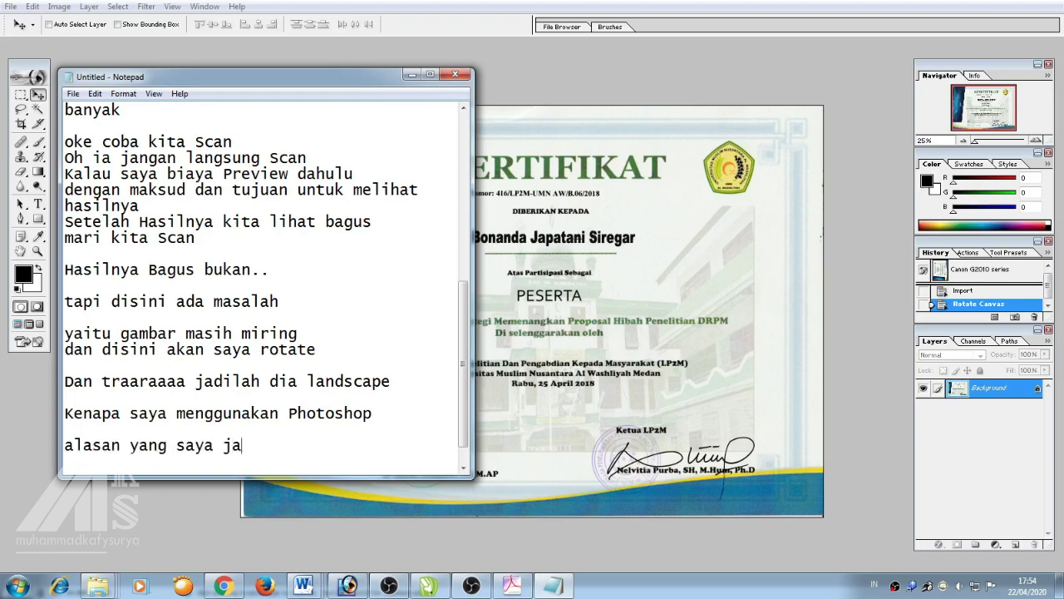
pyautogui.write('dikan ada al')
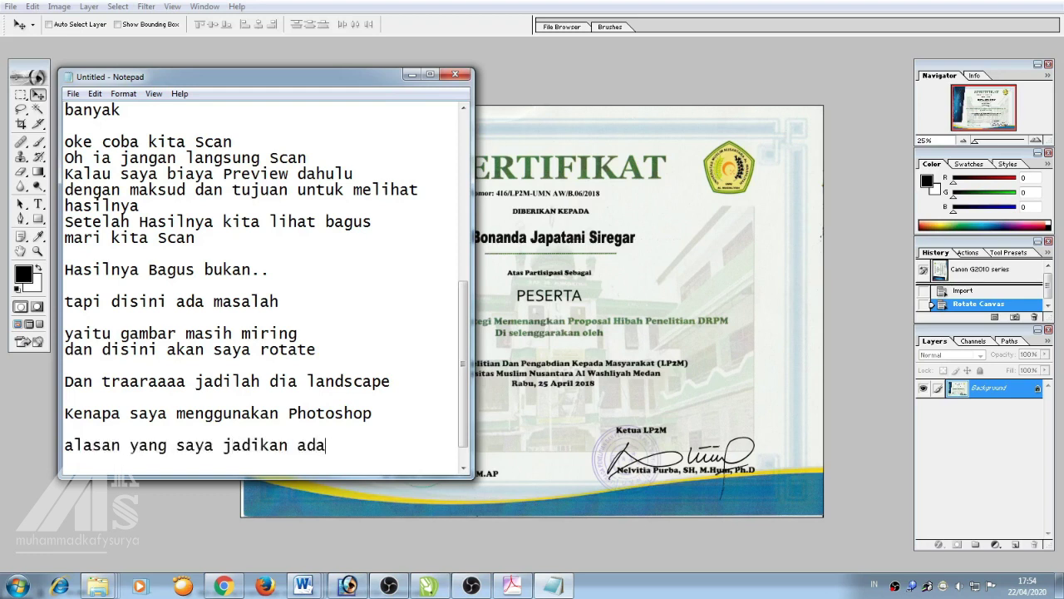
pyautogui.press('BackSpace')
pyautogui.press('BackSpace')
pyautogui.press('BackSpace')
pyautogui.write('berikan adalah untuk')
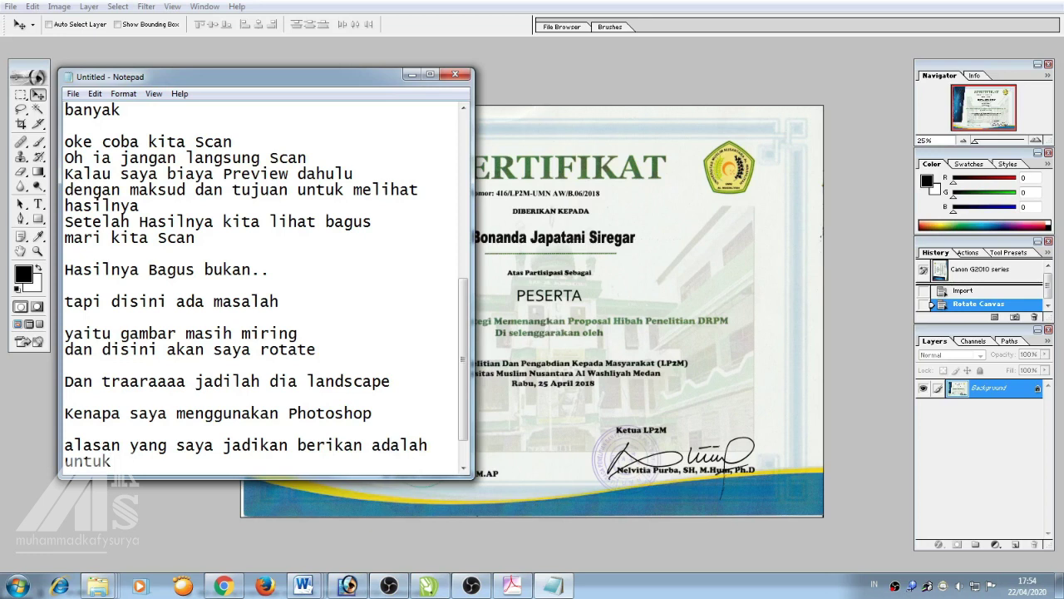
pyautogui.write(' mengatur ')
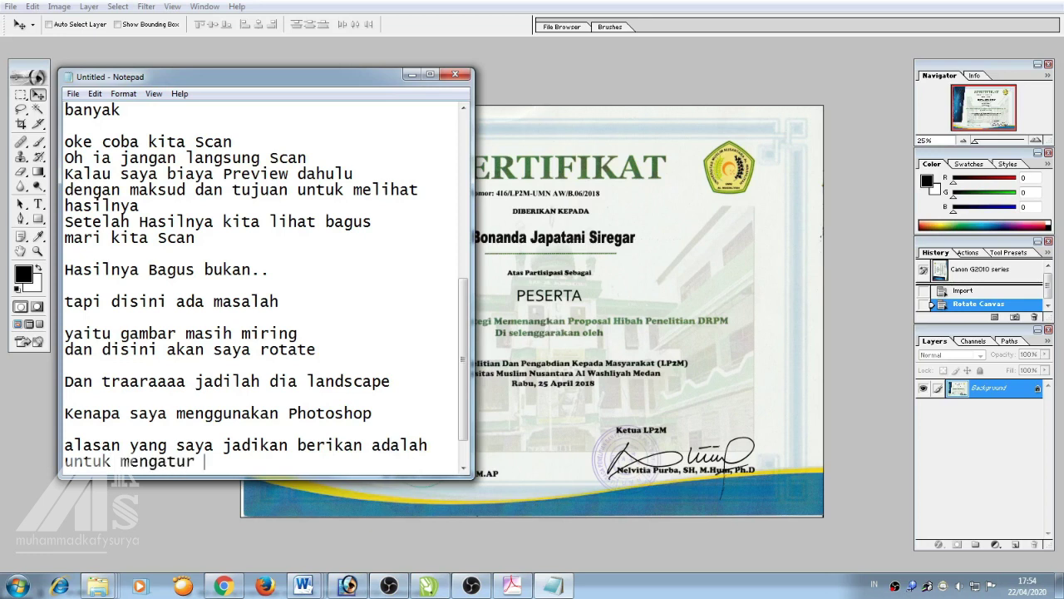
pyautogui.write('kualitas gambar hasi')
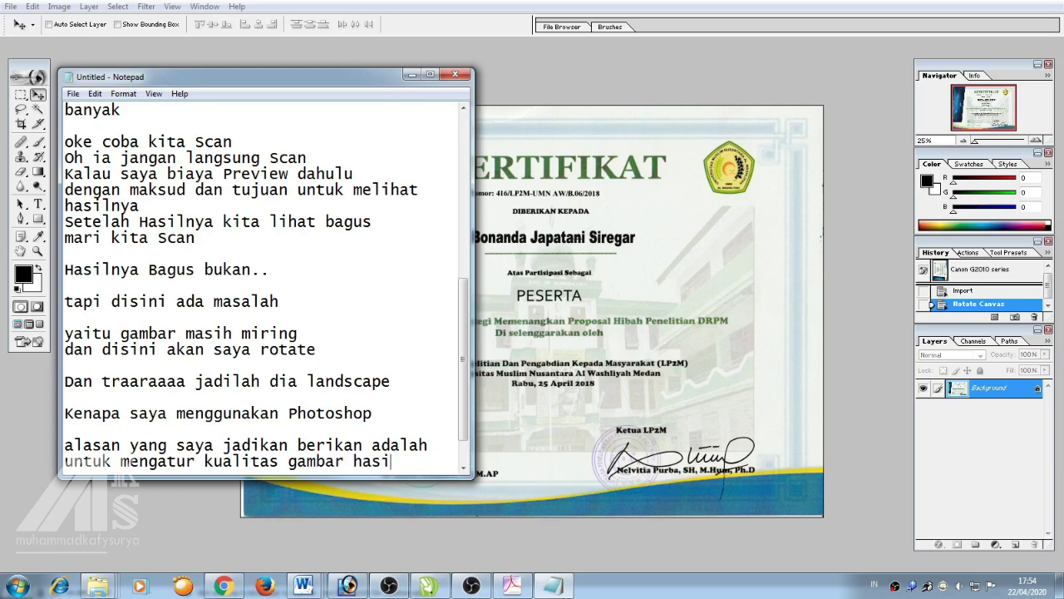
pyautogui.write('l Scanan')
pyautogui.press('Return')
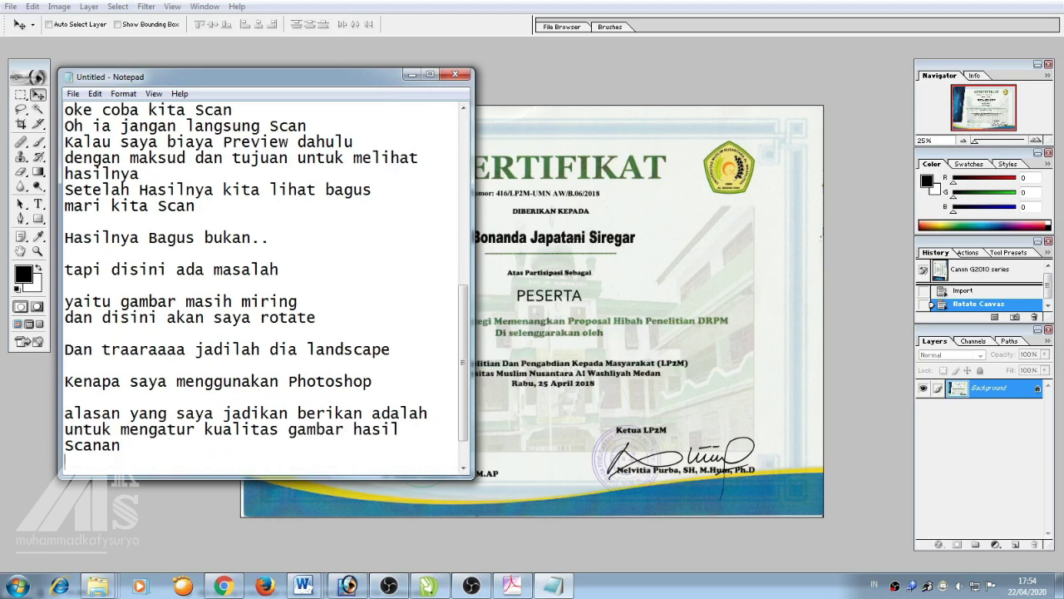
# Note that the file can also be saved as jpg, Pdf, dll, on separate lines
pyautogui.write('dan juga bisa')
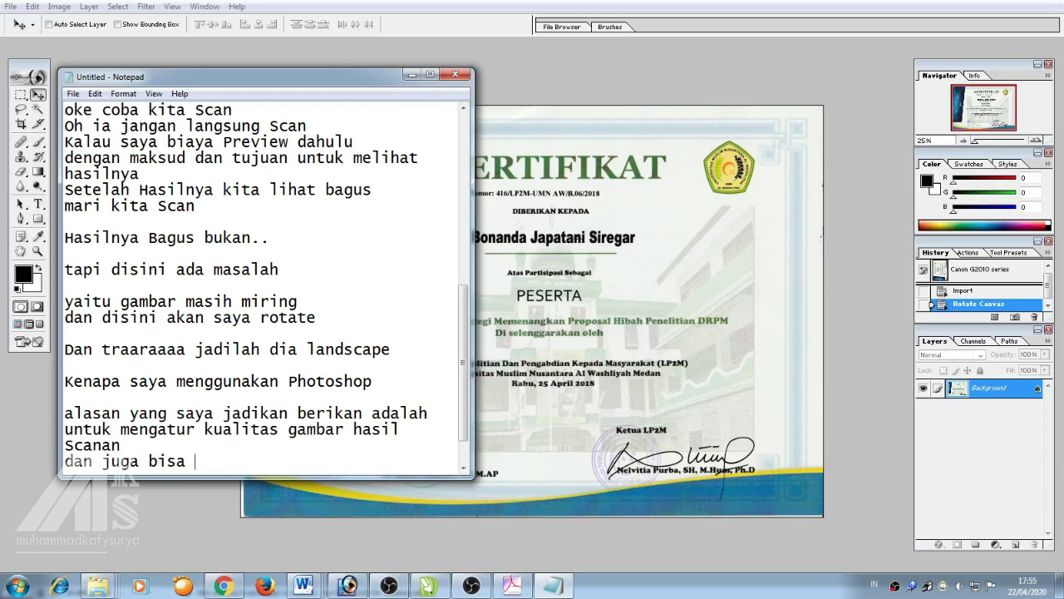
pyautogui.write(' kita Save file mn')
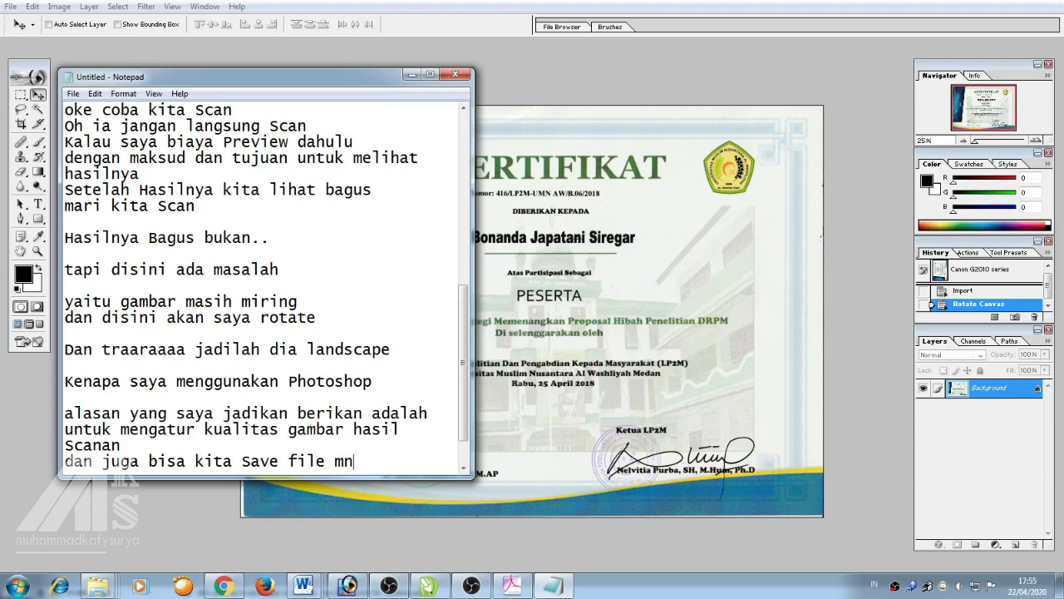
pyautogui.write('e')
pyautogui.press('BackSpace')
pyautogui.press('BackSpace')
pyautogui.write('eji')
pyautogui.write('njad')
pyautogui.write('i P')
pyautogui.press('BackSpace')
pyautogui.write('jpg')
pyautogui.press('Return')
pyautogui.write('P')
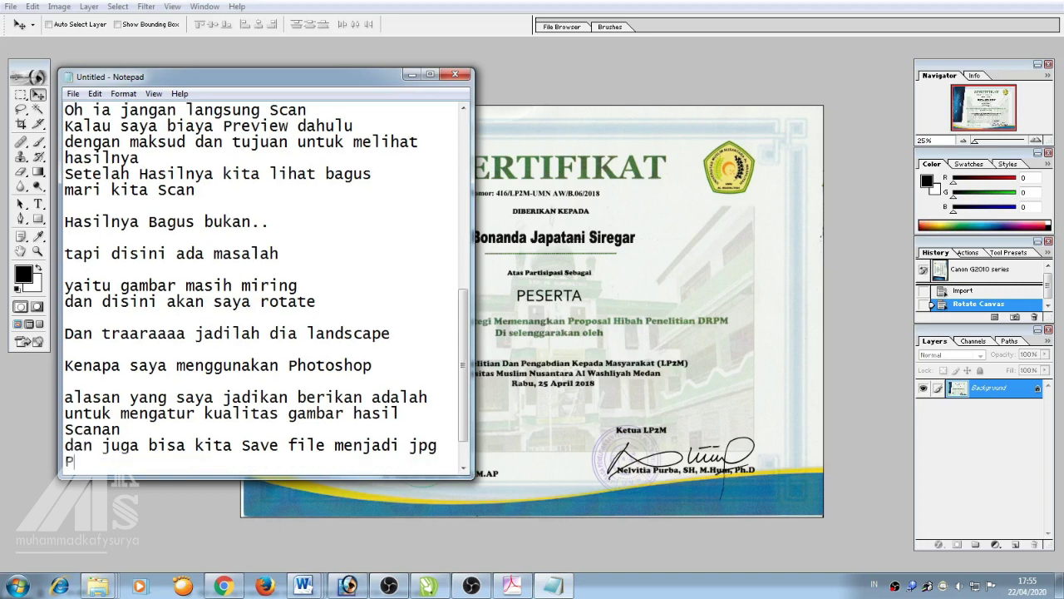
pyautogui.write('df')
pyautogui.press('Return')
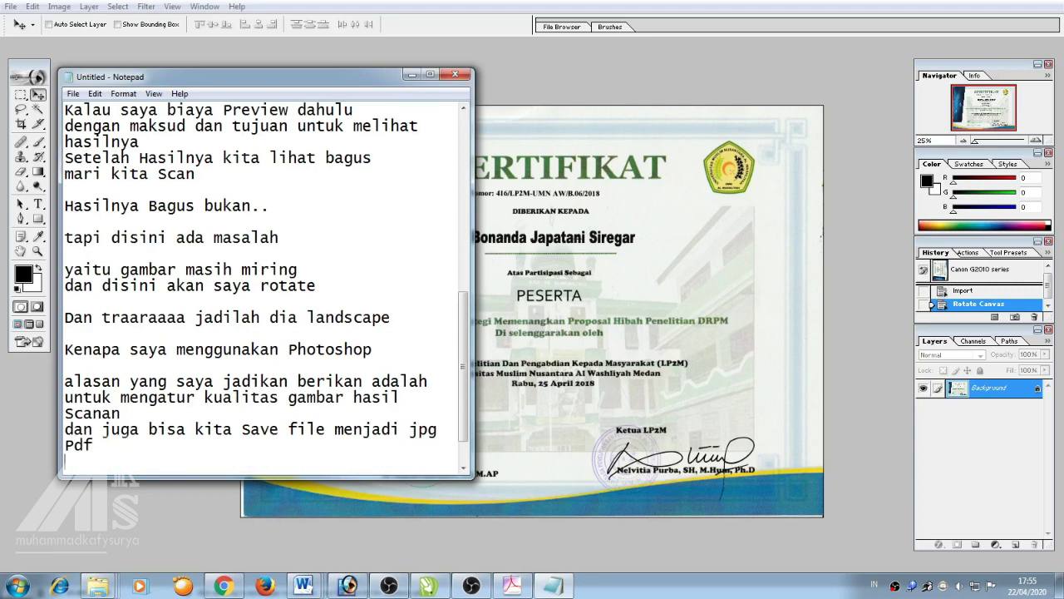
pyautogui.press('BackSpace')
pyautogui.write('dll')
pyautogui.press('Return')
pyautogui.press('Return')
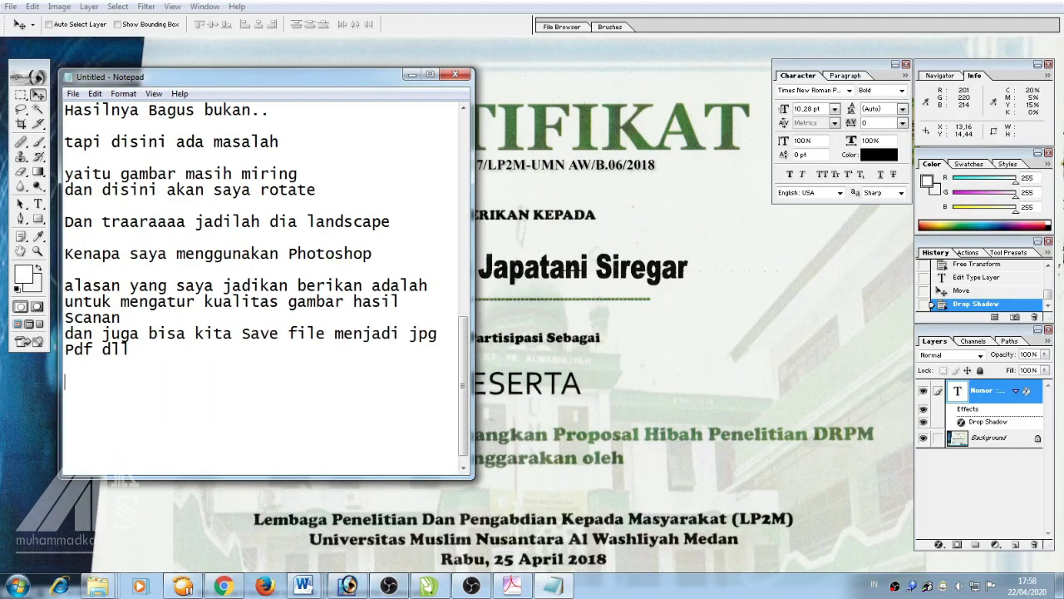
# Add 'Contoh Menyimpannya' followed by 'adalah File Save As', then return to Photoshop
pyautogui.write('Contoh Menyimpannya')
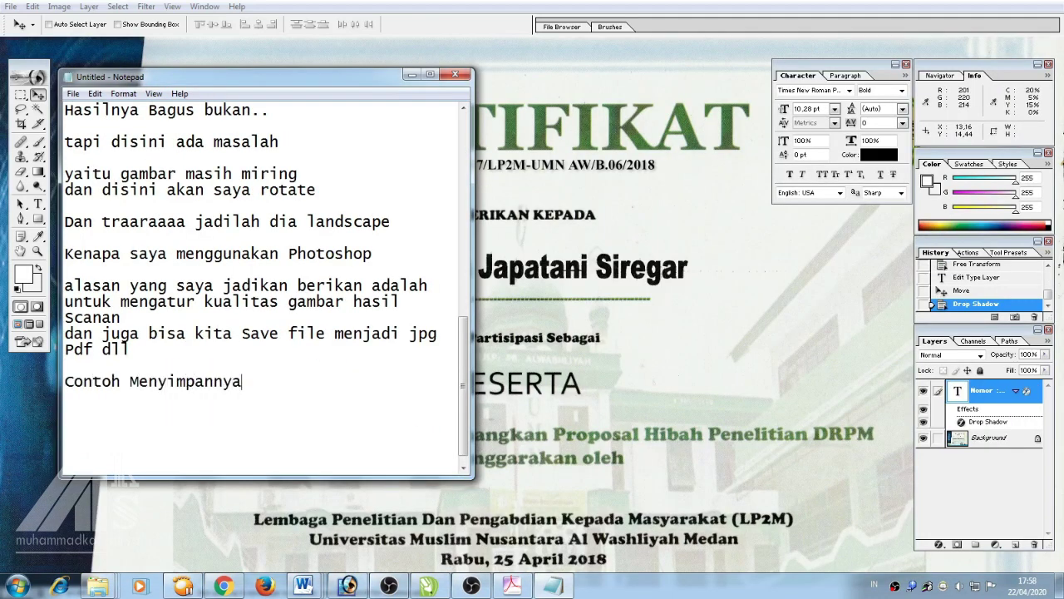
pyautogui.press('Return')
pyautogui.press('BackSpace')
pyautogui.press('Return')
pyautogui.write('ada ')
pyautogui.write('ah ')
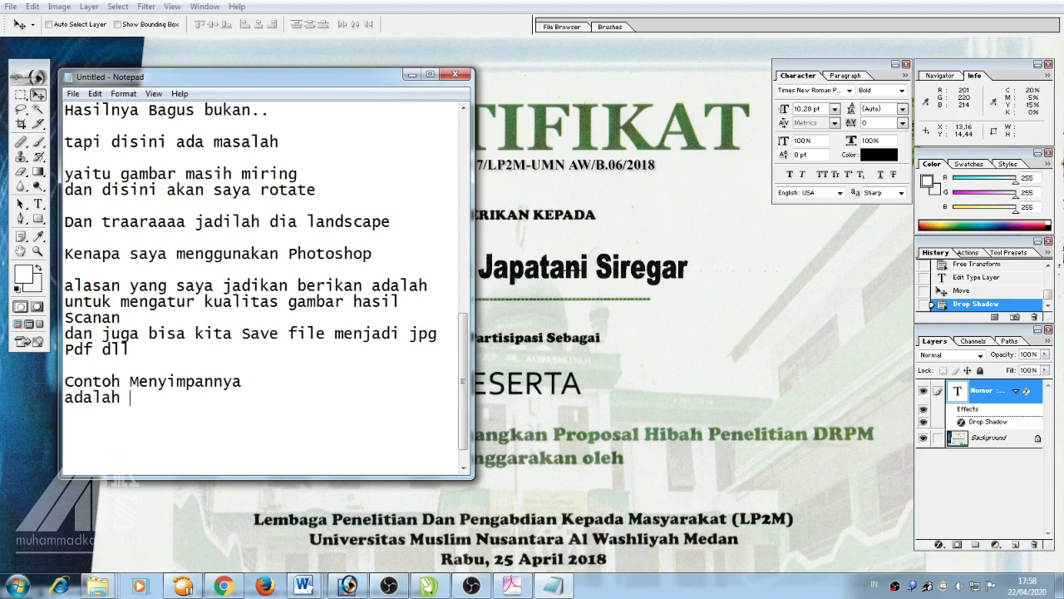
pyautogui.write('File Save As')
pyautogui.press('Return')
pyautogui.hotkey('alt', 'Tab')
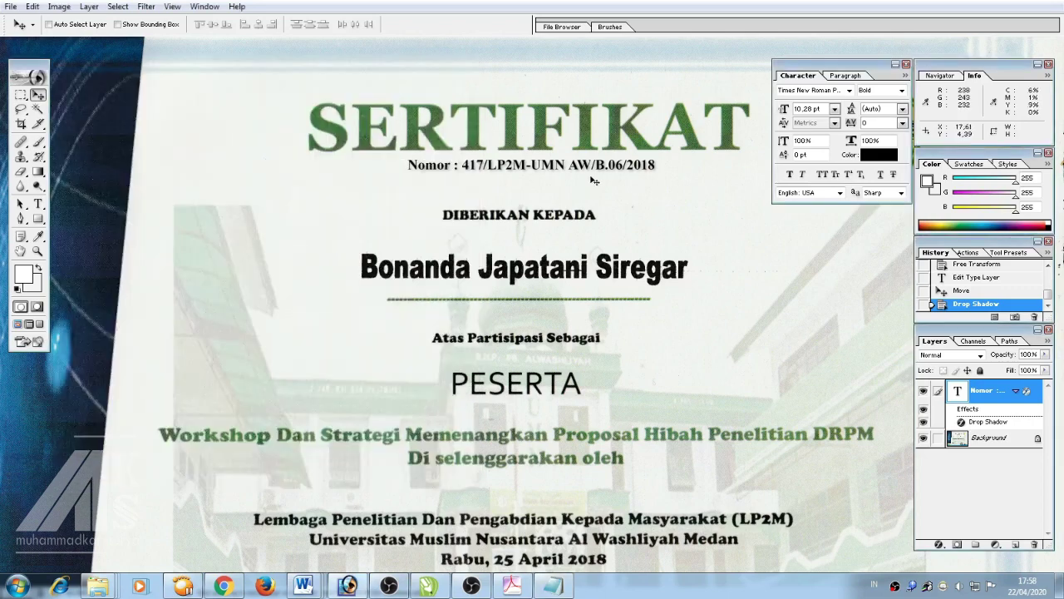
# Fit the certificate on screen and open File > Save As with its Format list
pyautogui.hotkey('ctrl', '0')
pyautogui.click(10, 6)
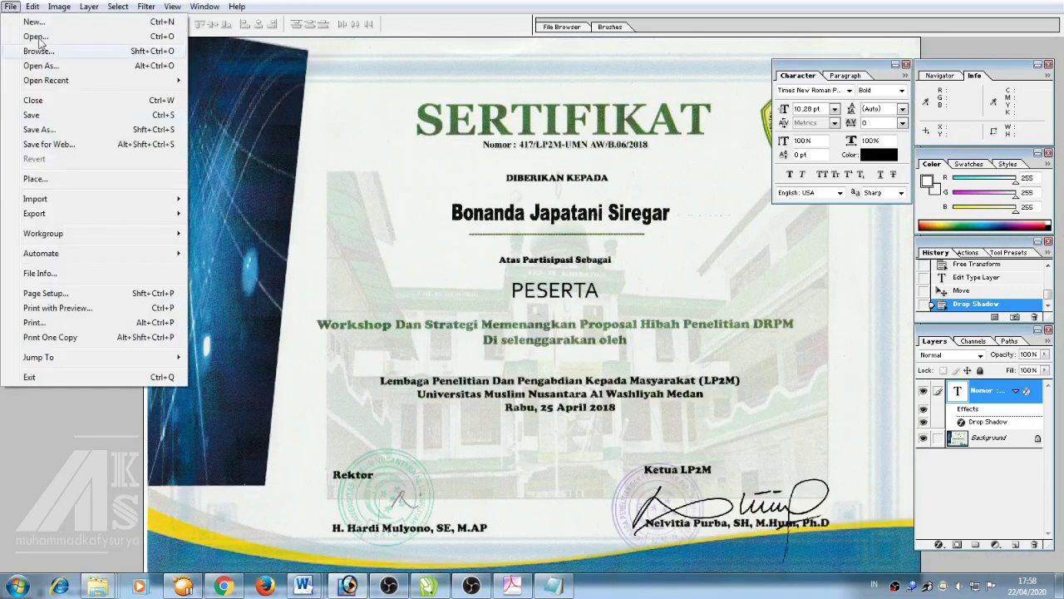
pyautogui.click(73, 130)
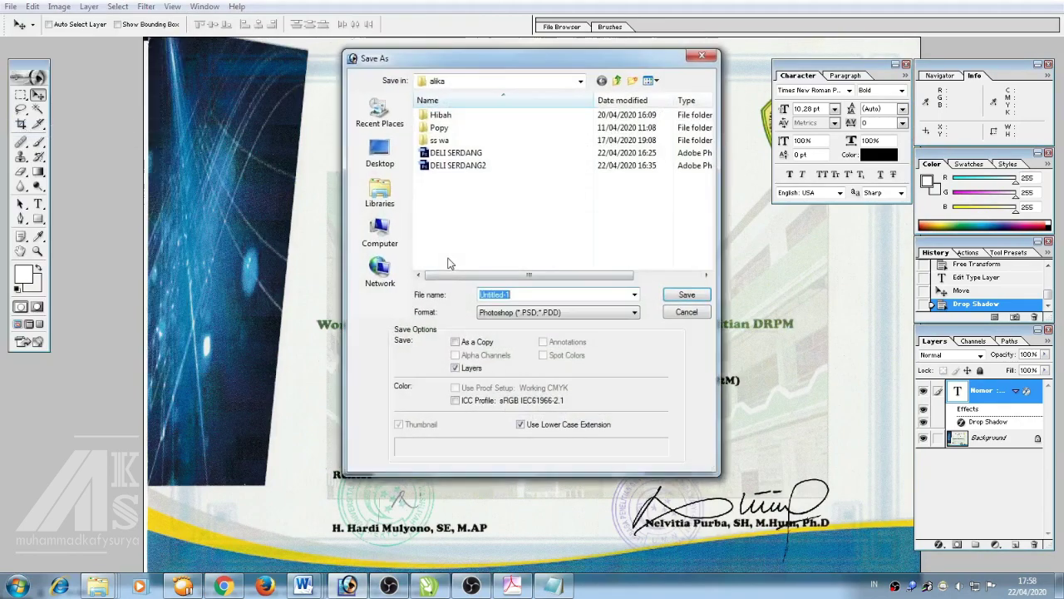
pyautogui.click(522, 316)
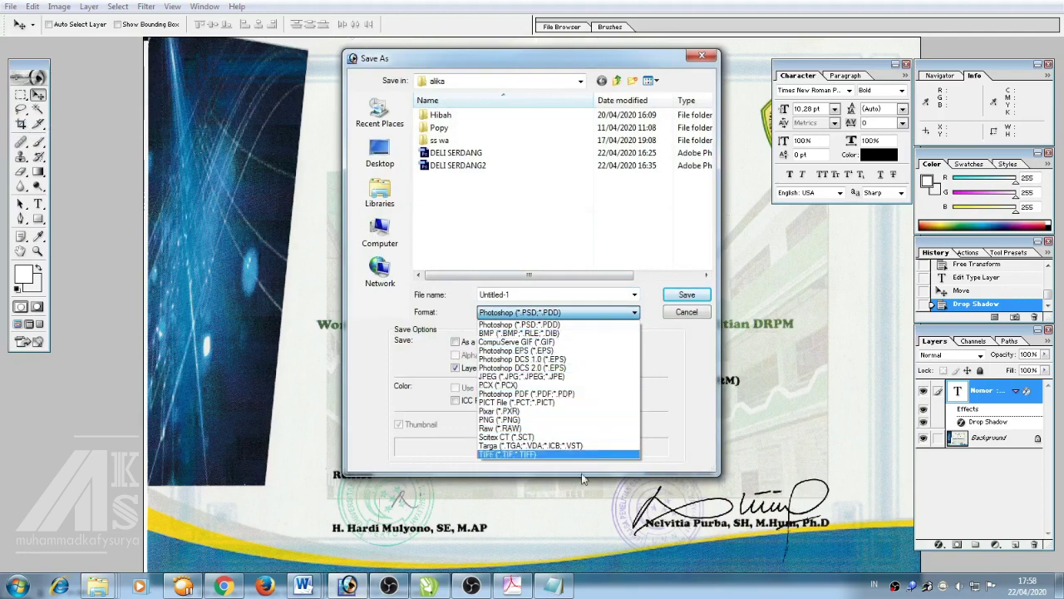
# Note 'Pilih Format File' and 'disni kita melihat banyak Pilihannya' in Notepad
pyautogui.click(553, 586)
pyautogui.press('Return')
pyautogui.write('Pil')
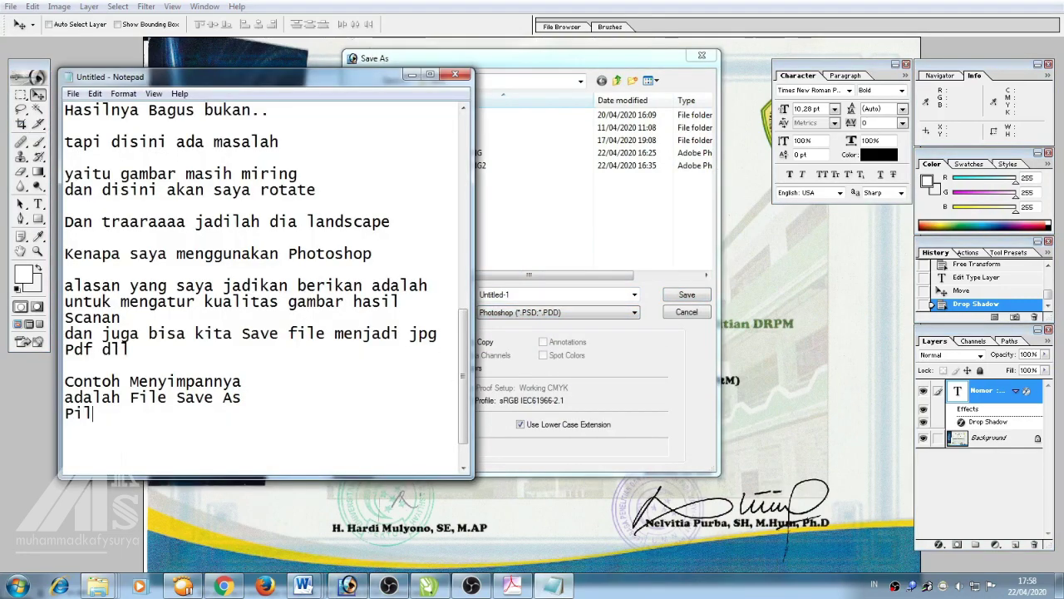
pyautogui.write('ih Format F')
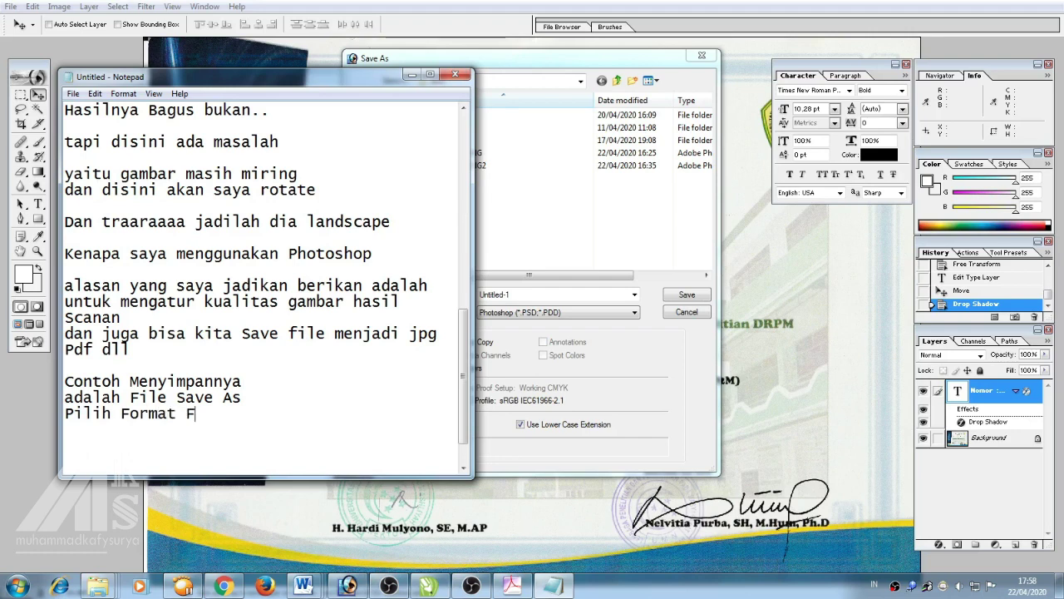
pyautogui.write('ile')
pyautogui.press('Return')
pyautogui.write('disni k')
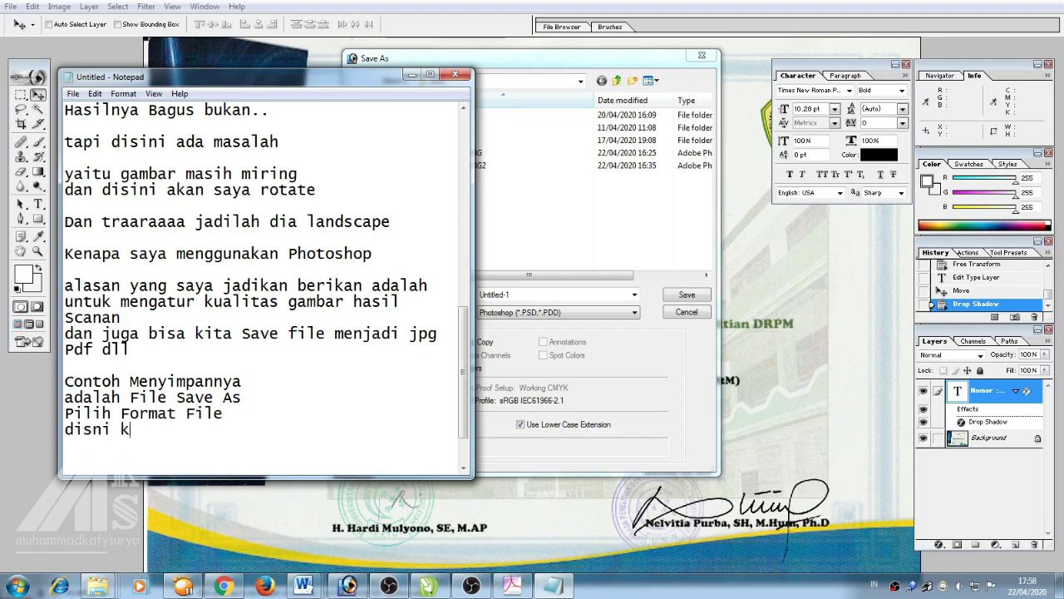
pyautogui.write('ita melihat bany')
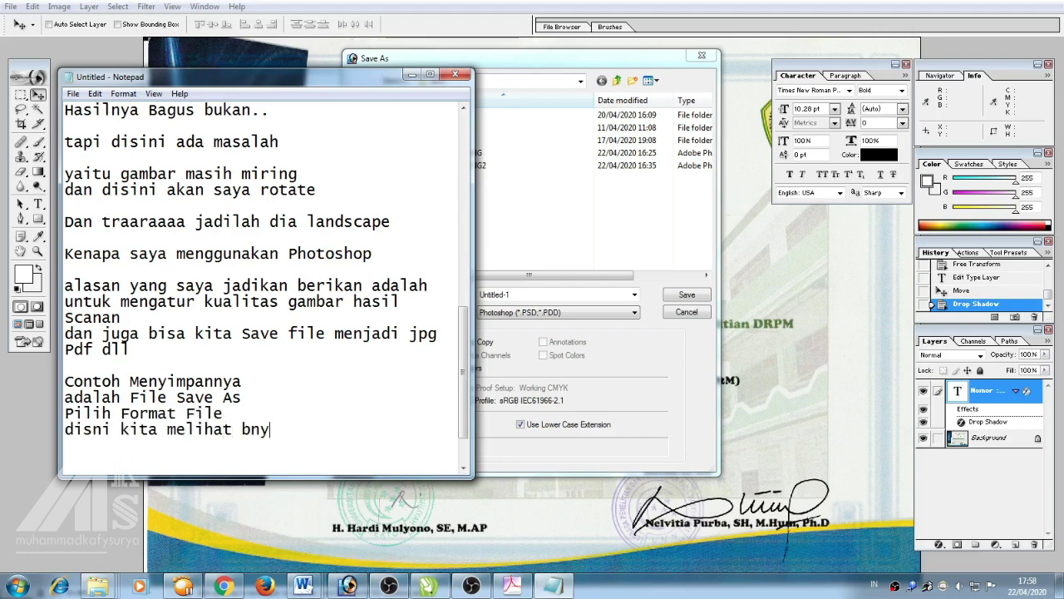
pyautogui.press('BackSpace')
pyautogui.press('BackSpace')
pyautogui.write('anyak Pilihannya')
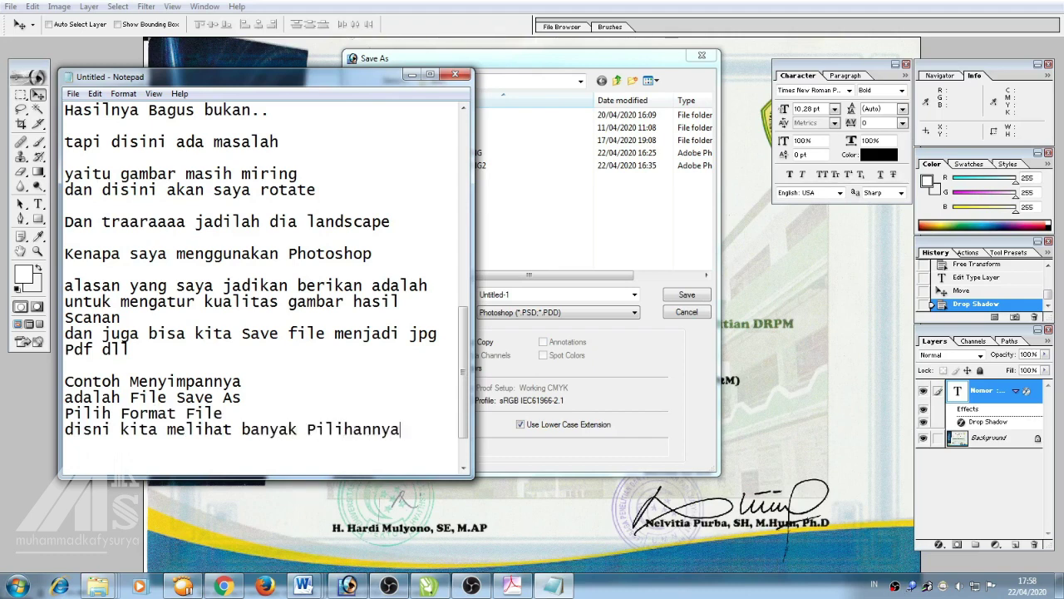
pyautogui.press('Return')
# Save the certificate to the Desktop as JPEG 'Sertifikat' at Maximum quality
pyautogui.click(522, 312)
pyautogui.click(530, 315)
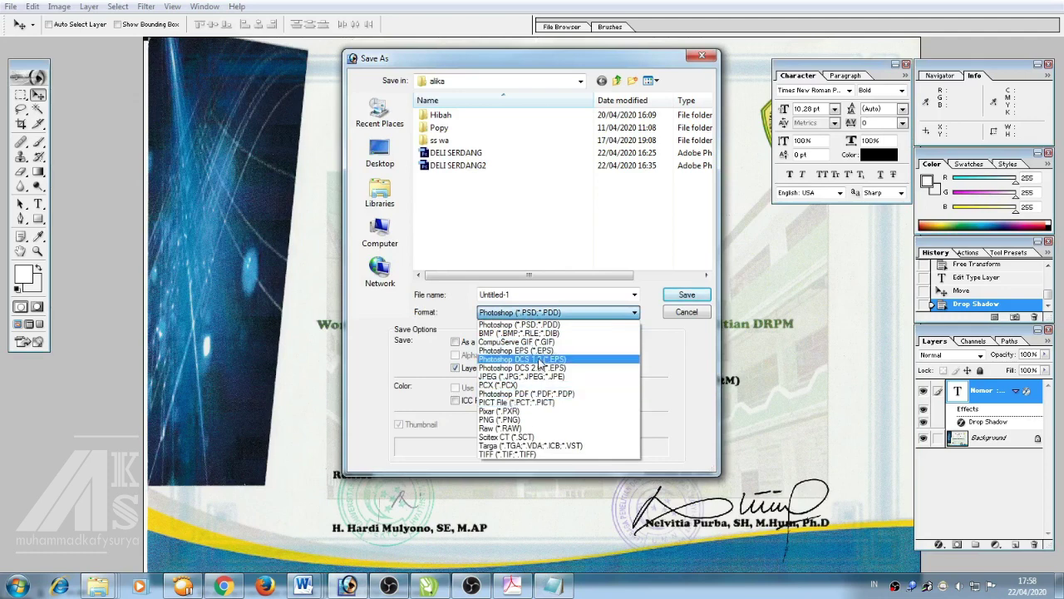
pyautogui.click(378, 154)
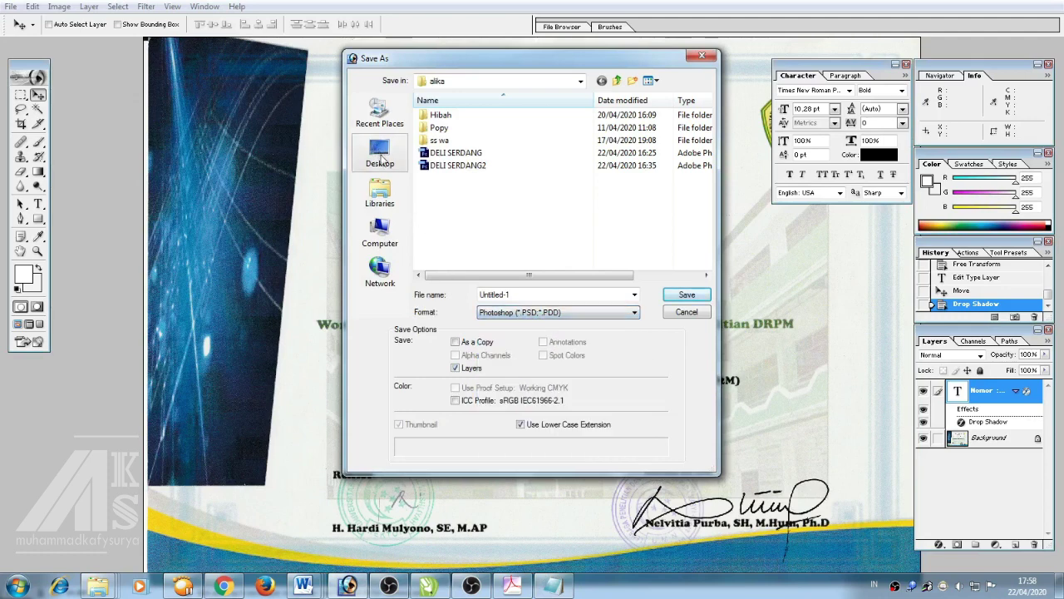
pyautogui.click(380, 154)
pyautogui.click(506, 311)
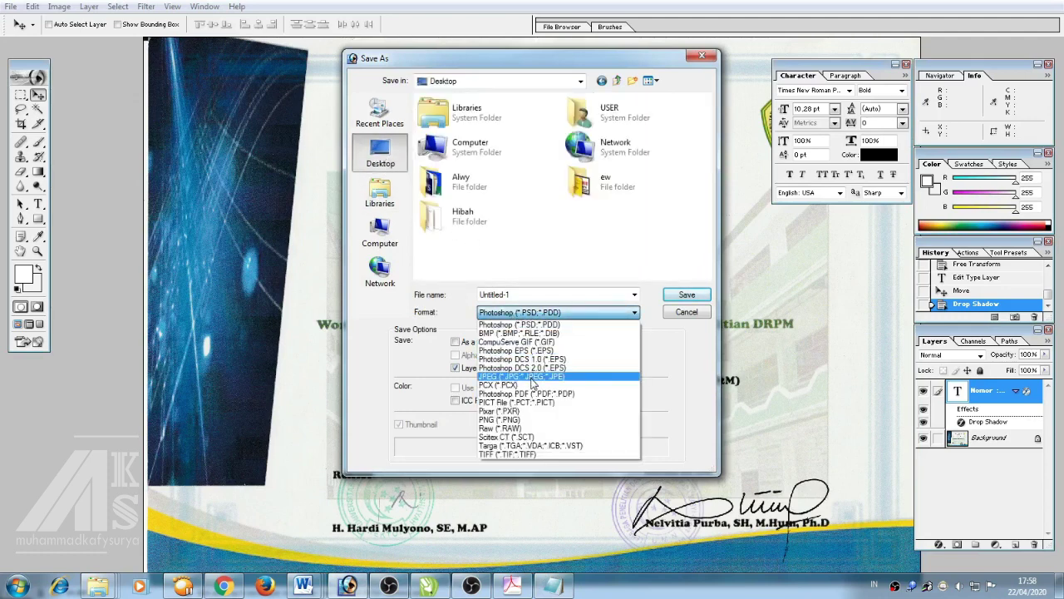
pyautogui.click(515, 370)
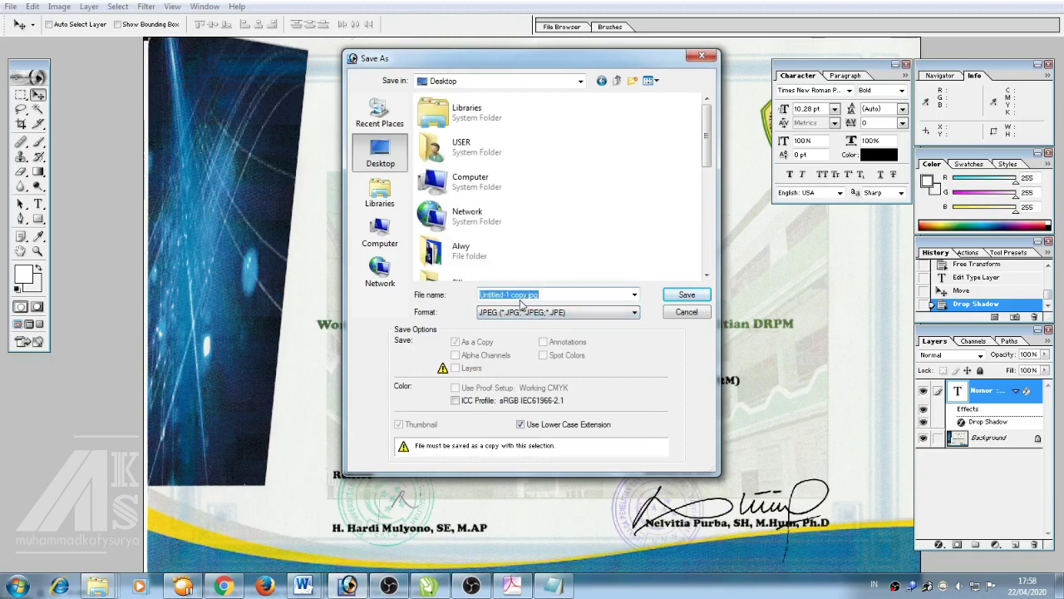
pyautogui.write('S')
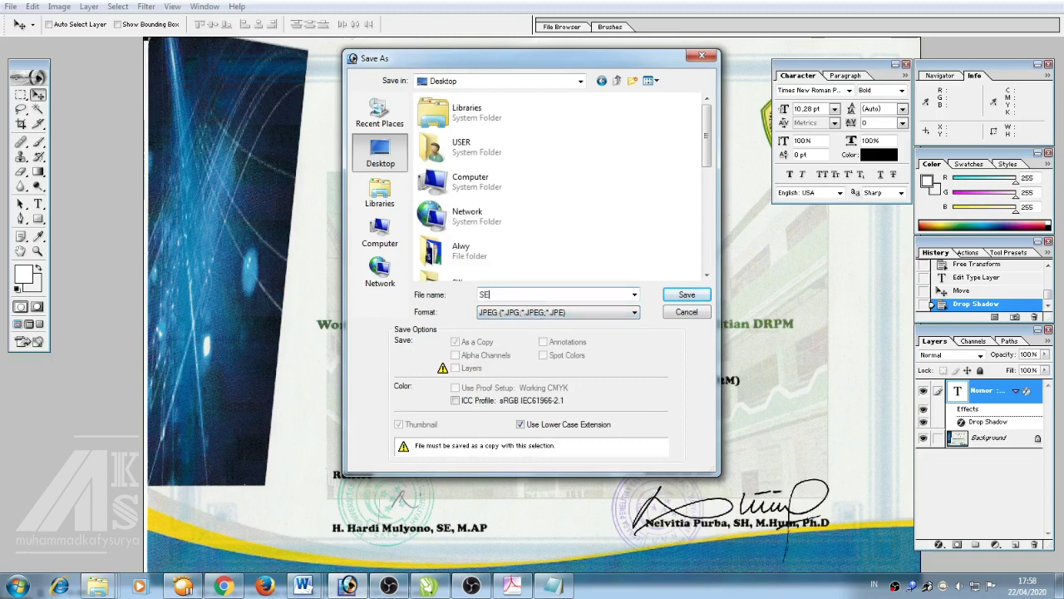
pyautogui.write('ertifikat')
pyautogui.press('Return')
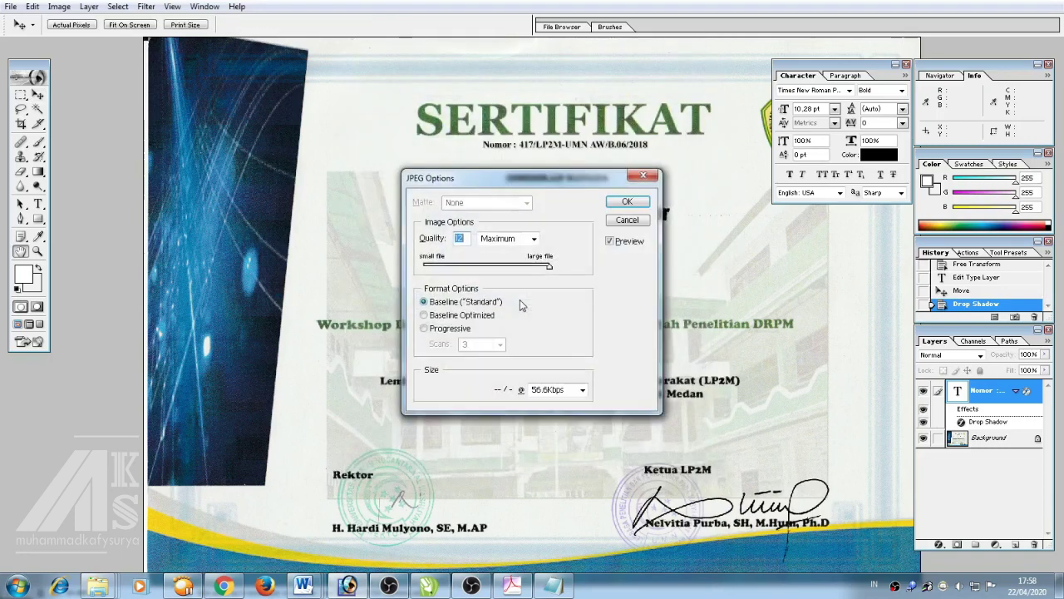
pyautogui.press('Return')
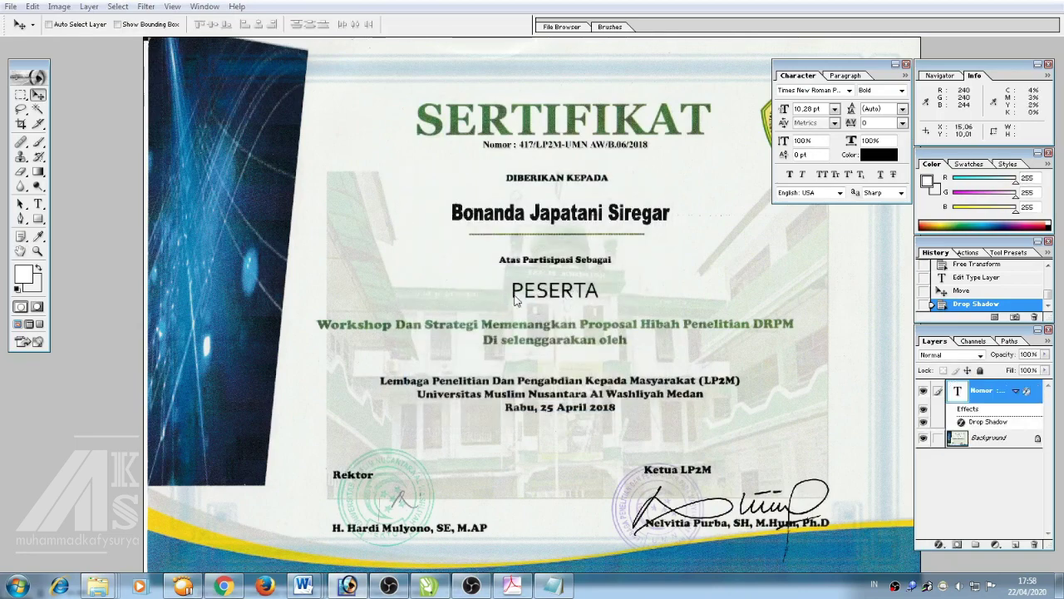
# Save another copy in Photoshop PDF format named Sertifikat
pyautogui.hotkey('ctrl', 'shift', 's')
pyautogui.click(524, 312)
pyautogui.click(526, 358)
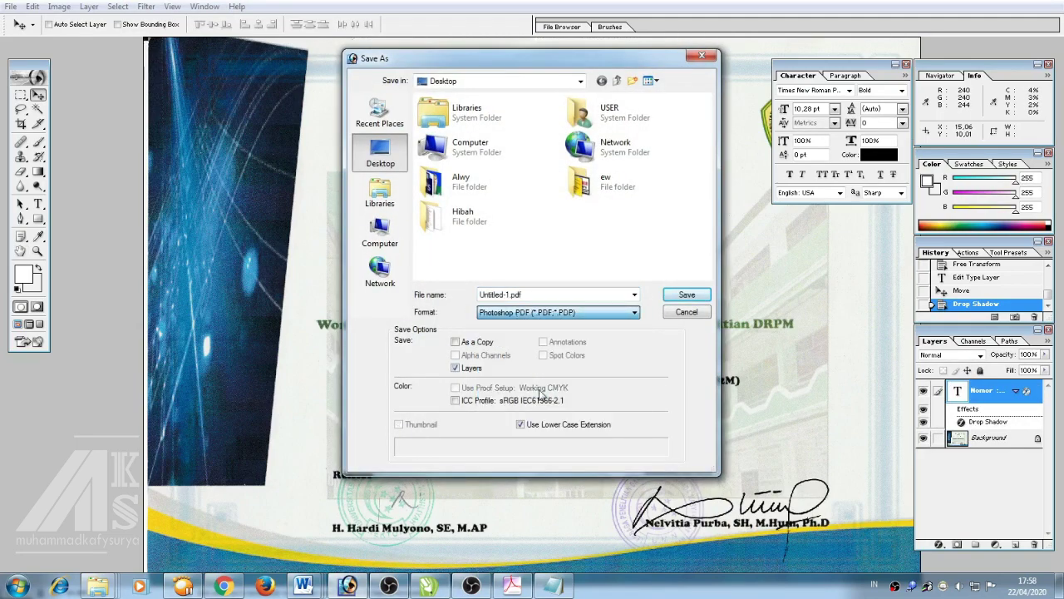
pyautogui.doubleClick(605, 294)
pyautogui.write('S')
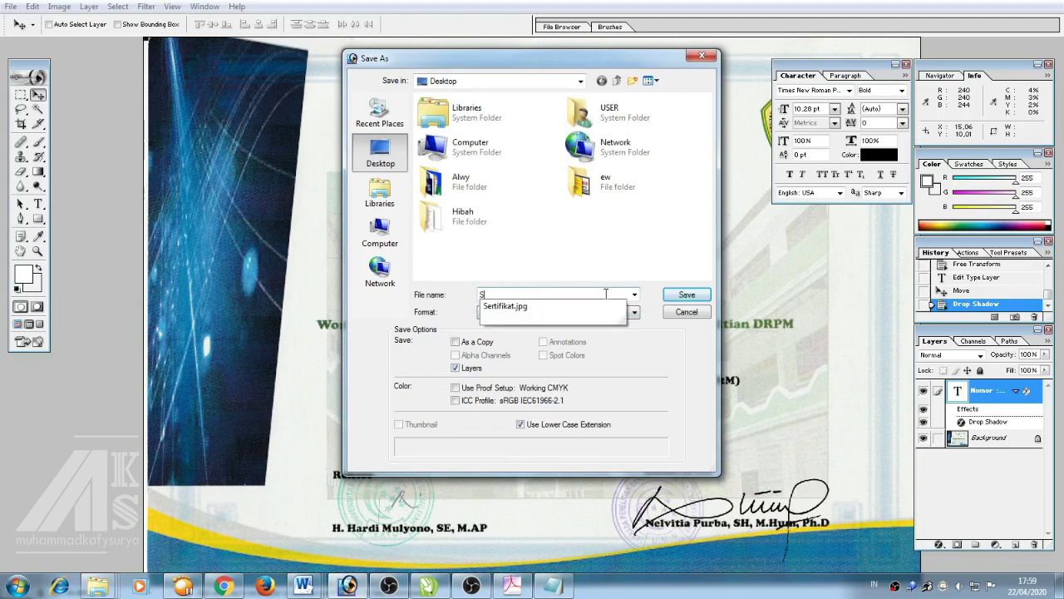
pyautogui.write('ertifika')
pyautogui.press('Return')
pyautogui.press('Return')
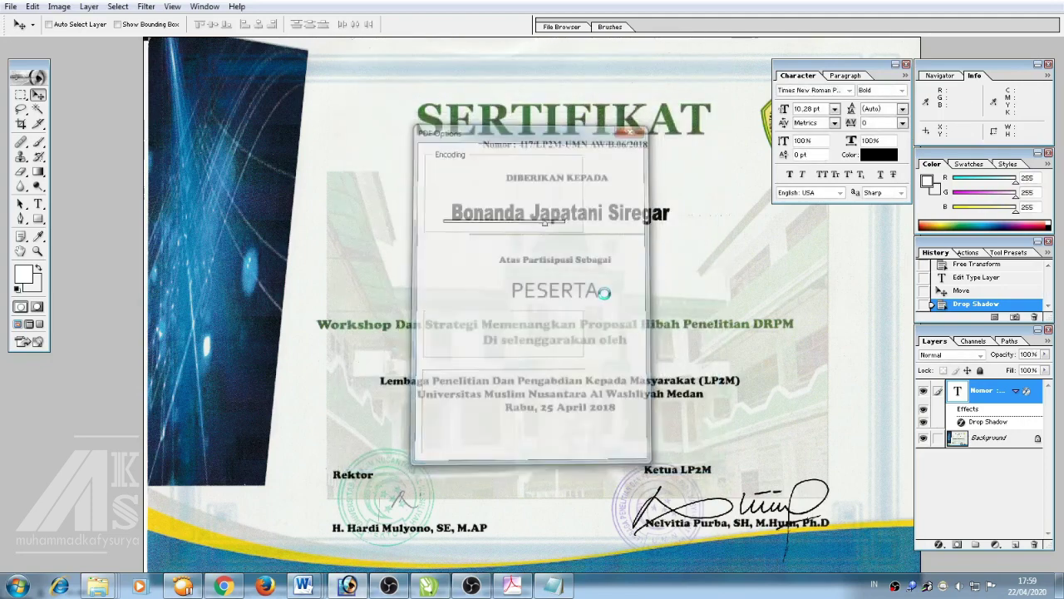
# Append 'Kita Lihat File yang sudah kita simpan' to the notes, then show the desktop
pyautogui.click(553, 587)
pyautogui.scroll(-2, 273, 386)
pyautogui.write('Kit')
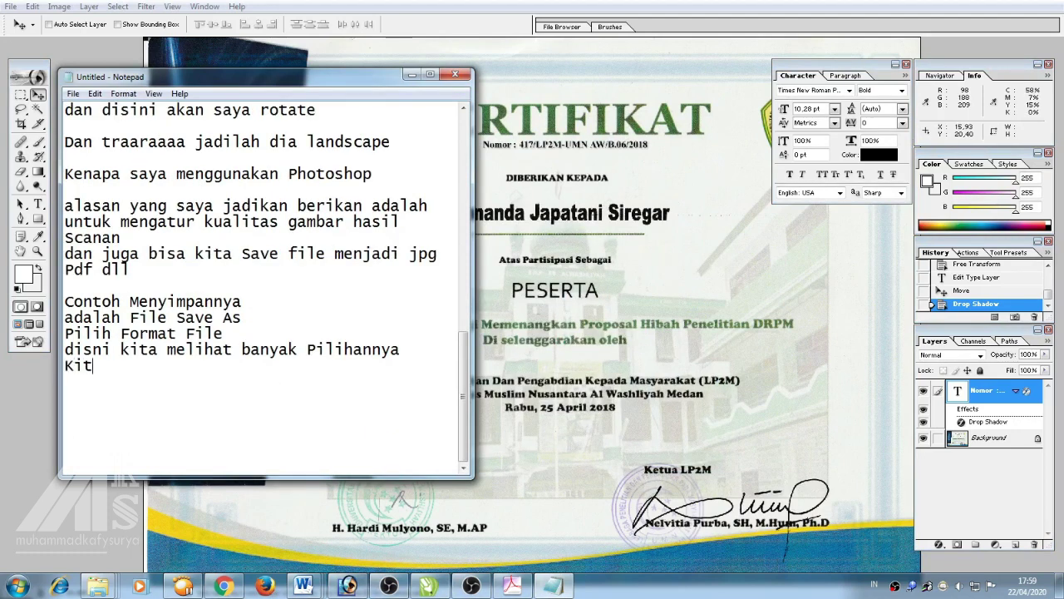
pyautogui.write('a Lihat File yang s')
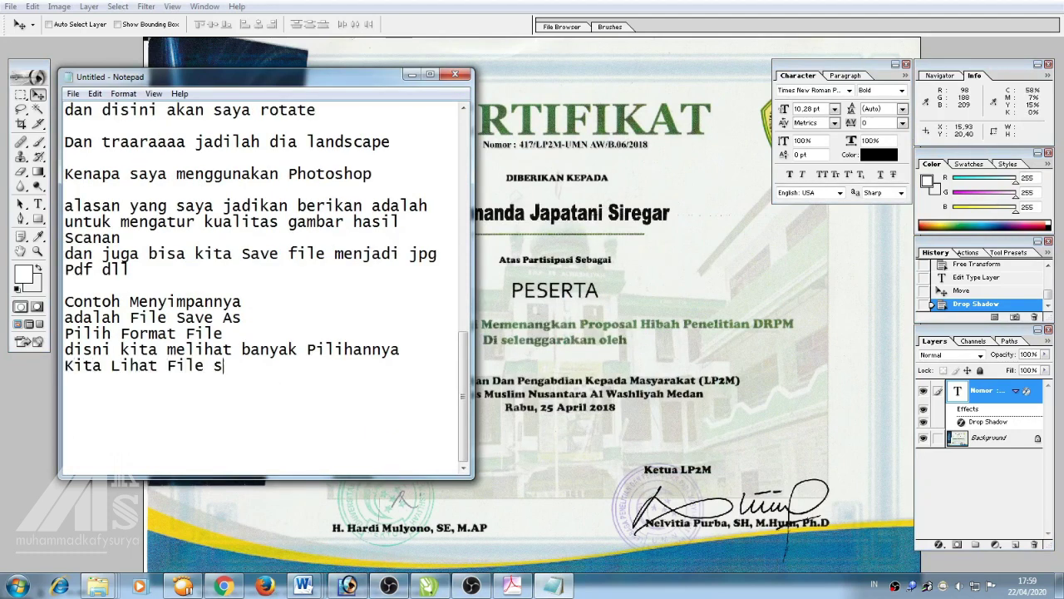
pyautogui.press('BackSpace')
pyautogui.write('yang sudah ')
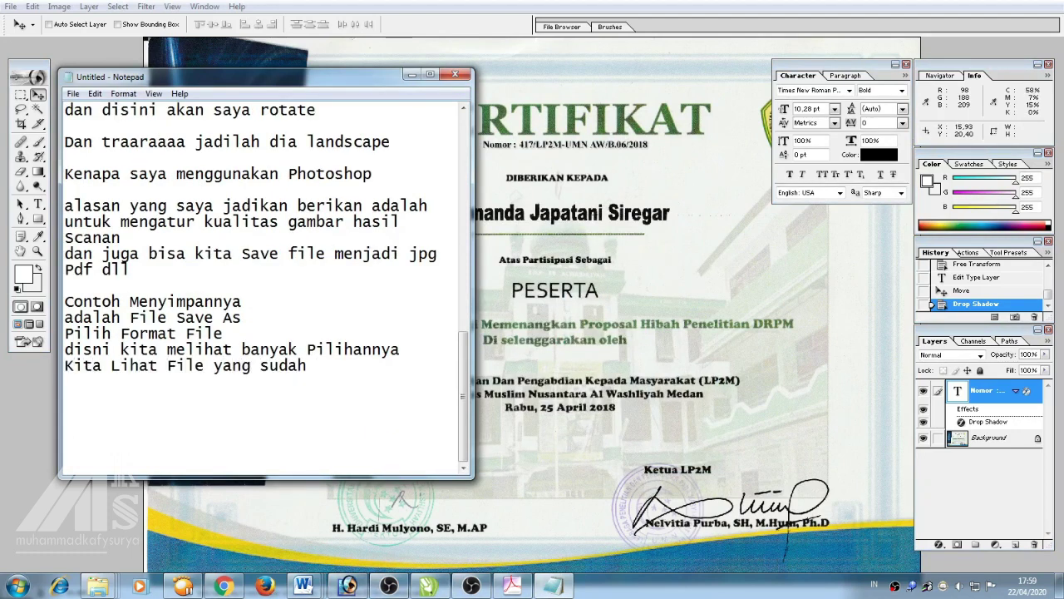
pyautogui.write('kita simpan')
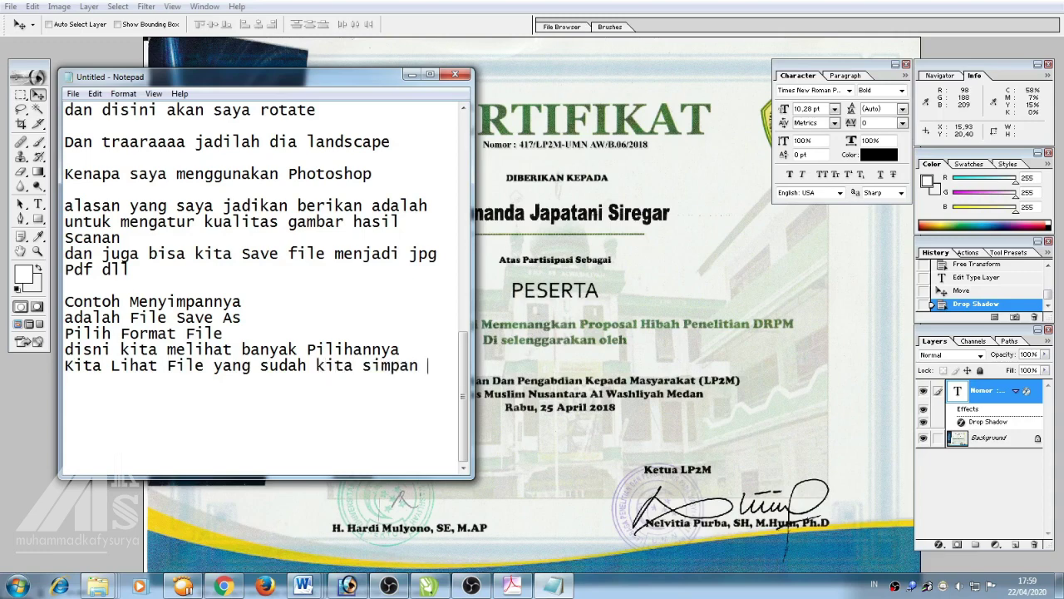
pyautogui.press('Return')
pyautogui.press('Return')
pyautogui.press('super+d')
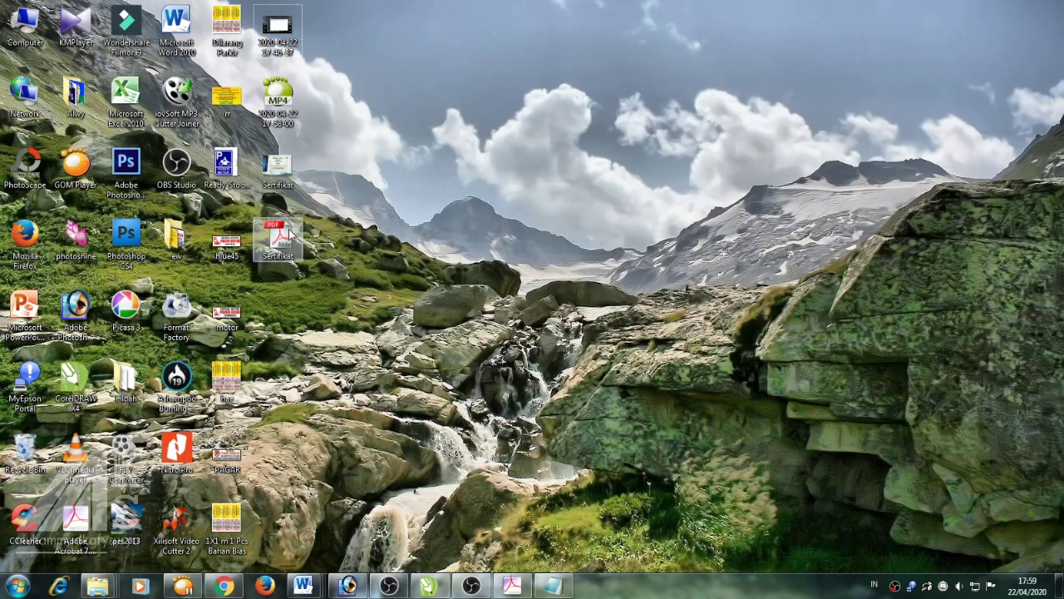
# Open Sertifikat.pdf, zoom to 125% and scroll through the page
pyautogui.doubleClick(301, 234)
pyautogui.hotkey('ctrl', '=')
pyautogui.hotkey('ctrl', '=')
pyautogui.scroll(-5, 599, 276)
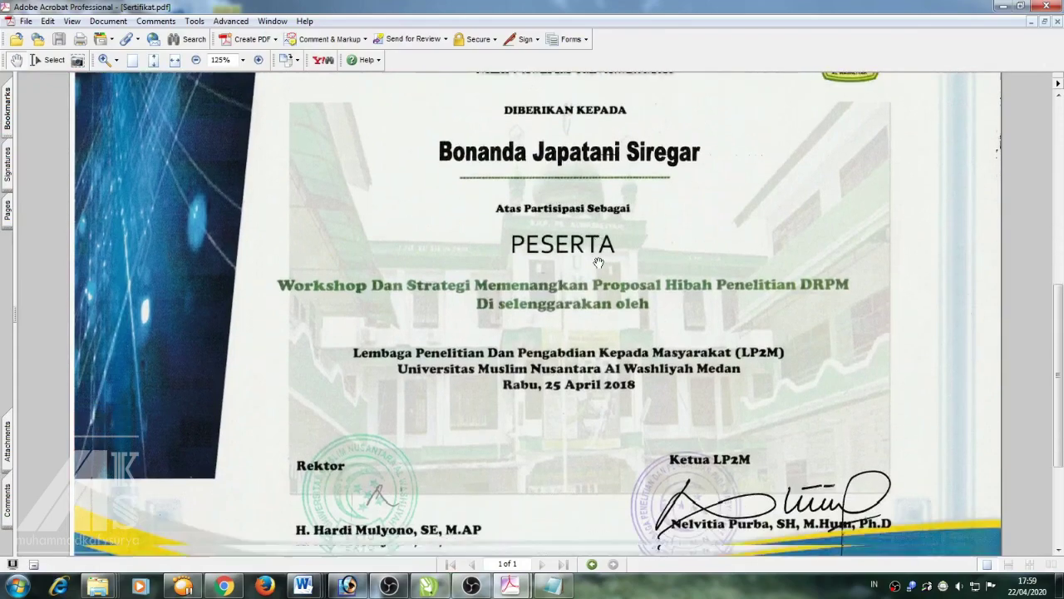
pyautogui.scroll(5, 599, 276)
pyautogui.press('super+d')
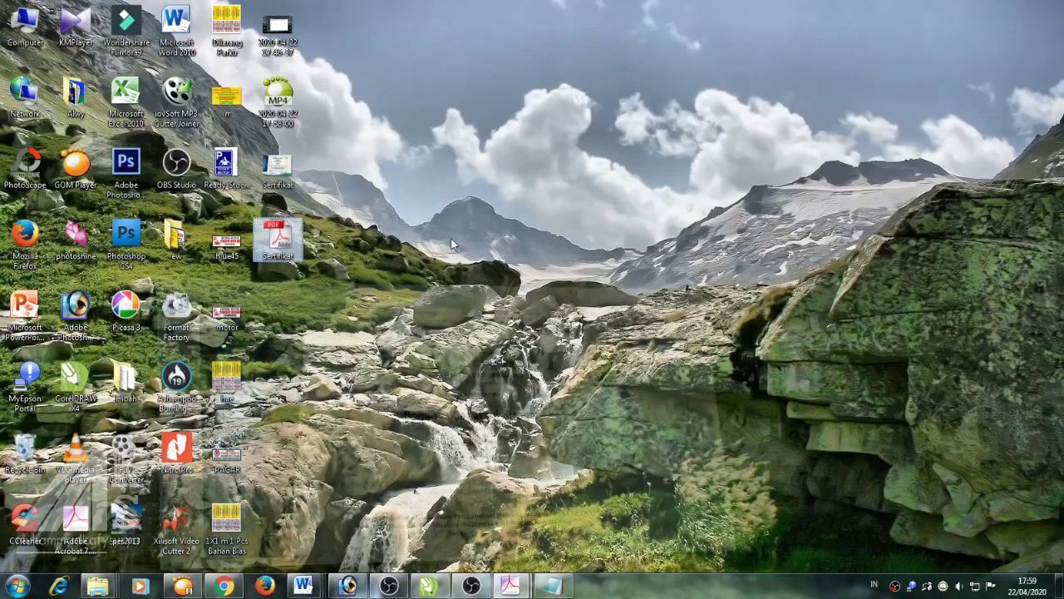
# Open Sertifikat.jpg, then set Windows Photo Viewer as its default program via Open with
pyautogui.doubleClick(281, 170)
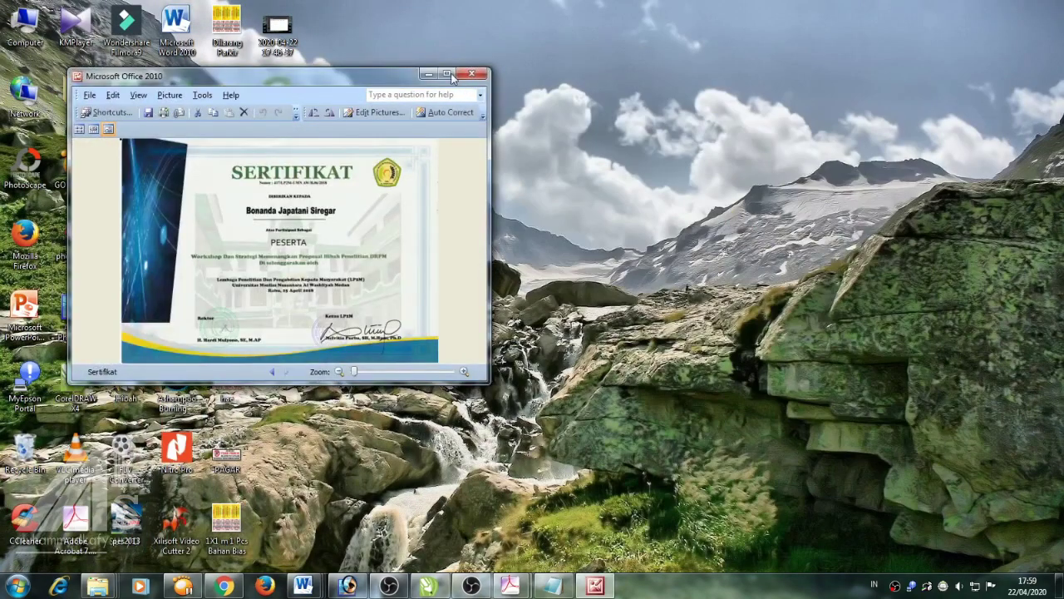
pyautogui.click(455, 77)
pyautogui.hotkey('alt', 'F4')
pyautogui.rightClick(268, 158)
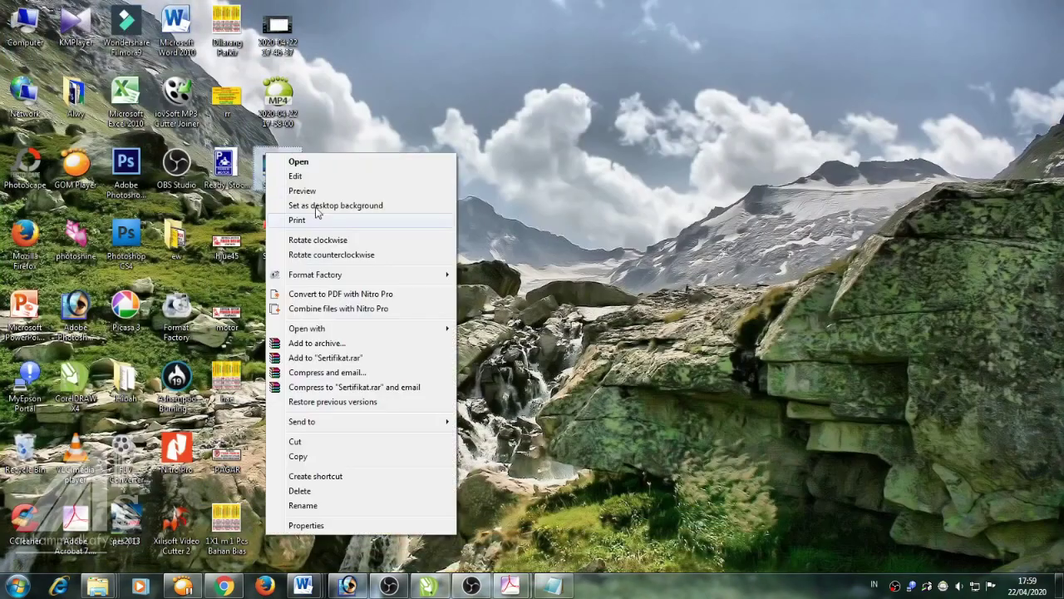
pyautogui.moveTo(415, 328)
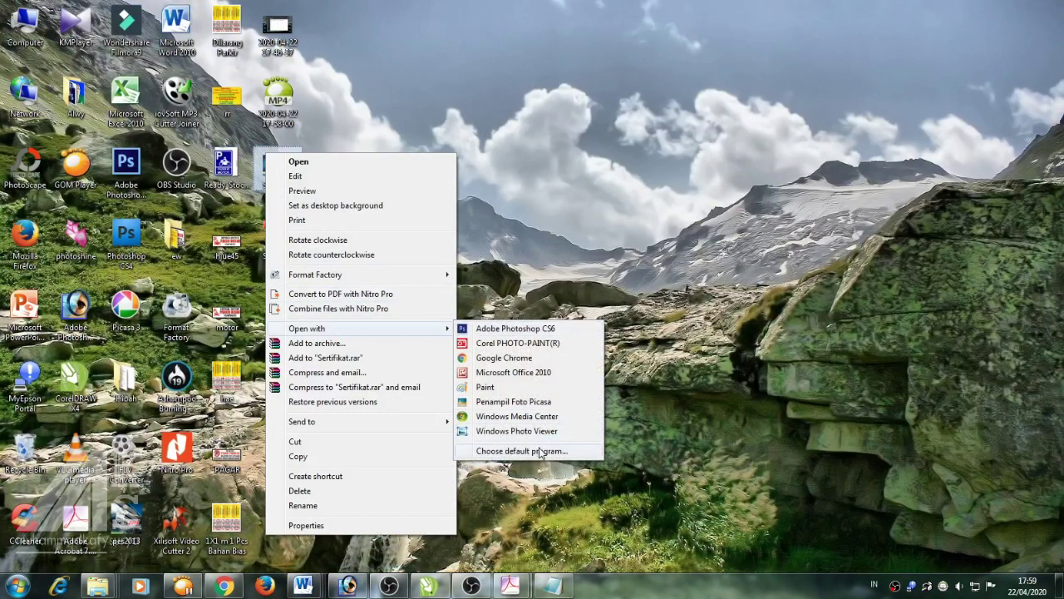
pyautogui.click(532, 448)
pyautogui.click(569, 297)
pyautogui.click(627, 417)
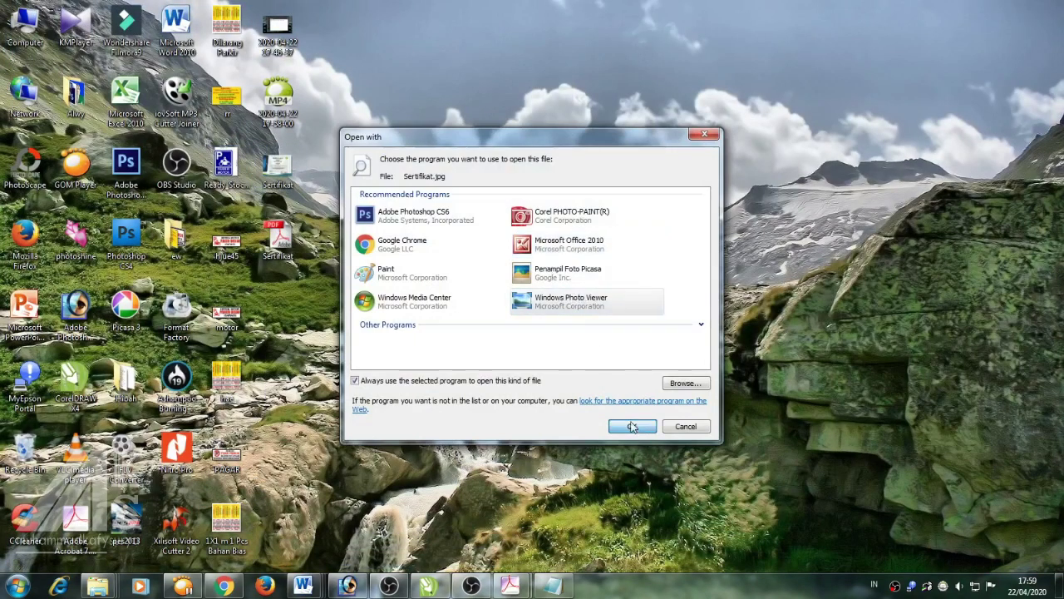
# View the certificate maximized in Windows Photo Viewer, then close it
pyautogui.click(909, 52)
pyautogui.scroll(3, 571, 191)
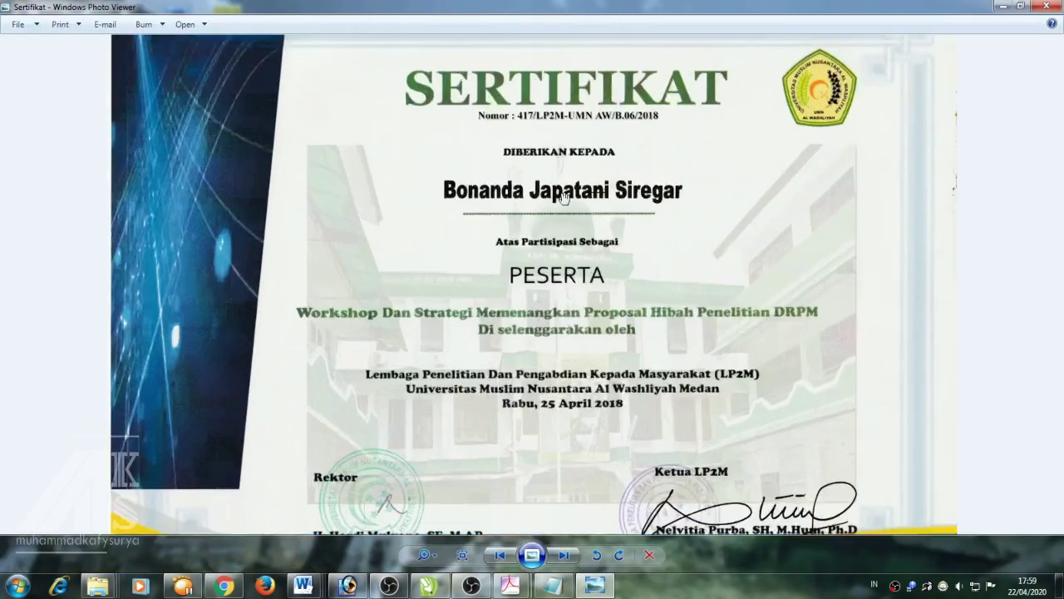
pyautogui.scroll(-4, 532, 292)
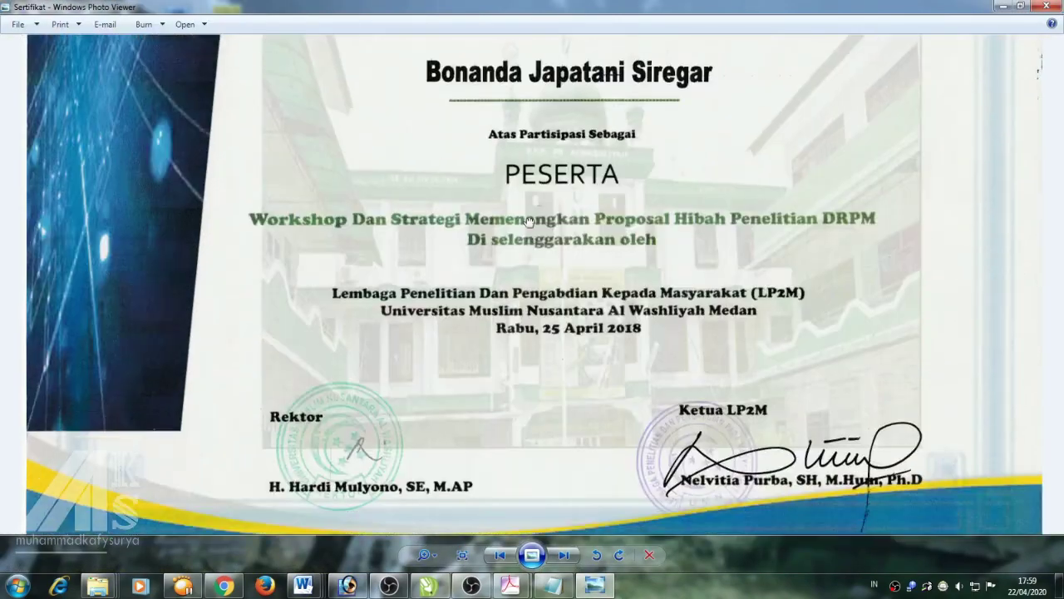
pyautogui.scroll(-3, 576, 317)
pyautogui.click(1046, 6)
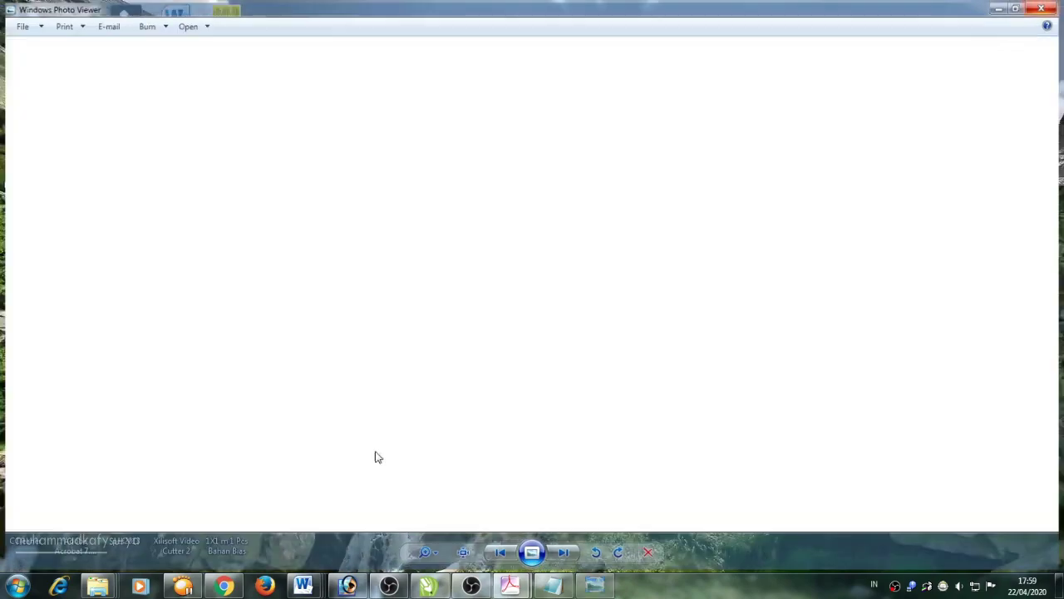
# Add 'Hehehehe', 'begitula', 'Dan juga bisa kita edit' and 'wkwkwk' to the notes
pyautogui.click(551, 586)
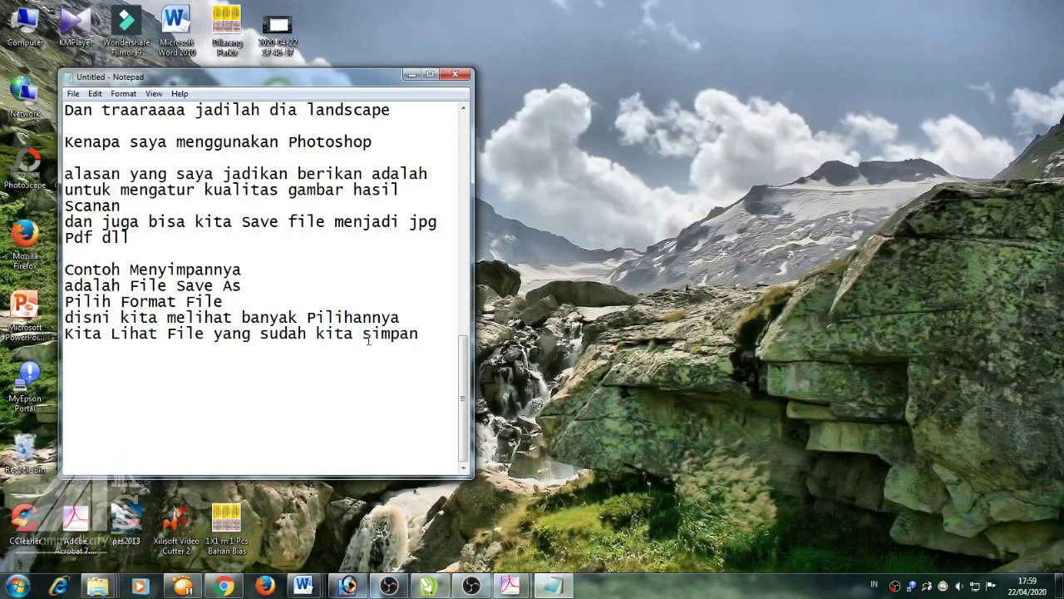
pyautogui.press('Return')
pyautogui.write('Hehehehe')
pyautogui.press('Return')
pyautogui.write('begi')
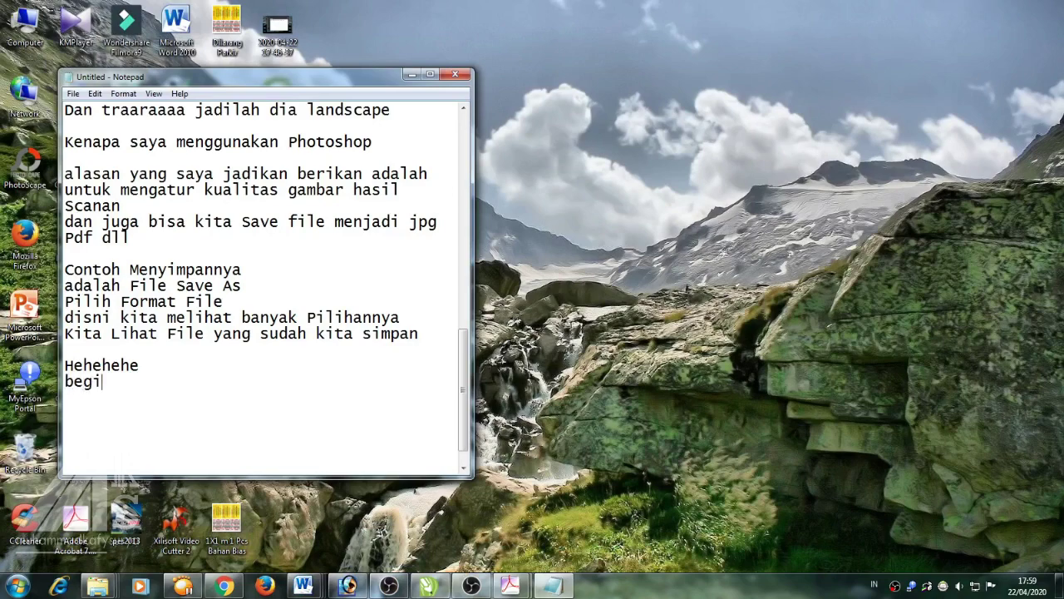
pyautogui.write('tula')
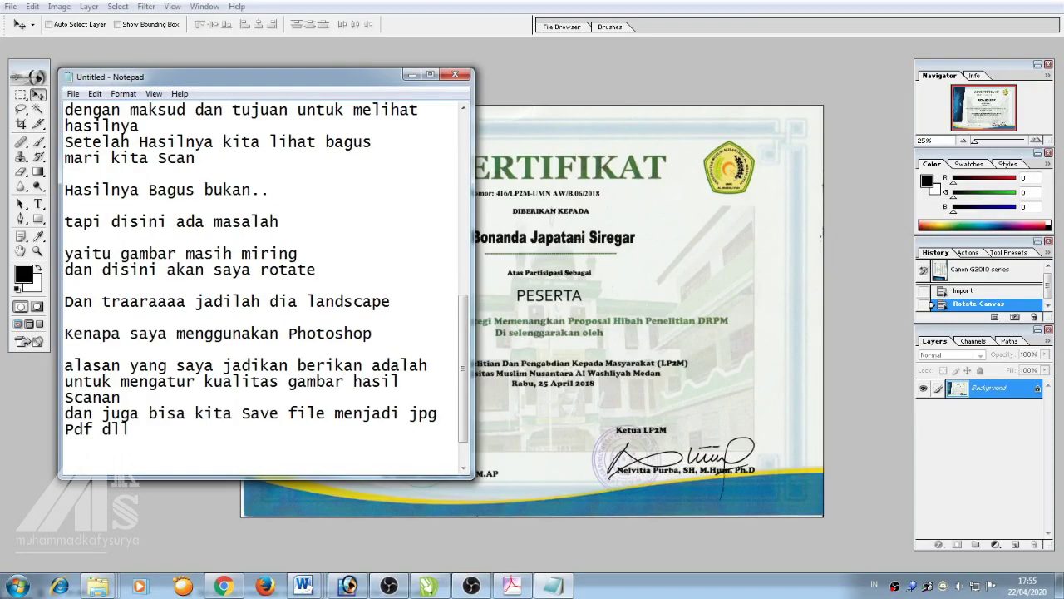
pyautogui.write('Dan juga b')
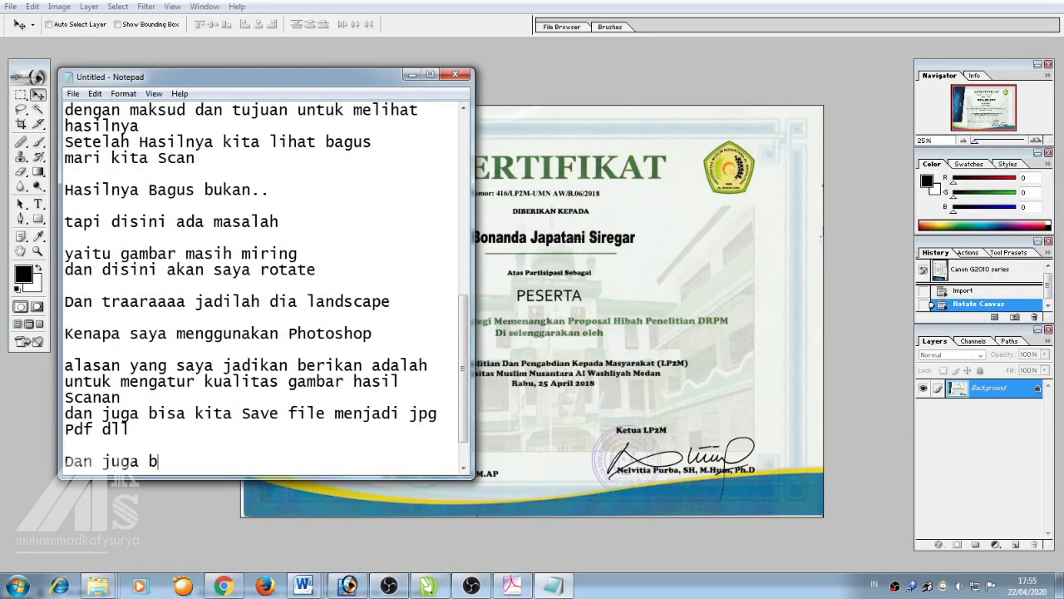
pyautogui.write('ui')
pyautogui.write('da ')
pyautogui.write('kita edit')
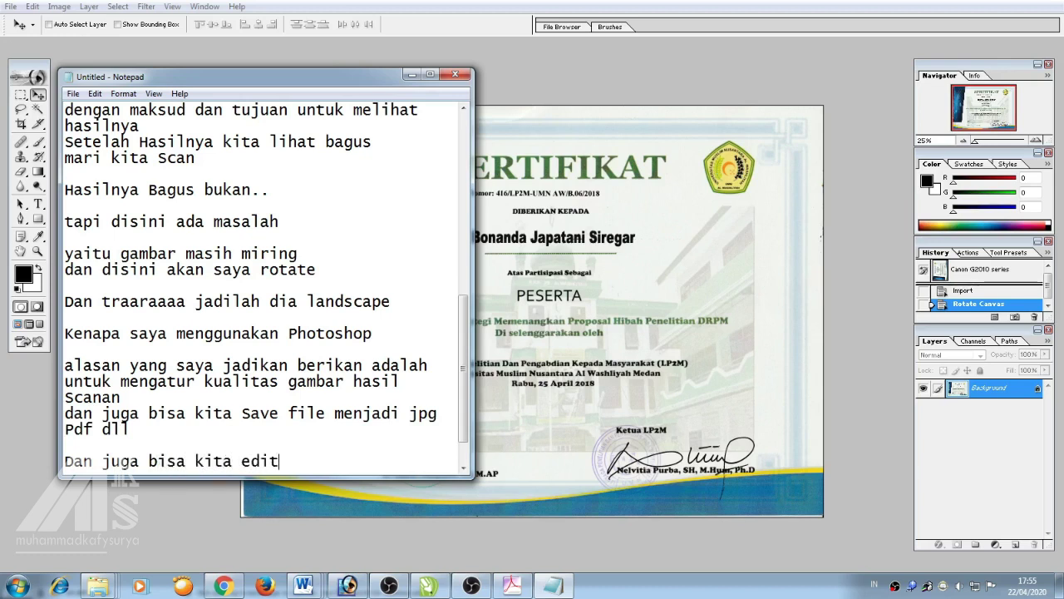
pyautogui.press('Return')
pyautogui.write('wkwkwk')
# Add 'tapi gak semua bisa kita edit ya....' and 'Contohnya... Edit', then return to the certificate zoomed in
pyautogui.press('Return')
pyautogui.press('Return')
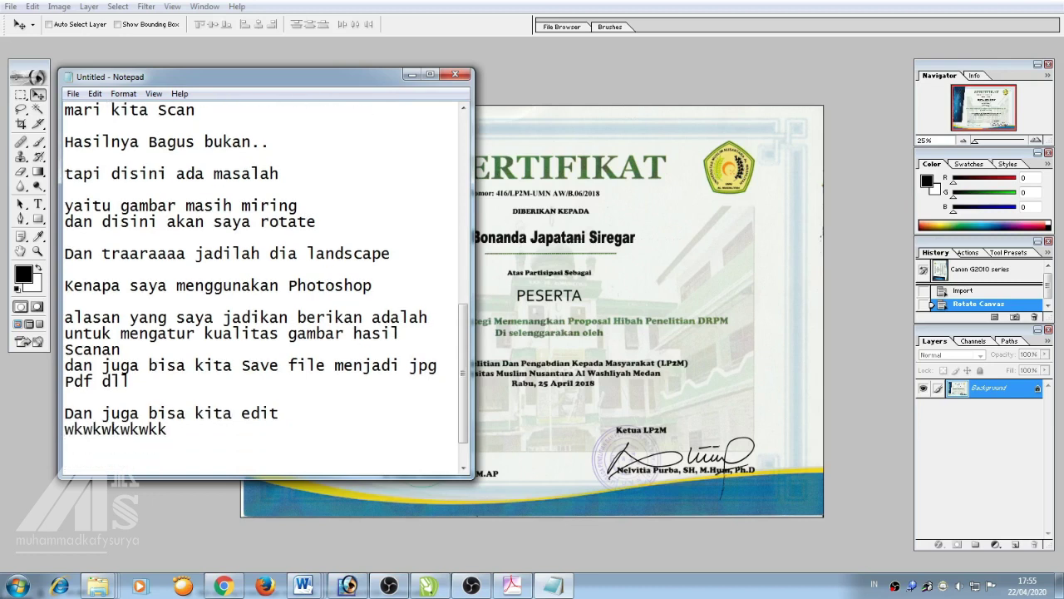
pyautogui.write('tapi gak semua')
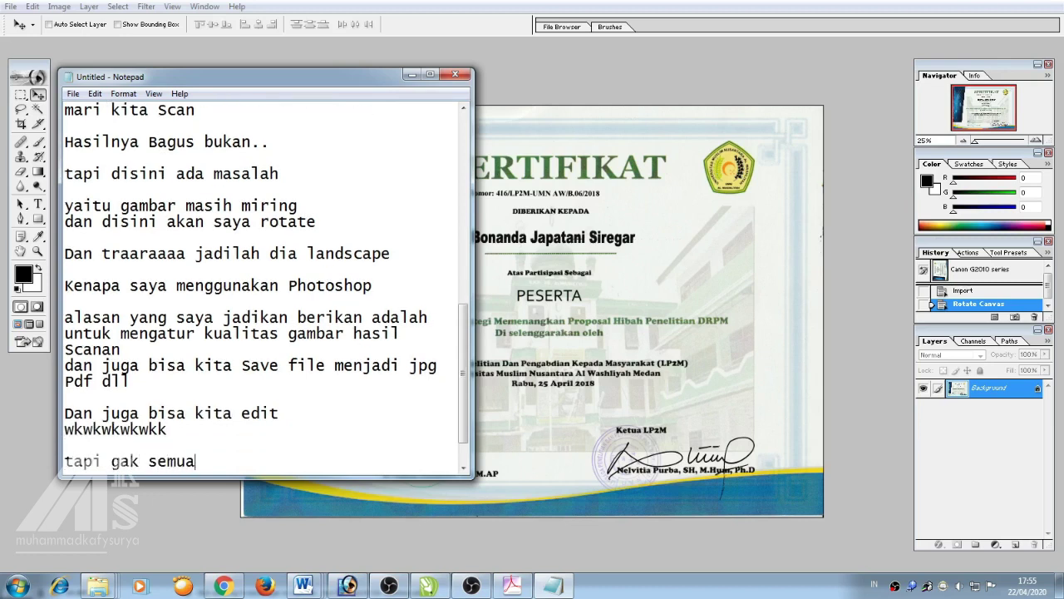
pyautogui.write(' bisa kita edit ya')
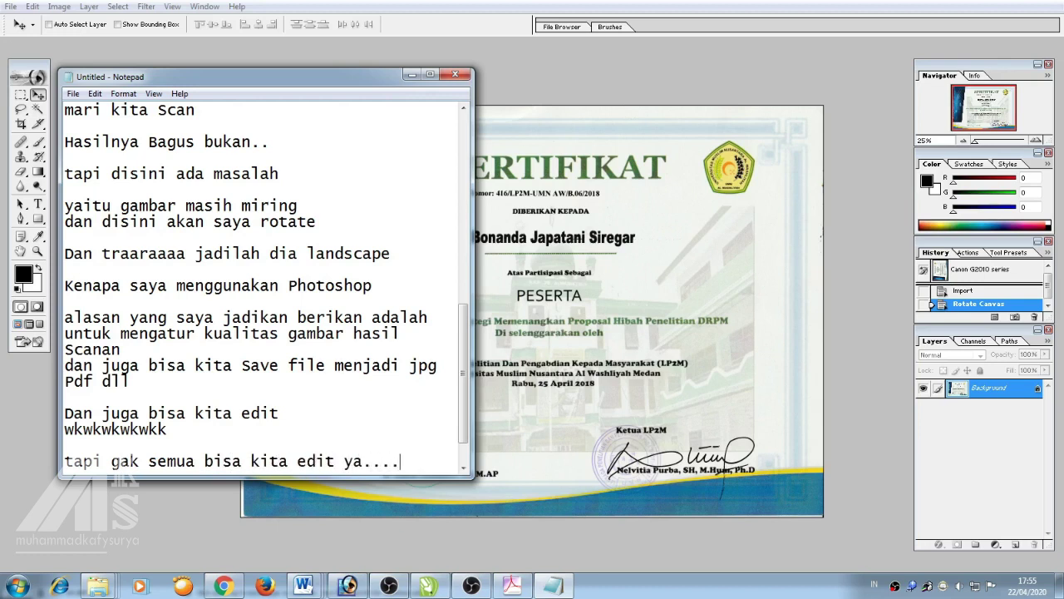
pyautogui.write('....')
pyautogui.press('Return')
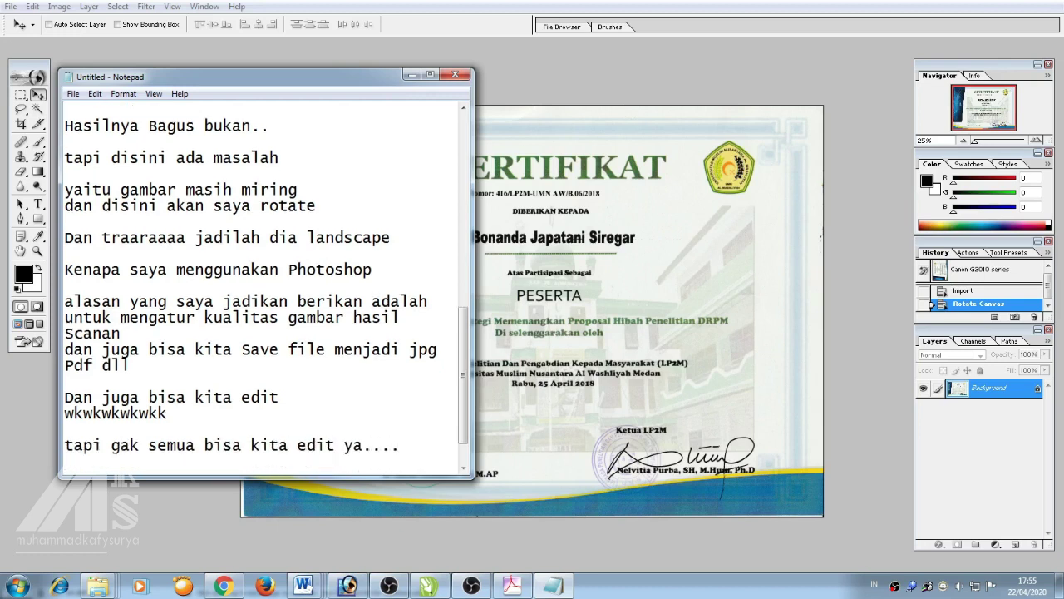
pyautogui.write('Contohnya')
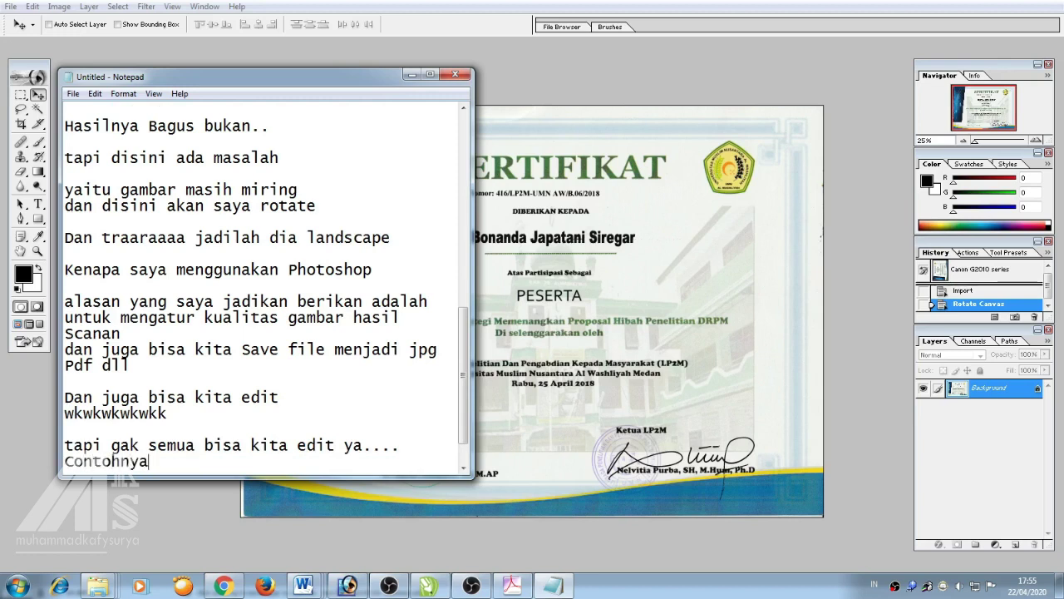
pyautogui.write('... Edit')
pyautogui.press('Return')
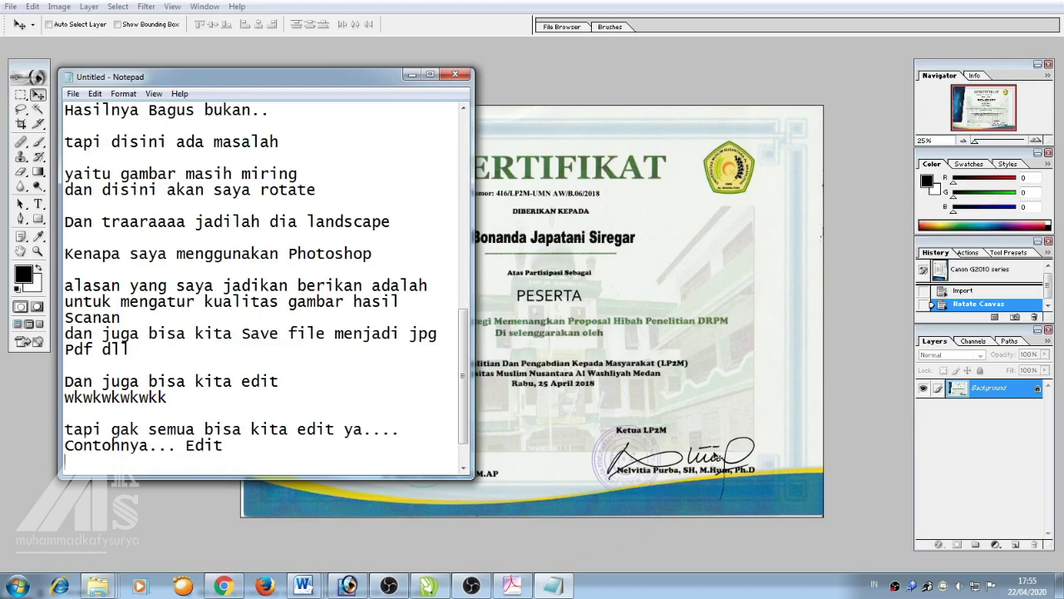
pyautogui.click(532, 314)
pyautogui.hotkey('ctrl', '+')
pyautogui.hotkey('ctrl', '+')
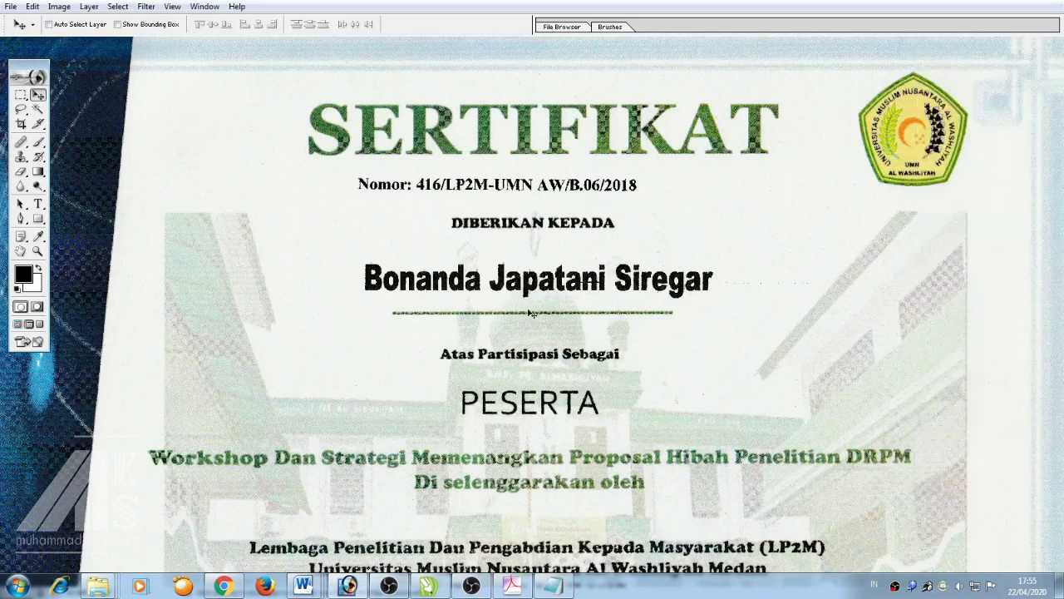
# Sample the near-white paper colour and select the printed Nomor line
pyautogui.hotkey('ctrl', '+')
pyautogui.hotkey('ctrl', '+')
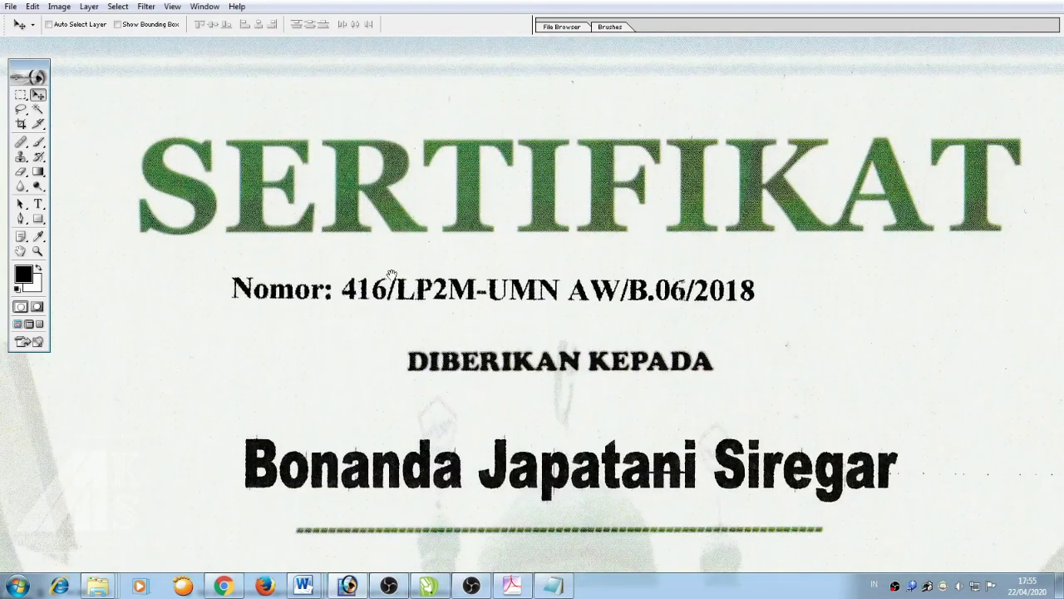
pyautogui.press('i')
pyautogui.click(463, 249)
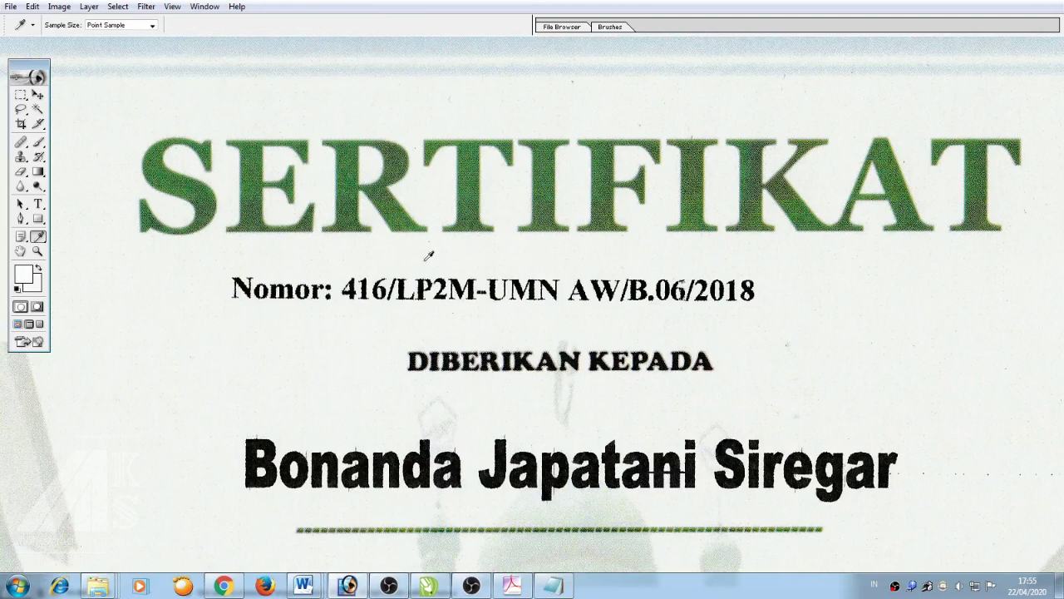
pyautogui.press('m')
pyautogui.moveTo(221, 268); pyautogui.dragTo(761, 303)
pyautogui.click(197, 253)
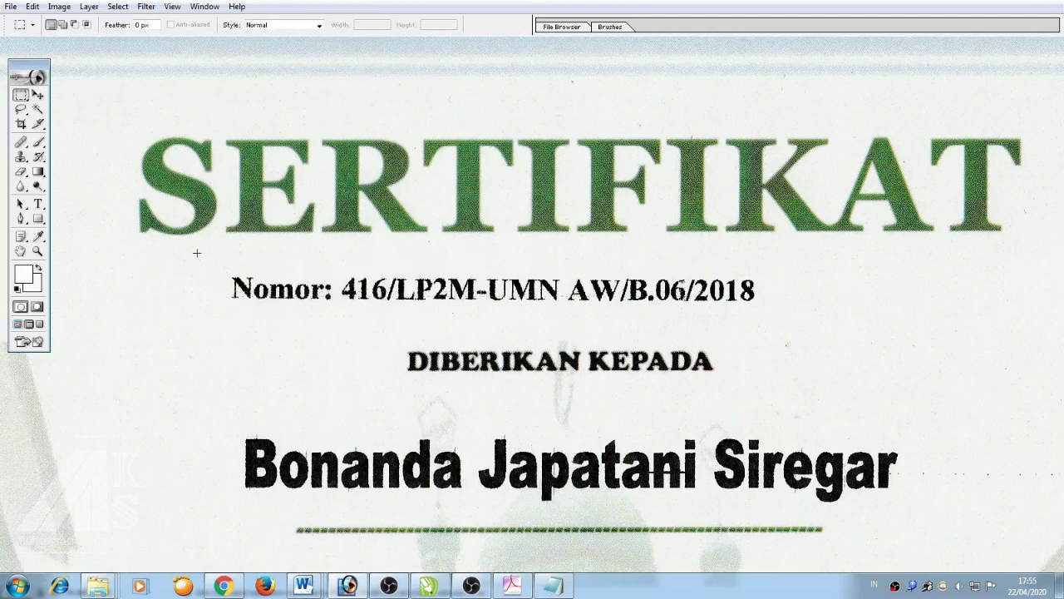
pyautogui.moveTo(197, 253); pyautogui.dragTo(819, 277)
# Erase the selected Nomor line to blank paper and place a text cursor where it was
pyautogui.press('v')
pyautogui.moveTo(621, 265); pyautogui.dragTo(622, 288)
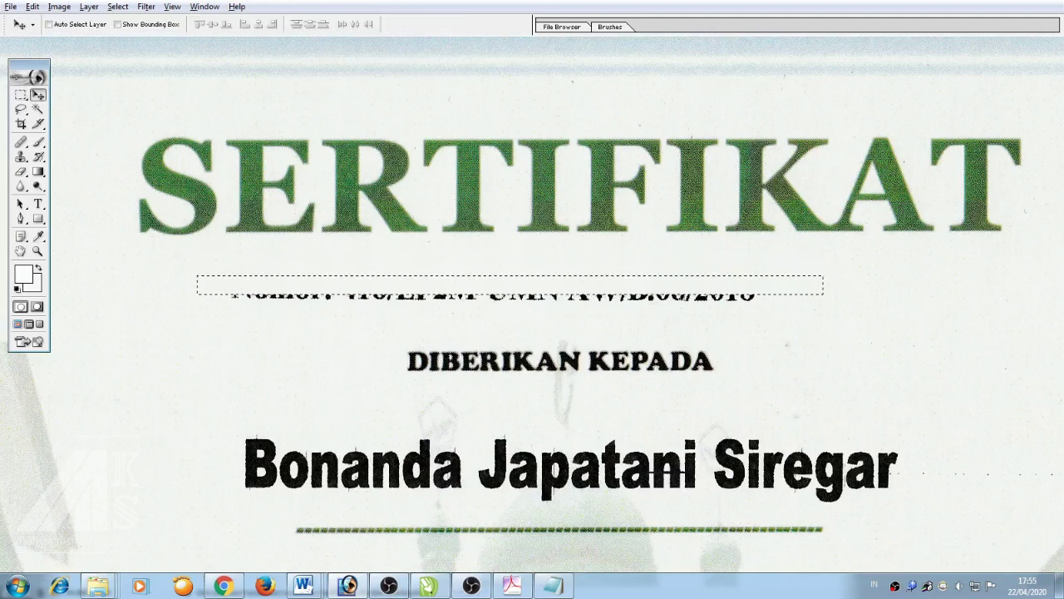
pyautogui.press('Delete')
pyautogui.hotkey('ctrl', 'd')
pyautogui.press('t')
pyautogui.click(326, 289)
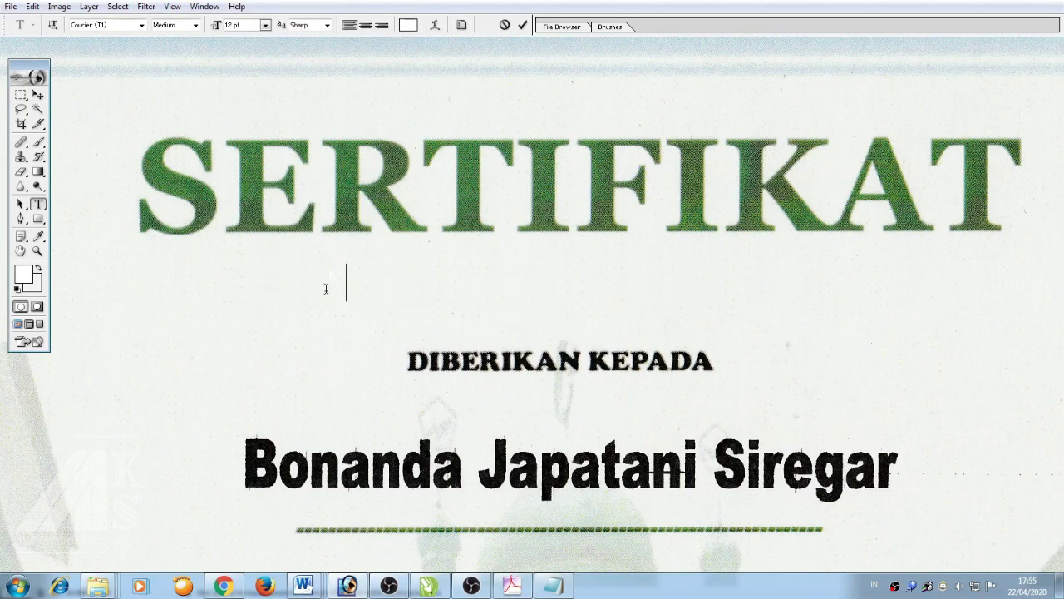
# Set the Nomor text to black Times New Roman and scale it to about 86%
pyautogui.moveTo(326, 288); pyautogui.dragTo(426, 283)
pyautogui.click(407, 24)
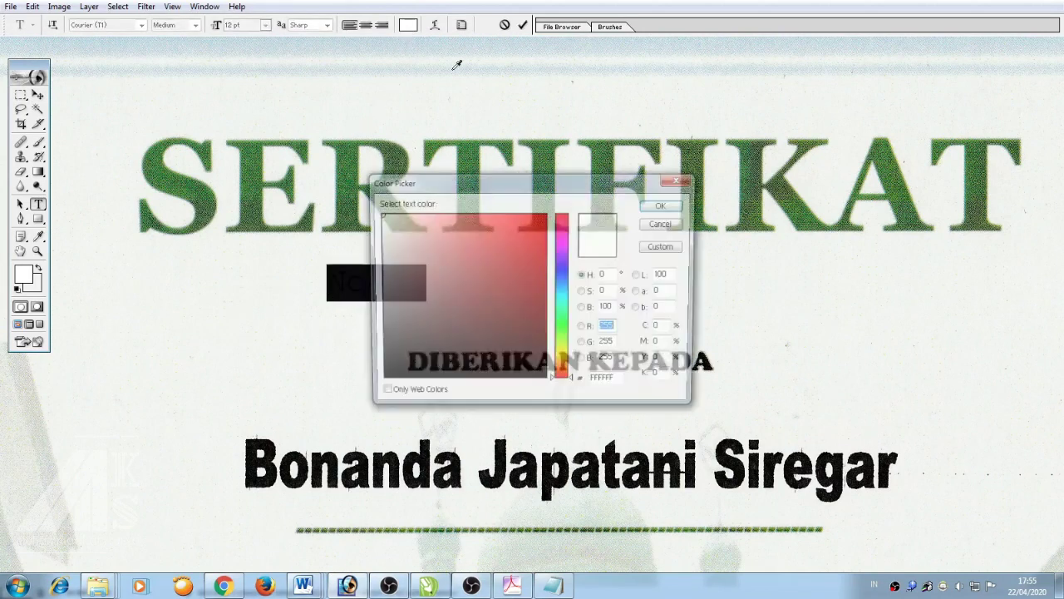
pyautogui.press('Return')
pyautogui.click(95, 25)
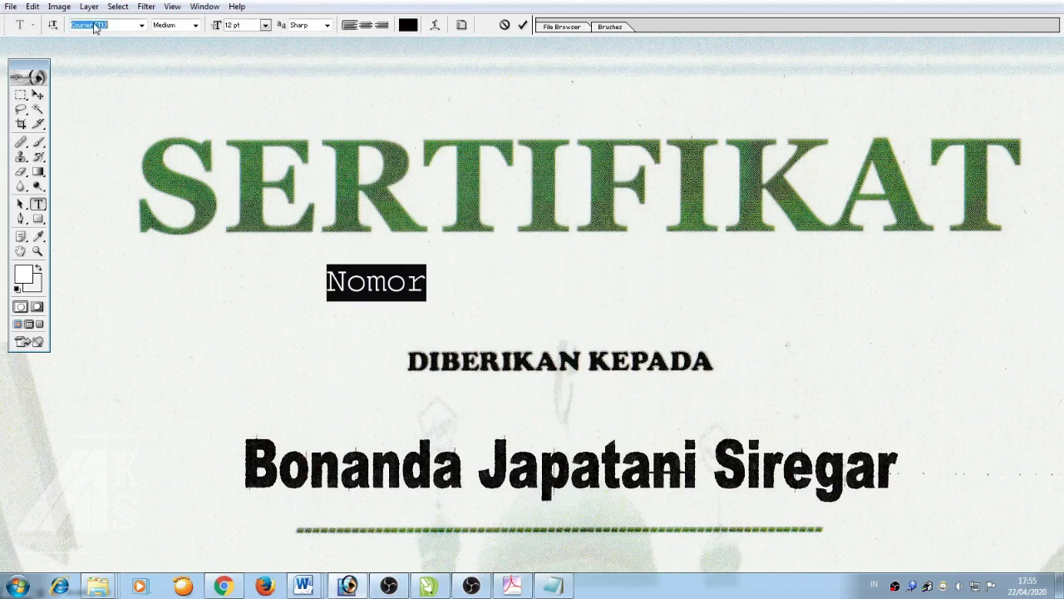
pyautogui.write('Times New Roman ...')
pyautogui.press('Return')
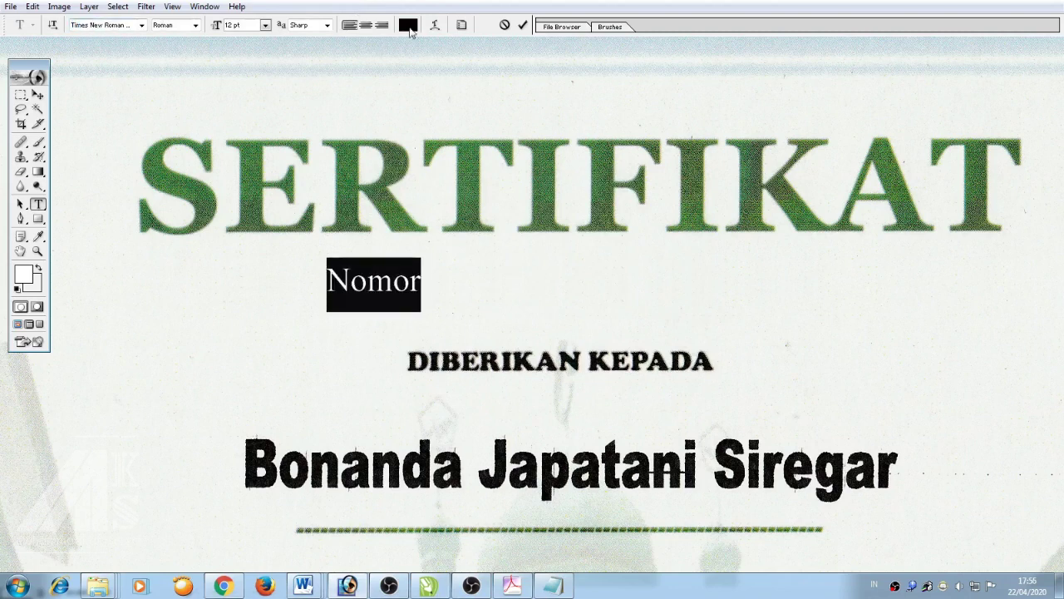
pyautogui.click(462, 25)
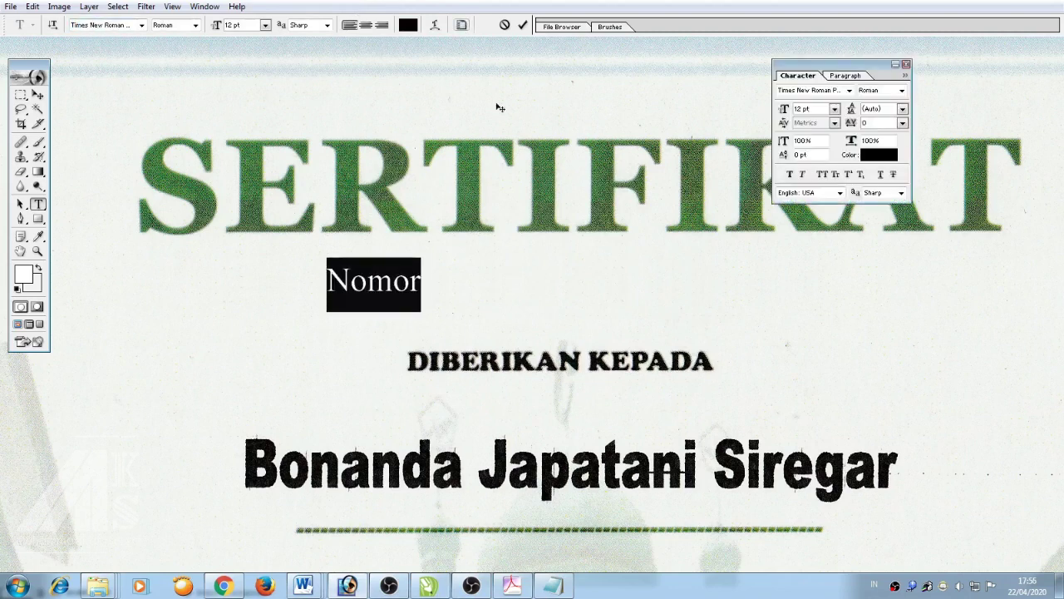
pyautogui.click(37, 95)
pyautogui.hotkey('ctrl', 't')
pyautogui.moveTo(427, 293); pyautogui.dragTo(410, 290)
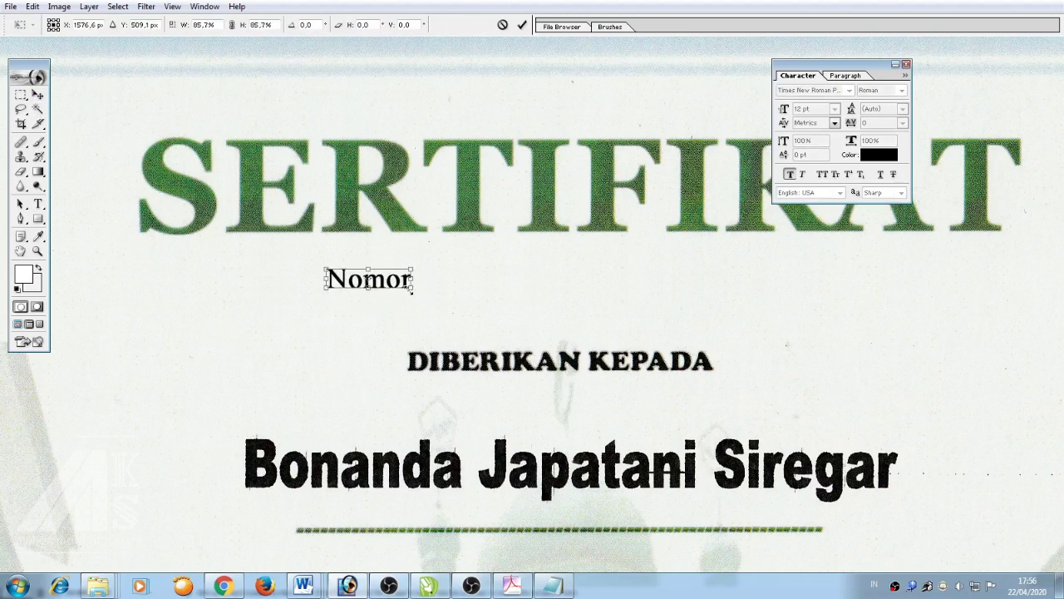
pyautogui.press('Return')
# Complete the line to read 'Nomor : 417/LP2M-UMN AW/B.06/2018'
pyautogui.press('F8')
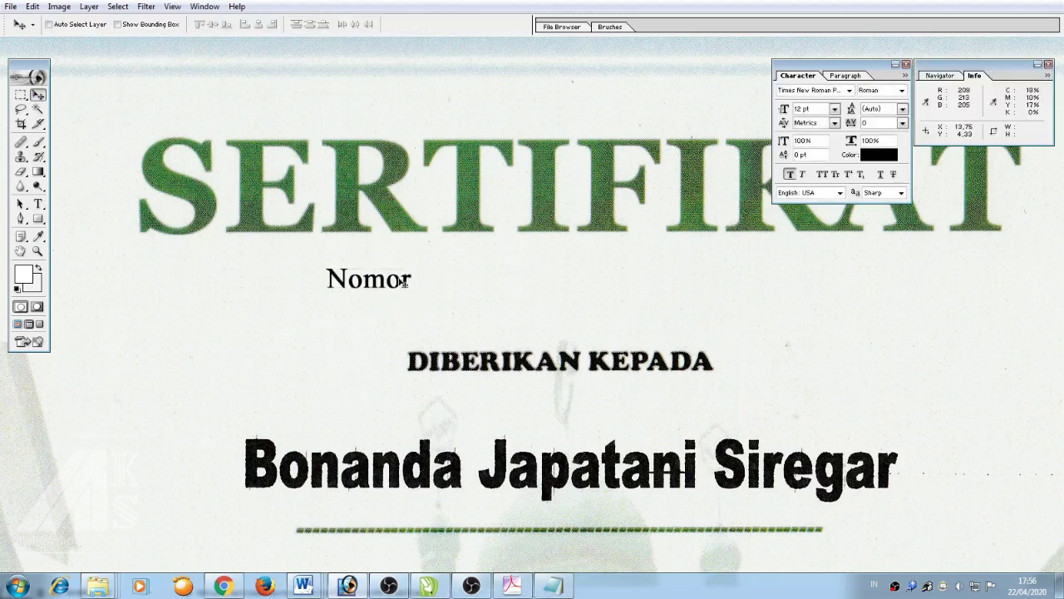
pyautogui.press('t')
pyautogui.click(405, 271)
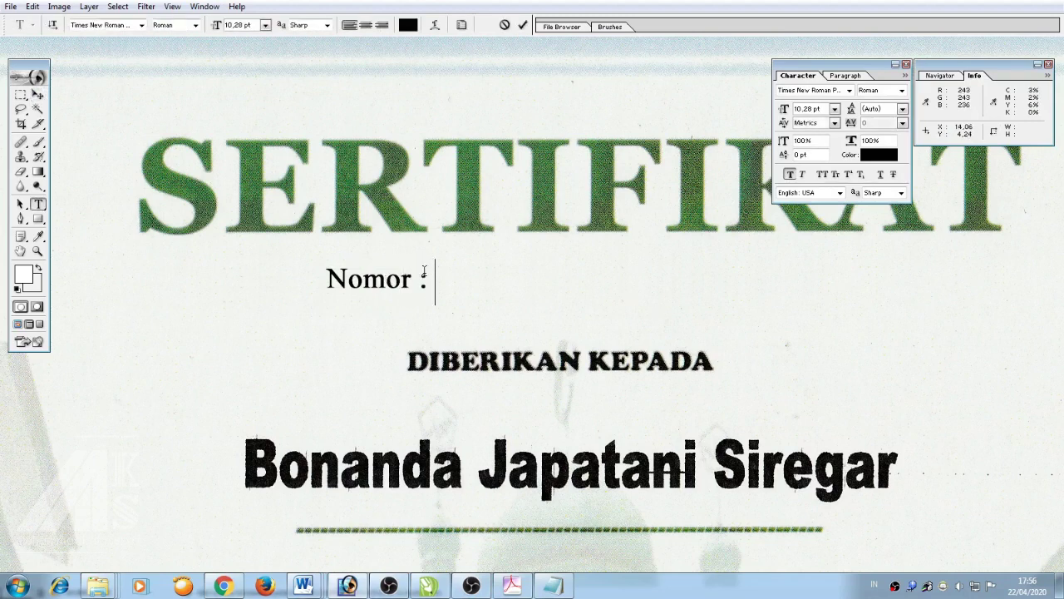
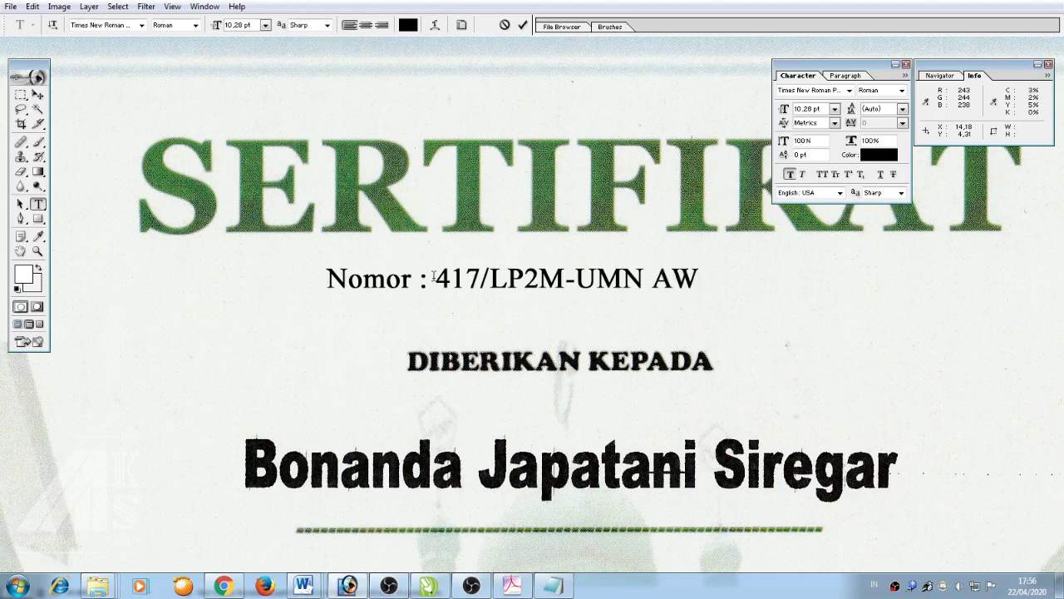
pyautogui.press('BackSpace')
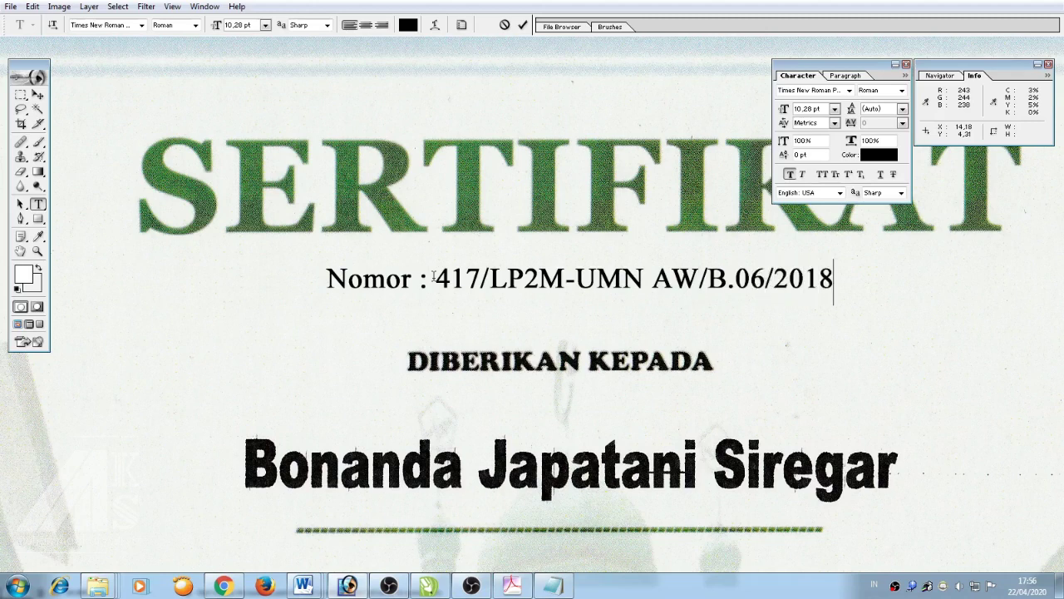
# Make the whole number line Bold and move it up beneath the SERTIFIKAT title
pyautogui.hotkey('ctrl', 'a')
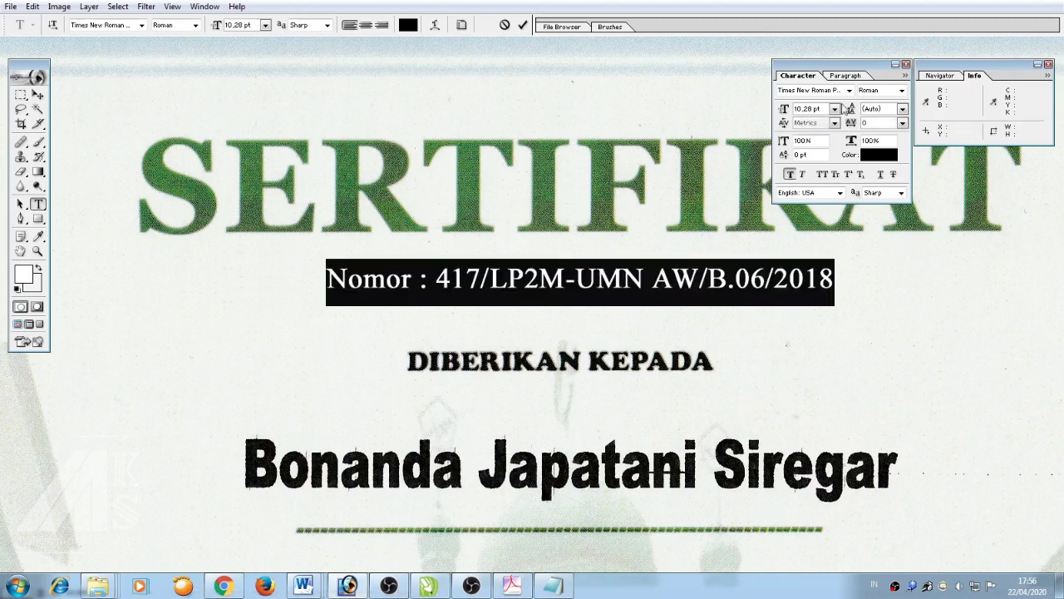
pyautogui.click(894, 90)
pyautogui.click(891, 119)
pyautogui.click(790, 174)
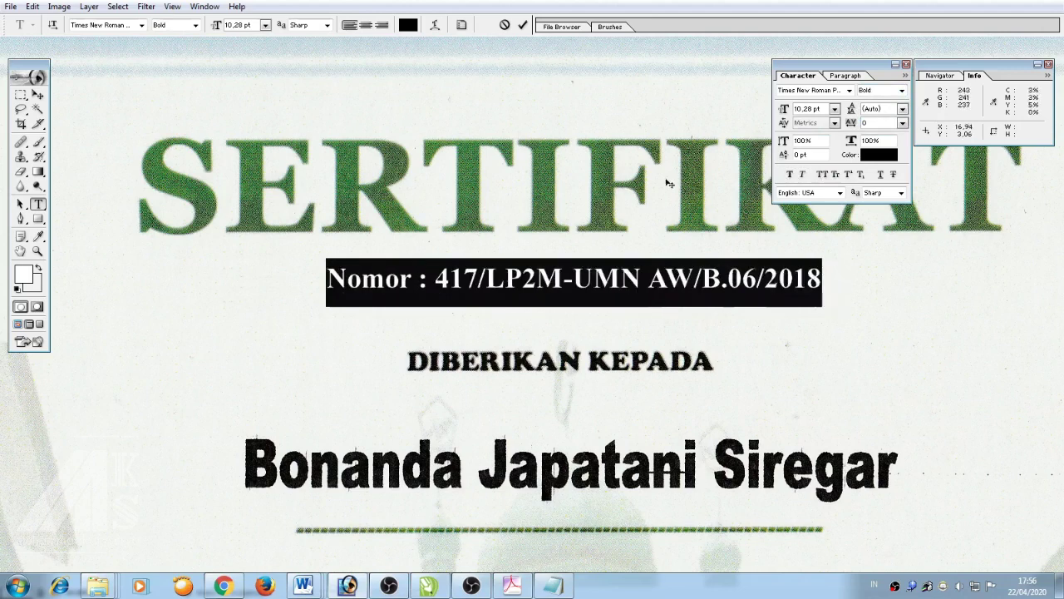
pyautogui.click(38, 94)
pyautogui.moveTo(467, 258); pyautogui.dragTo(478, 241)
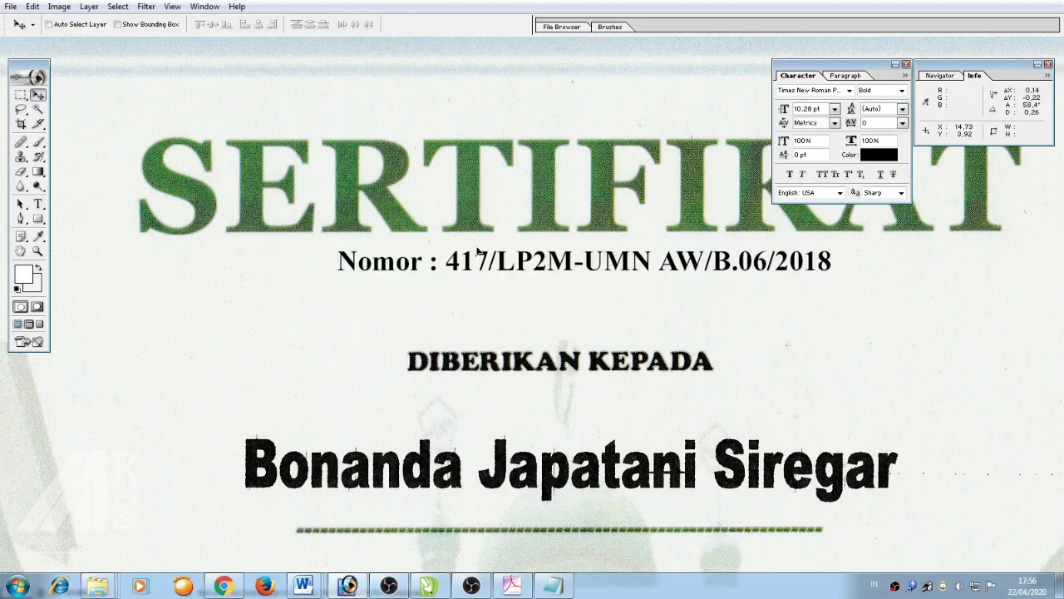
# Add a Drop Shadow to the Nomor text, adjusting its size and lowering opacity to about 37%
pyautogui.click(957, 544)
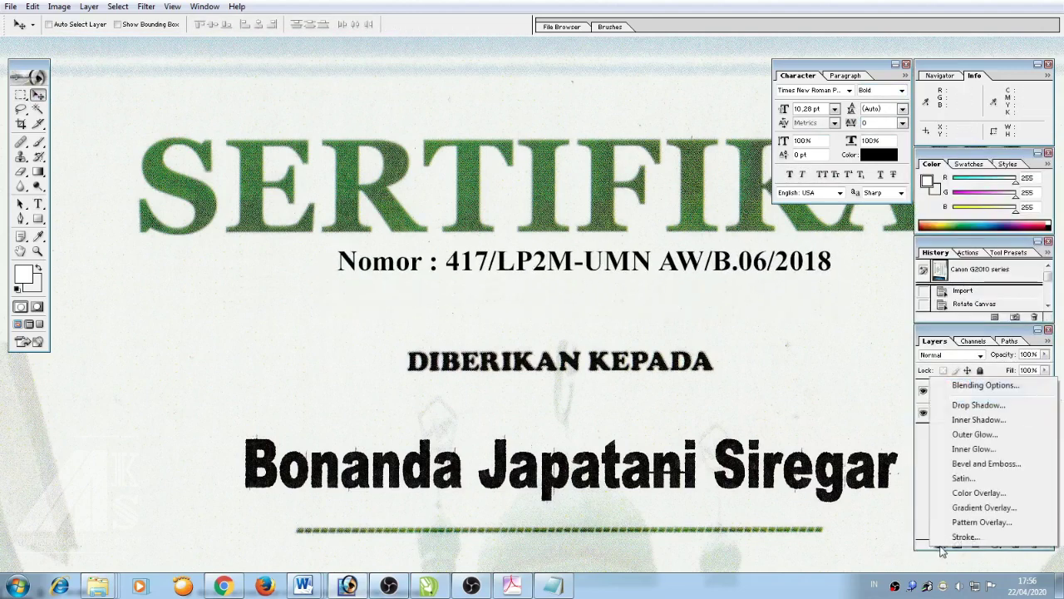
pyautogui.click(964, 409)
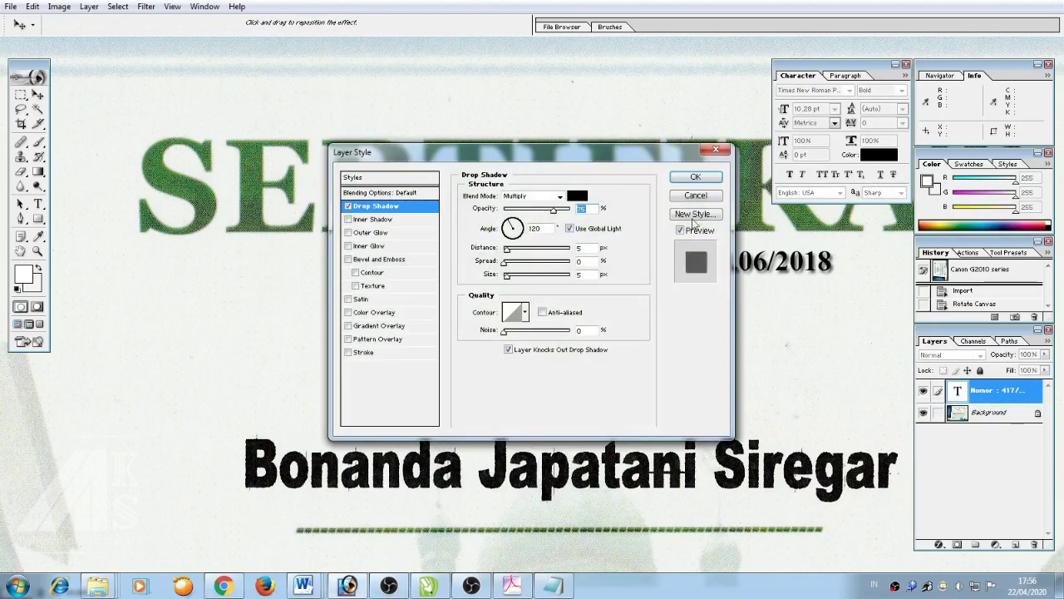
pyautogui.moveTo(559, 162); pyautogui.dragTo(539, 429)
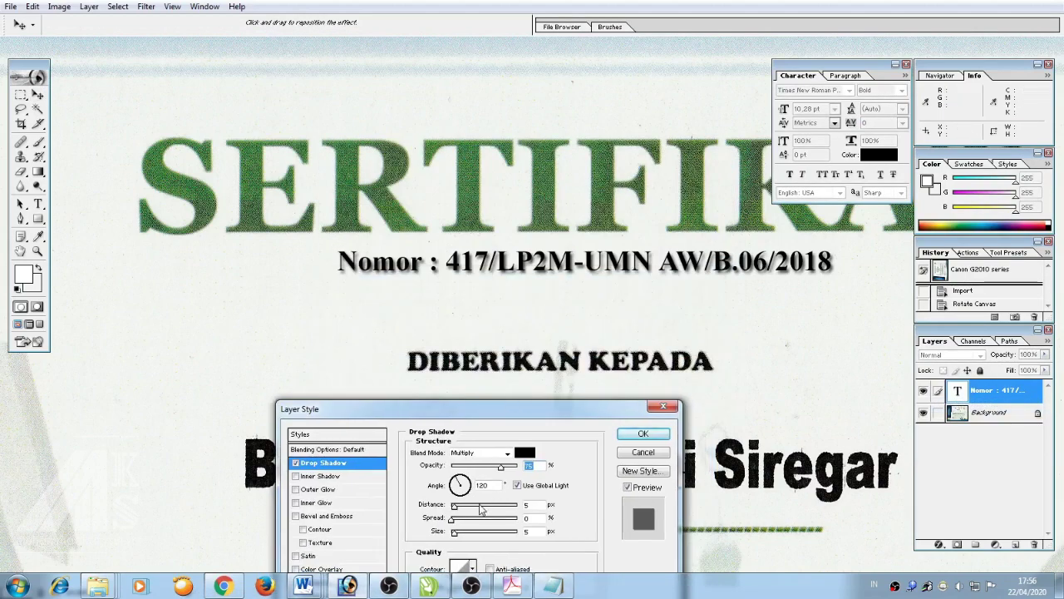
pyautogui.moveTo(460, 538); pyautogui.dragTo(463, 538)
pyautogui.moveTo(503, 468); pyautogui.dragTo(477, 471)
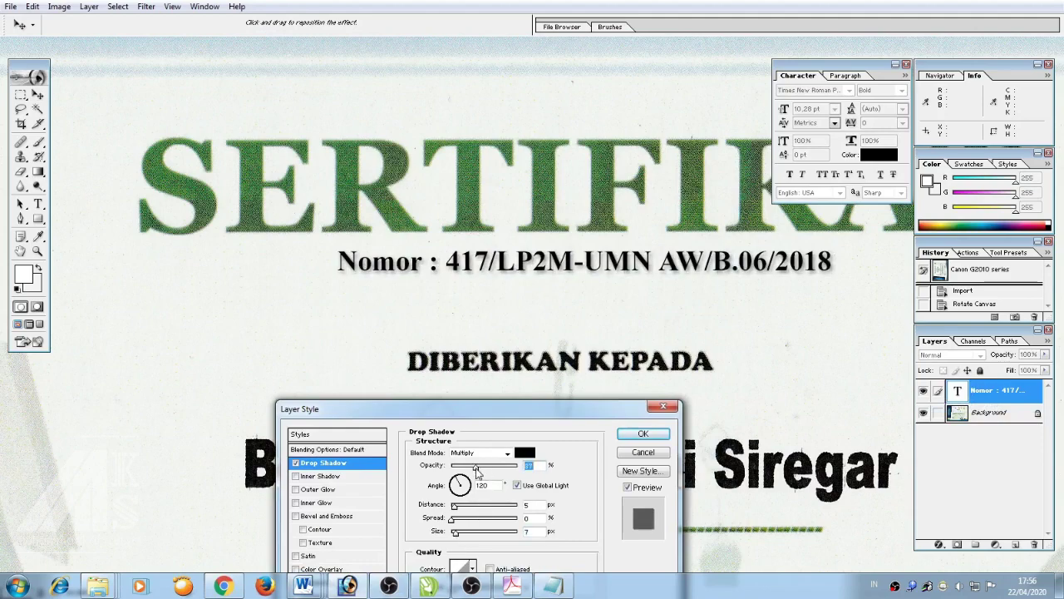